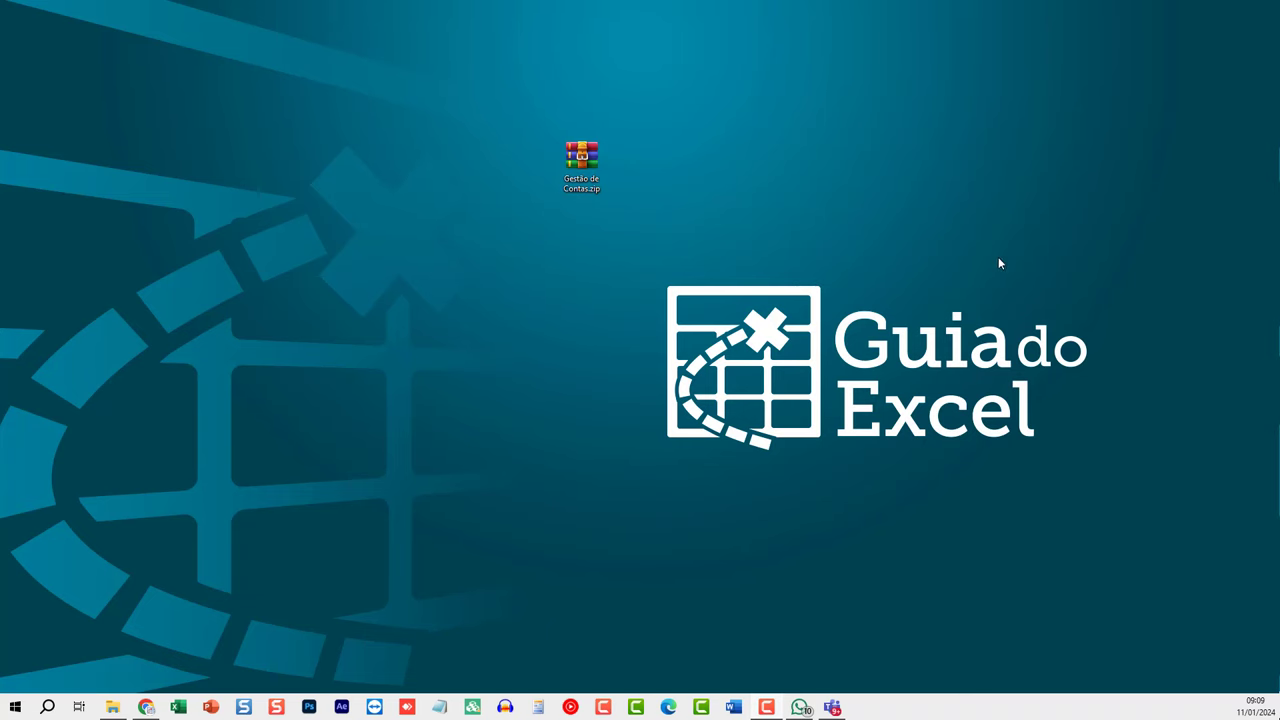
Open Gestão de Contas.zip in WinRAR, select its Gestão de Contas folder, and show Disco Local (C:).
double_click(579, 168)
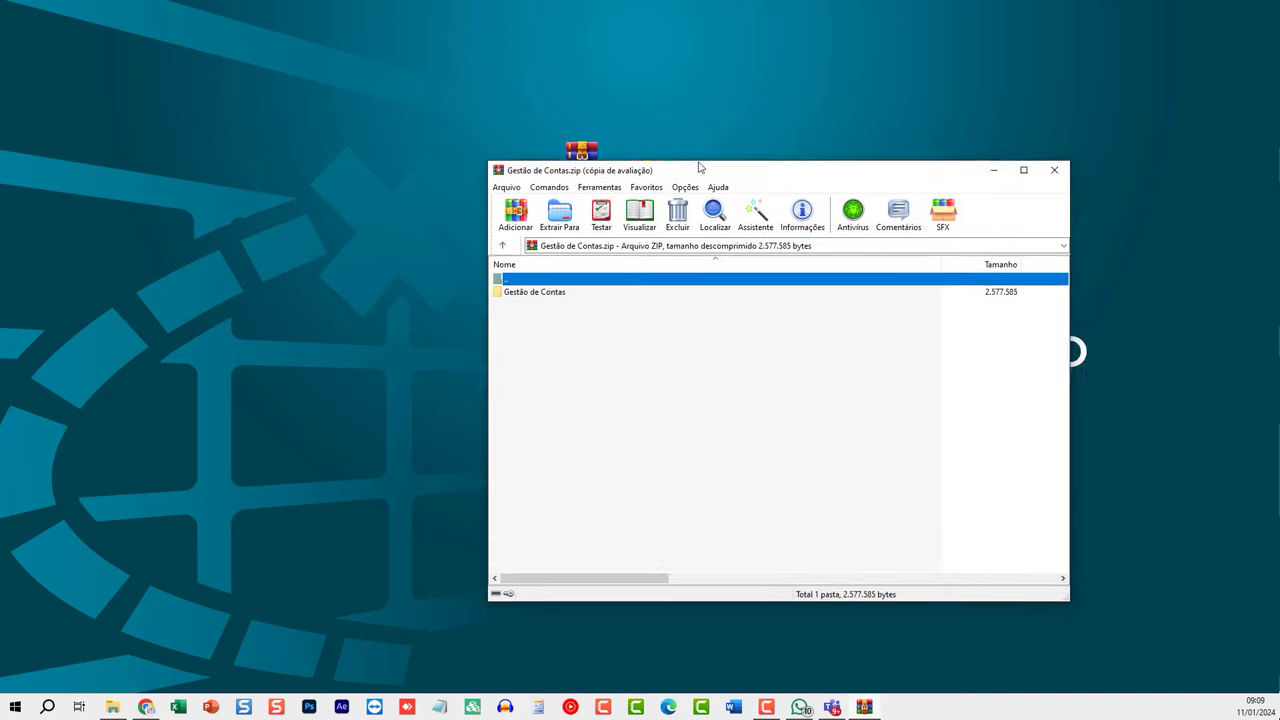
click(815, 318)
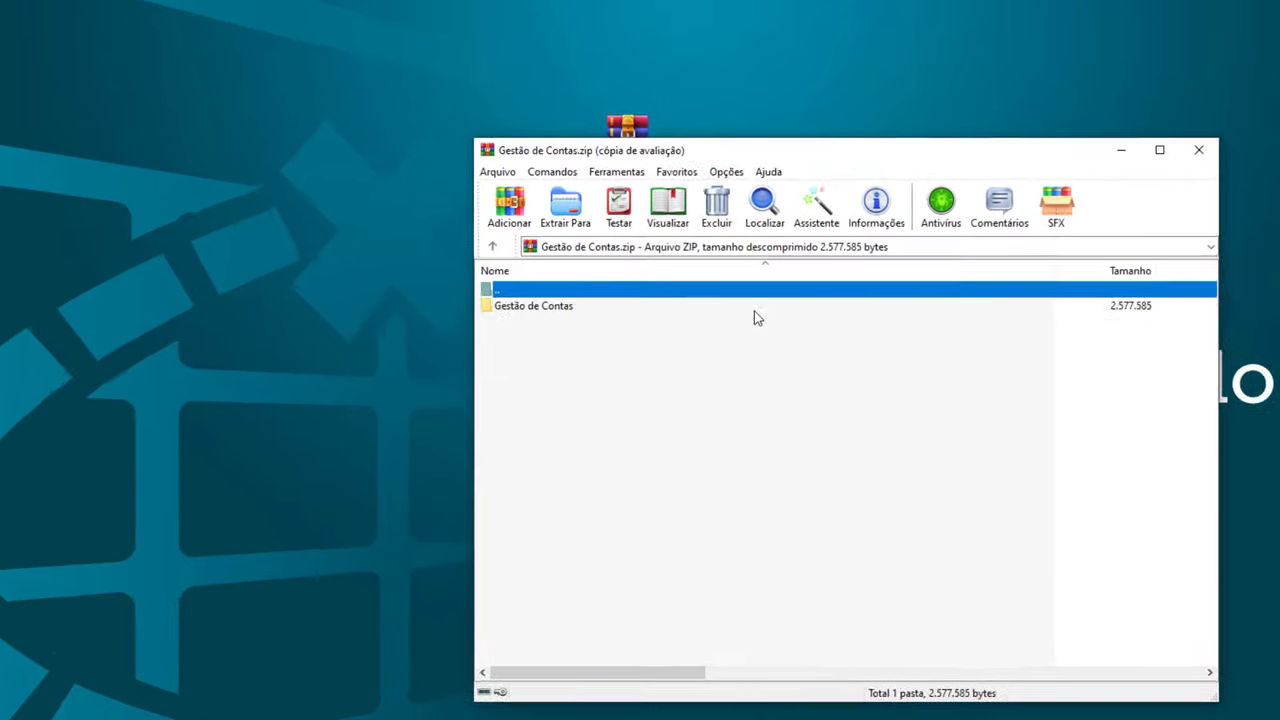
drag(599, 323, 495, 302)
drag(548, 343, 550, 345)
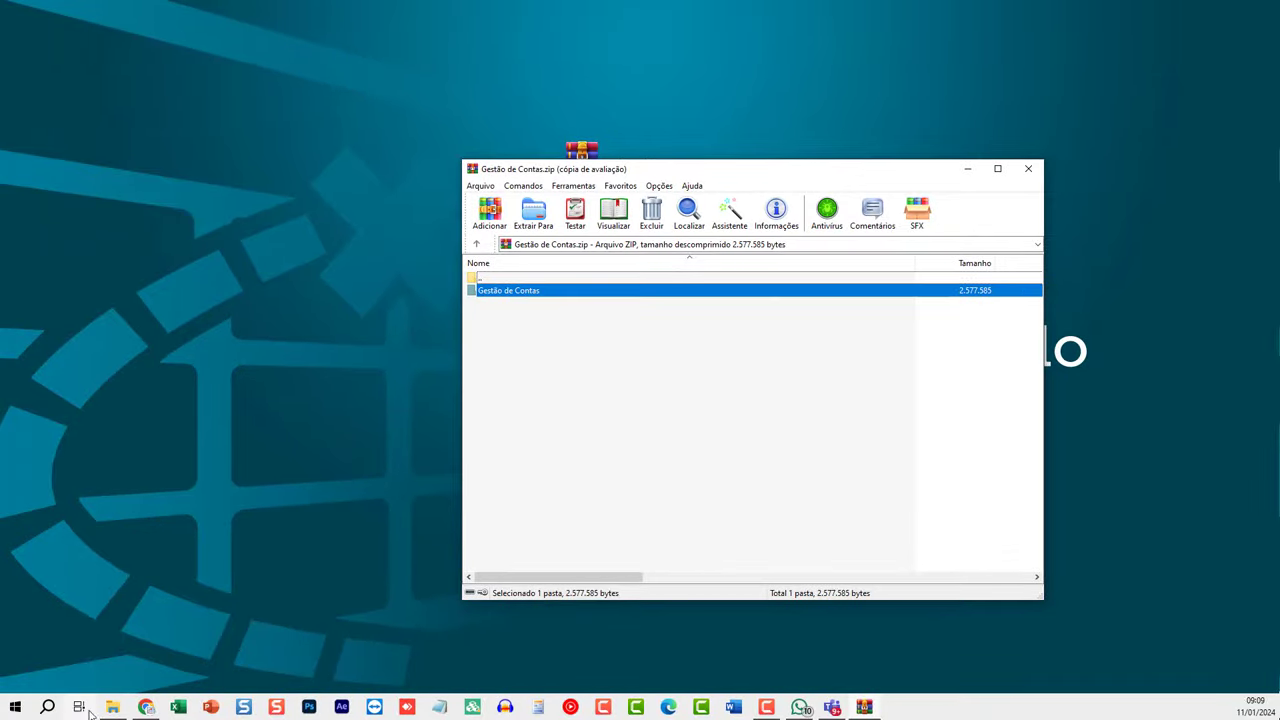
click(113, 707)
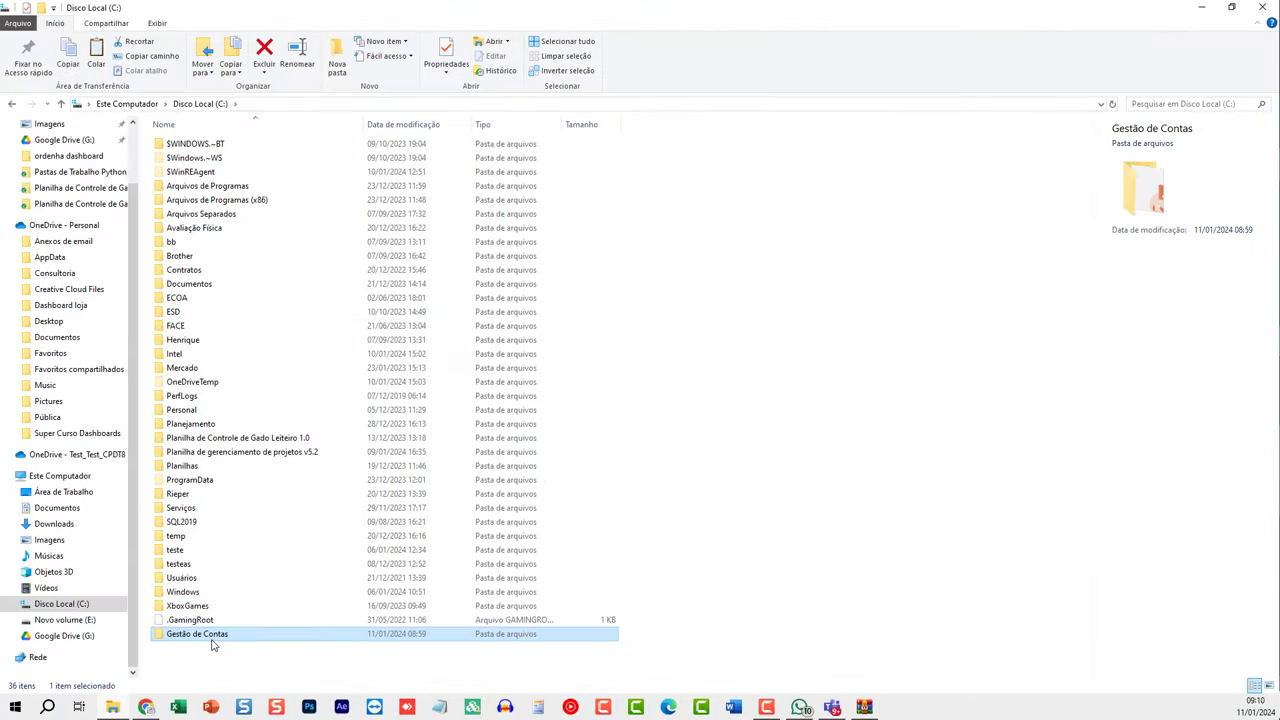
In C:\Gestão de Contas, check Gestão_de_Contas.xlsm's properties, then open the workbook in Excel.
double_click(212, 639)
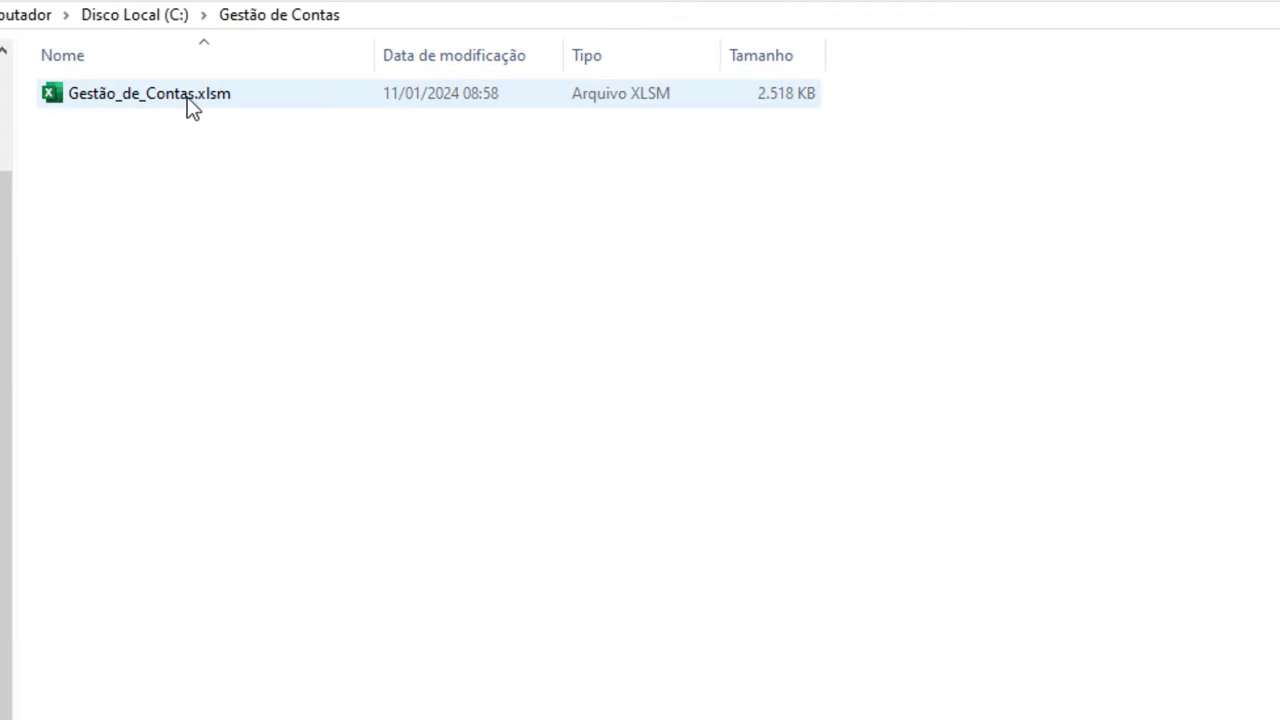
mouse_move(188, 97)
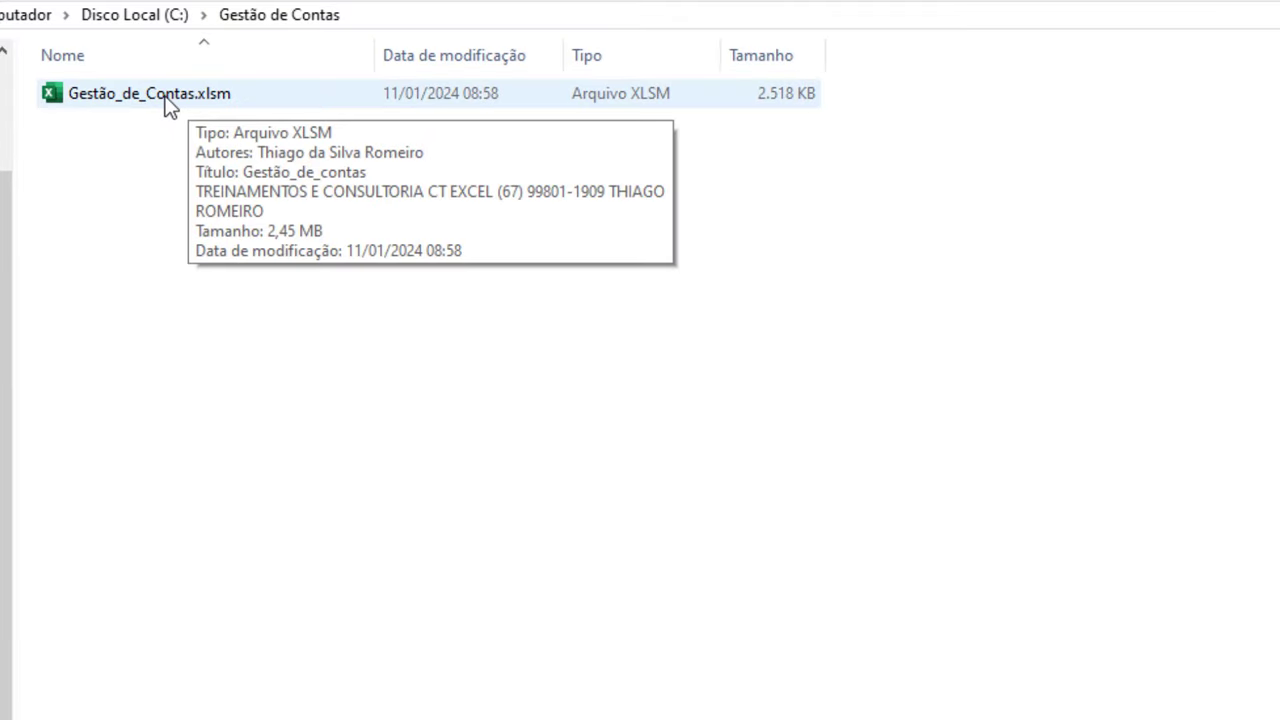
right_click(168, 104)
click(240, 686)
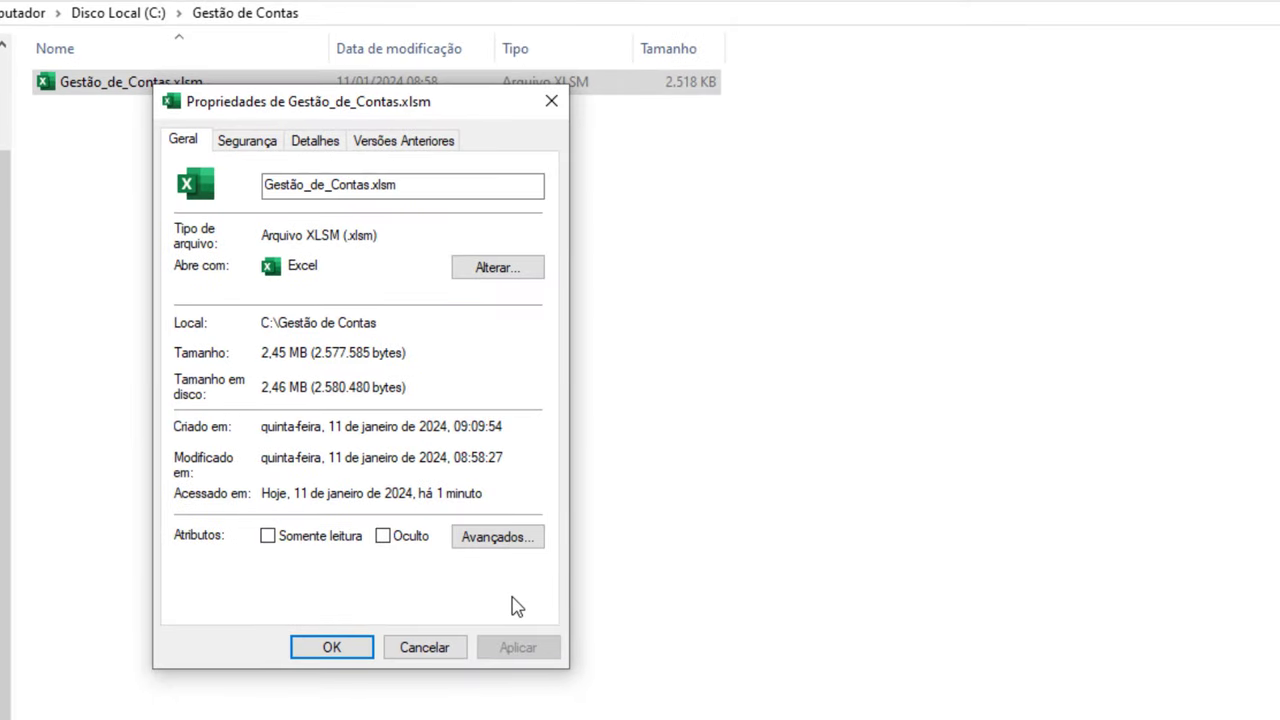
click(340, 647)
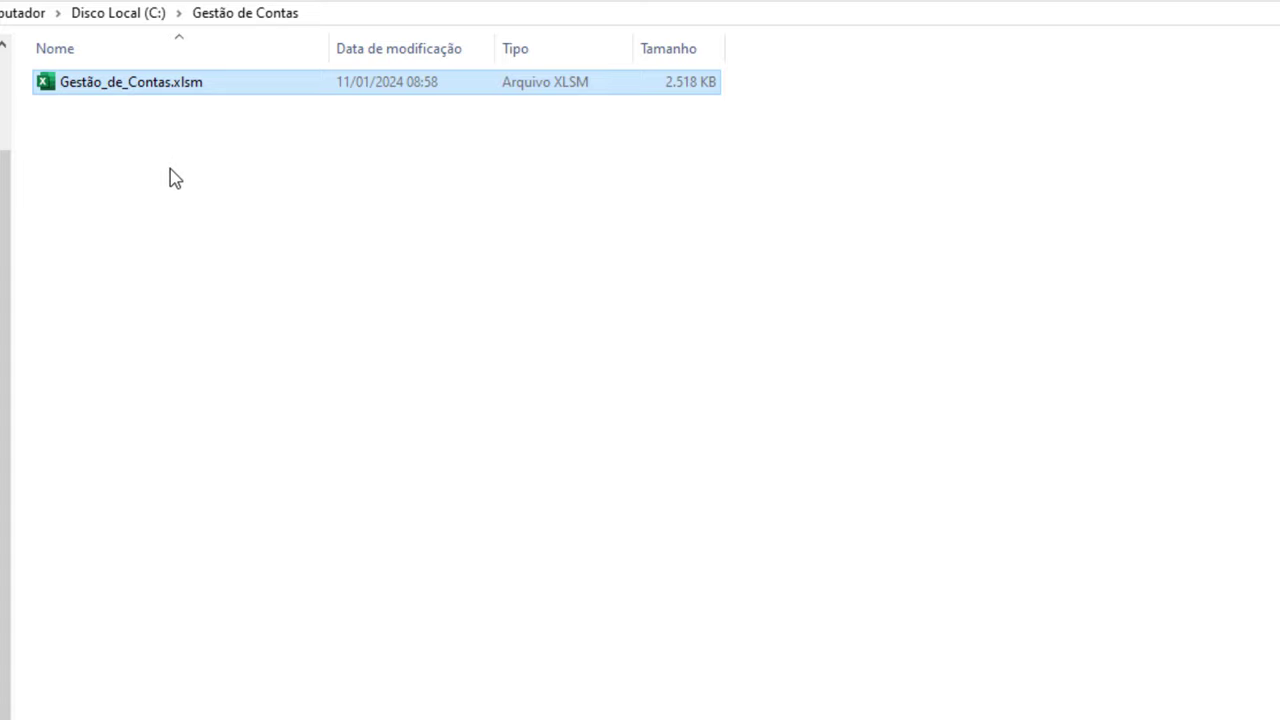
double_click(128, 92)
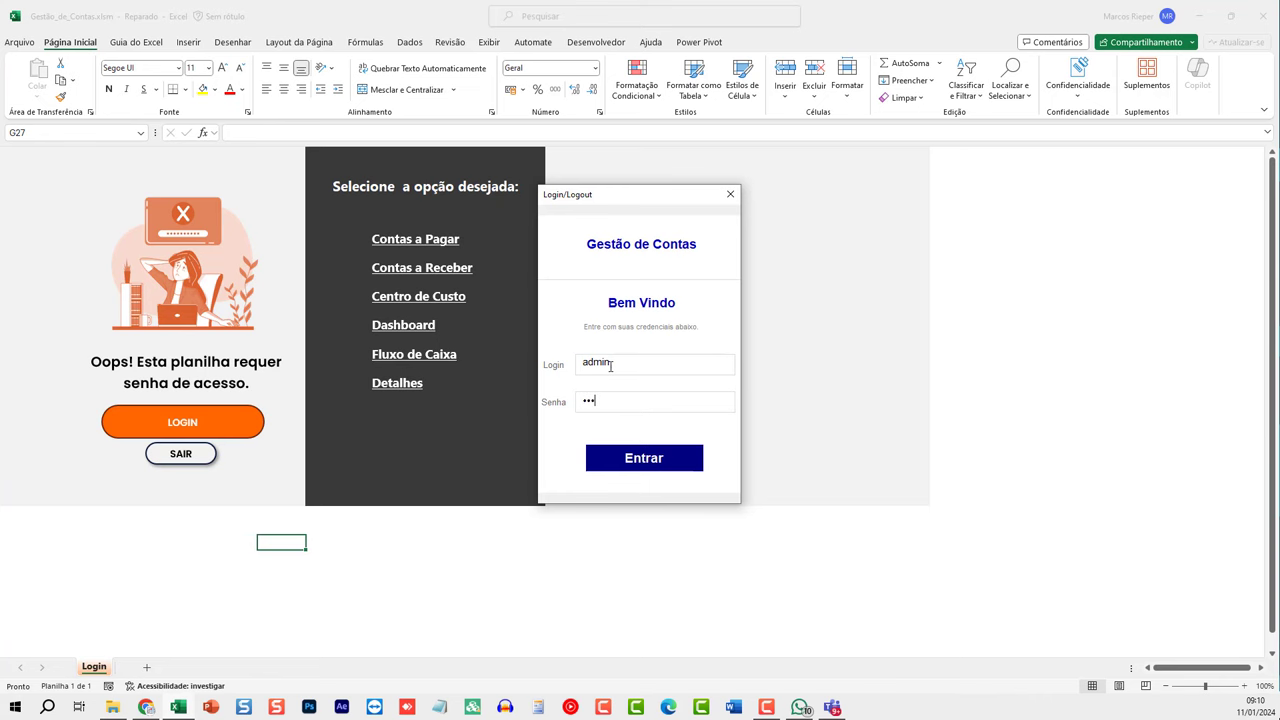
Submit the administrator login with Entrar and acknowledge the 'Acesso liberado!' message.
click(664, 462)
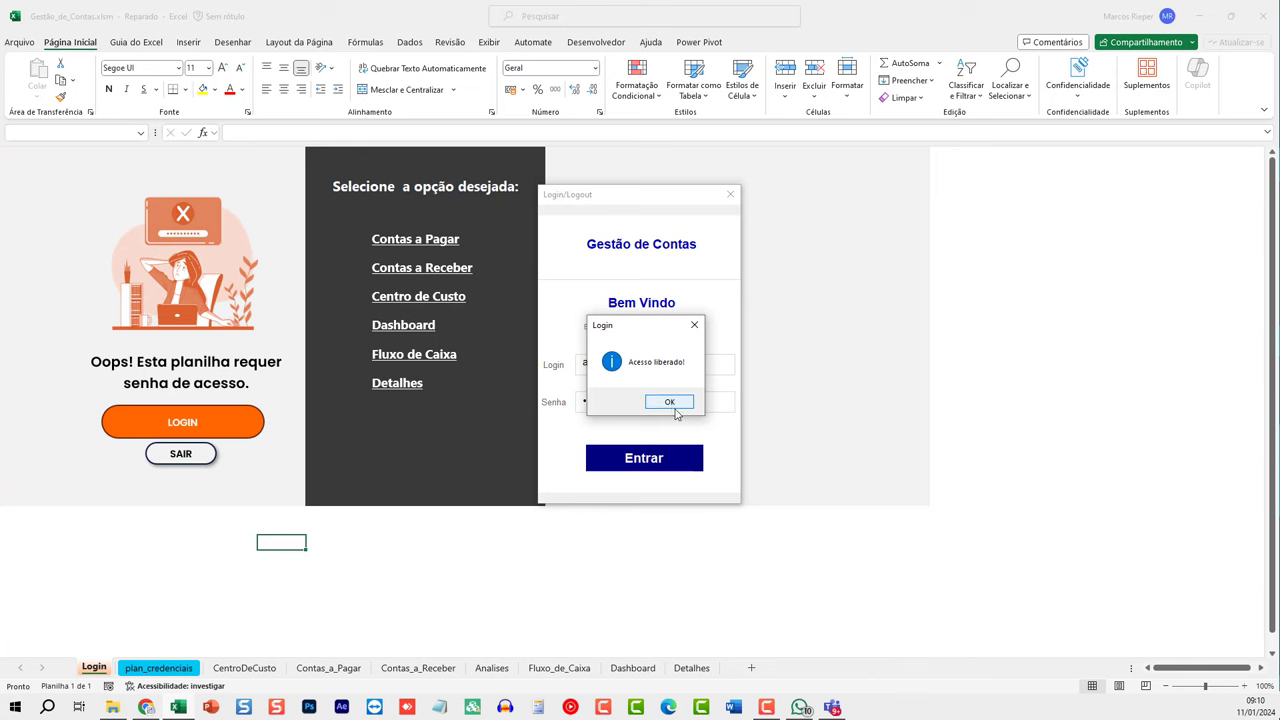
click(671, 403)
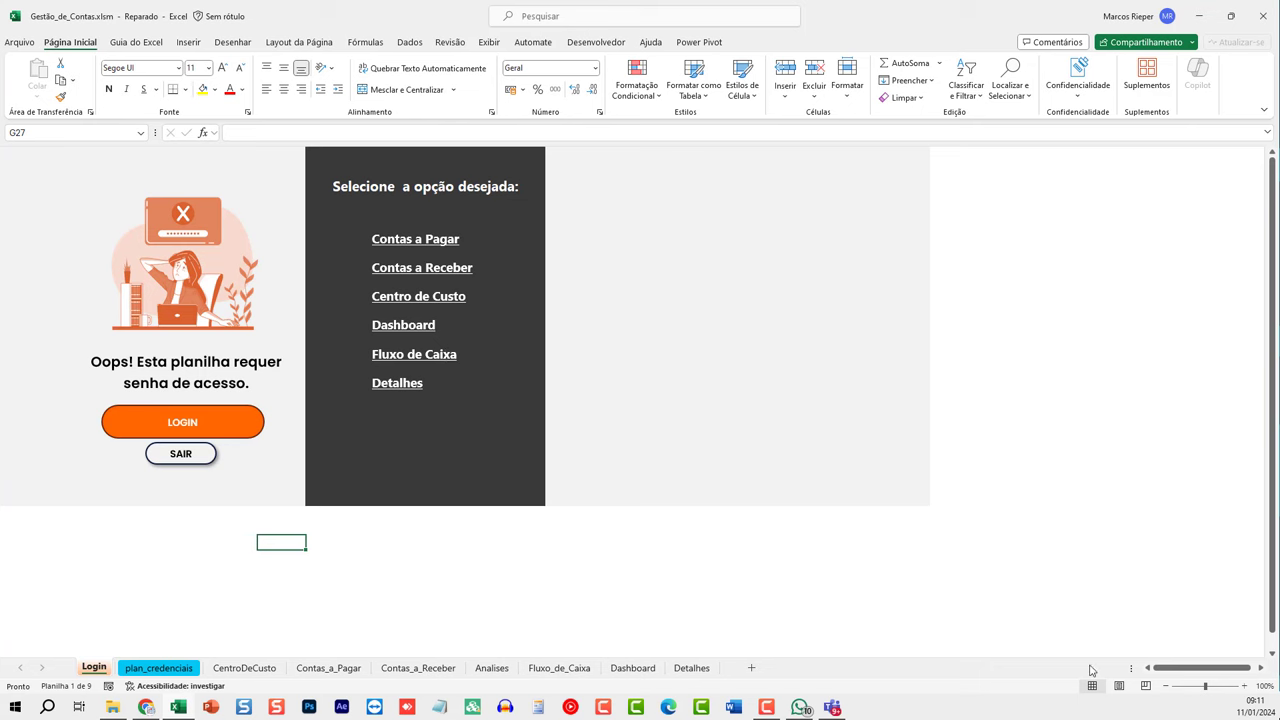
Hide the sheet tabs with the splitter and go to the Centro de Custo sheet.
drag(1130, 667, 92, 667)
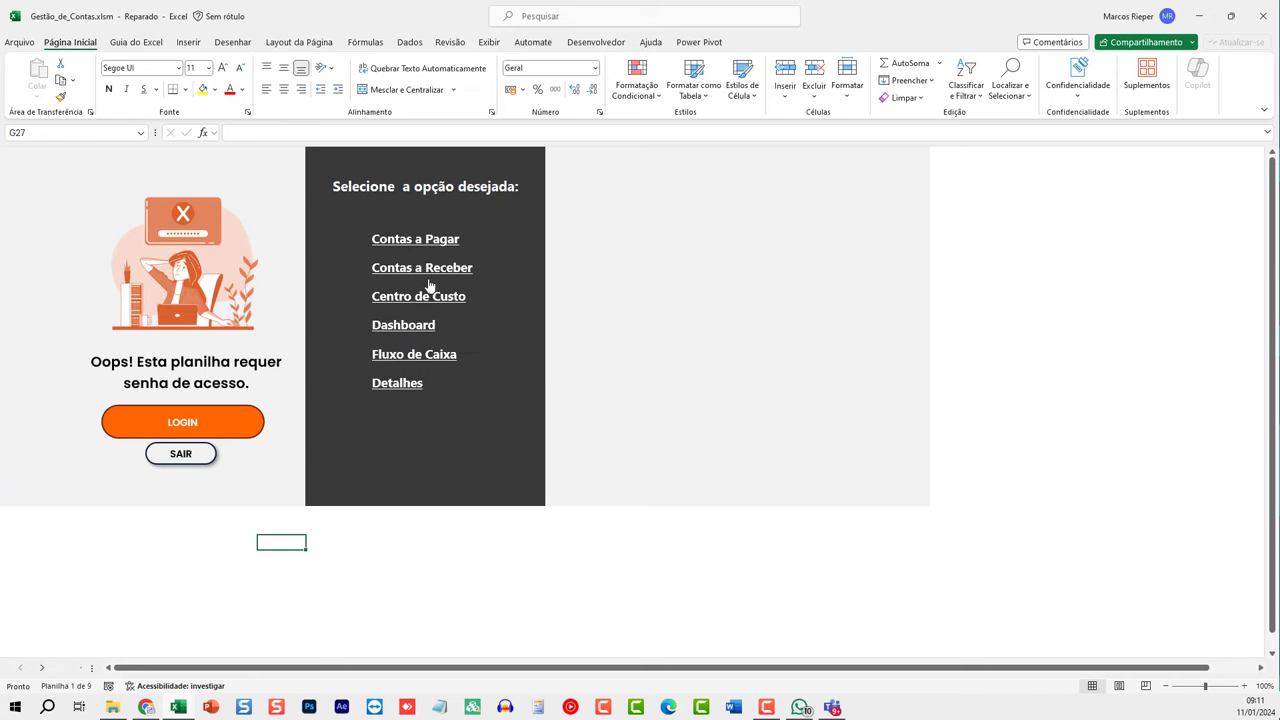
click(410, 296)
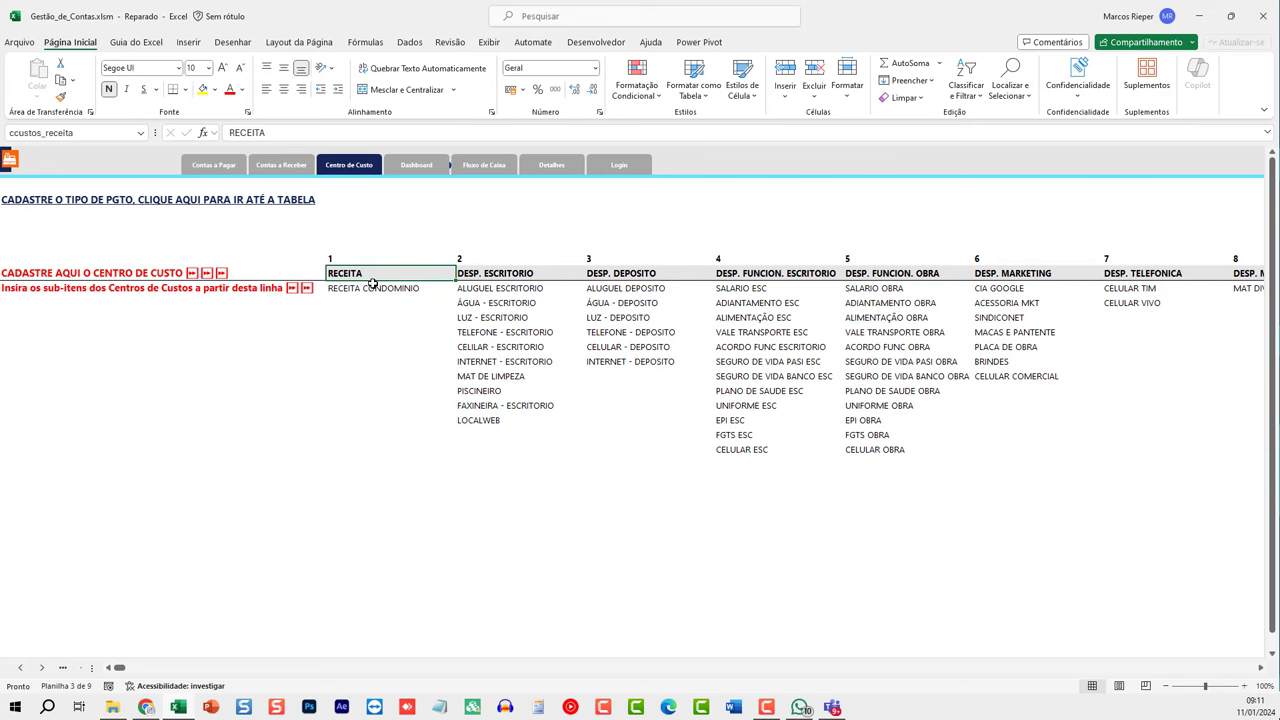
Browse the cost centre headings from DESP. DEPOSITO across to the TIPO PGTO table.
click(645, 276)
key(Right)
key(Right)
key(Right)
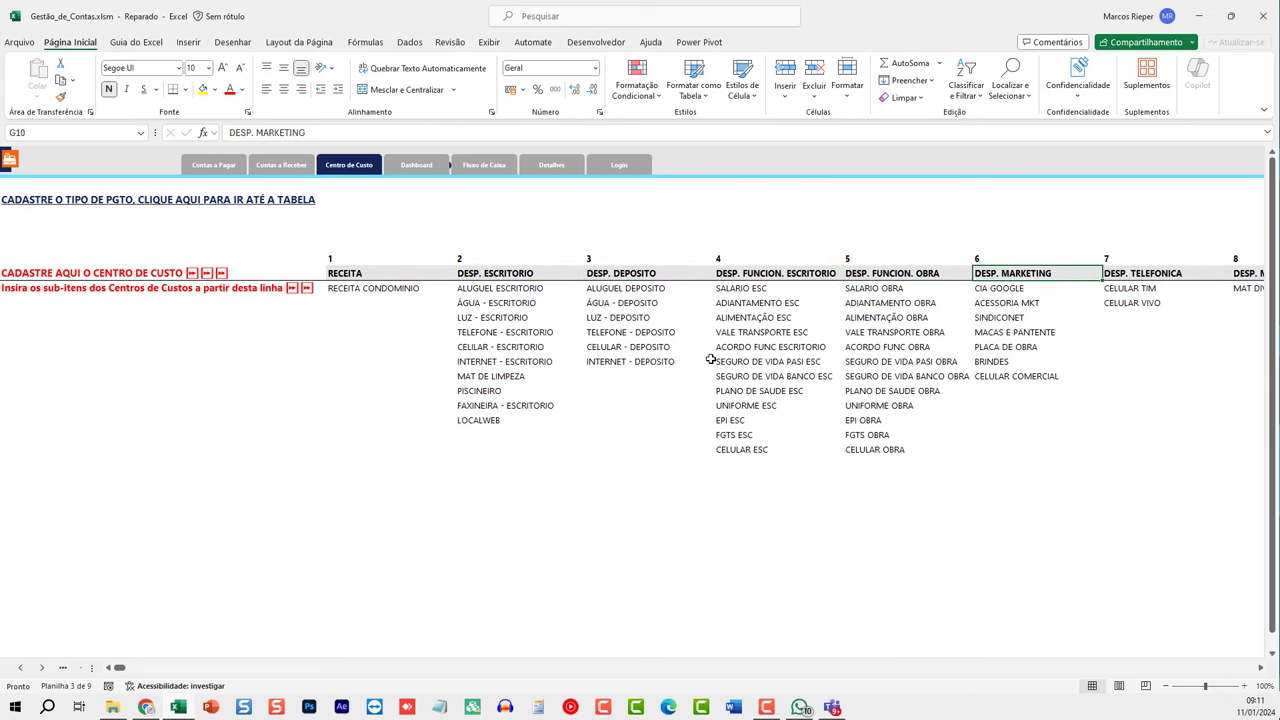
key(Right)
key(Right)
key(Right)
key(Right)
key(Right)
key(Right)
key(Right)
key(Right)
key(Right)
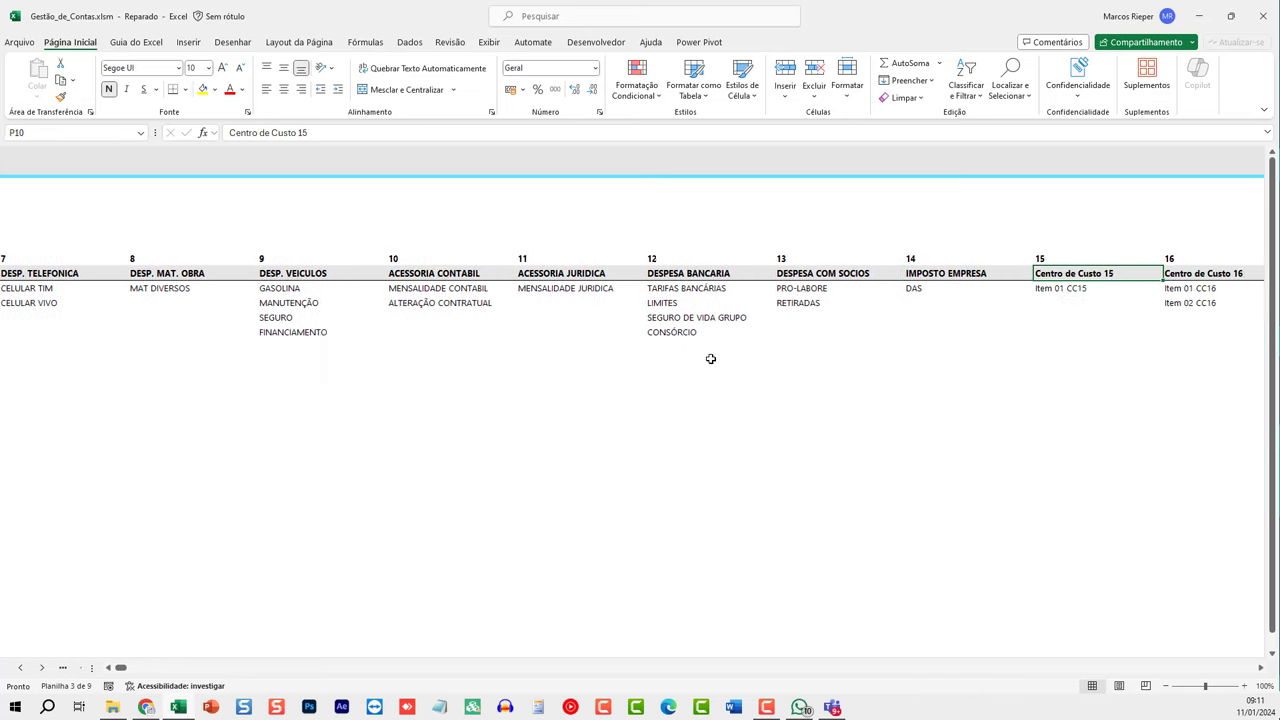
key(Right)
key(Right)
key(Right)
key(Left)
key(Left)
key(Left)
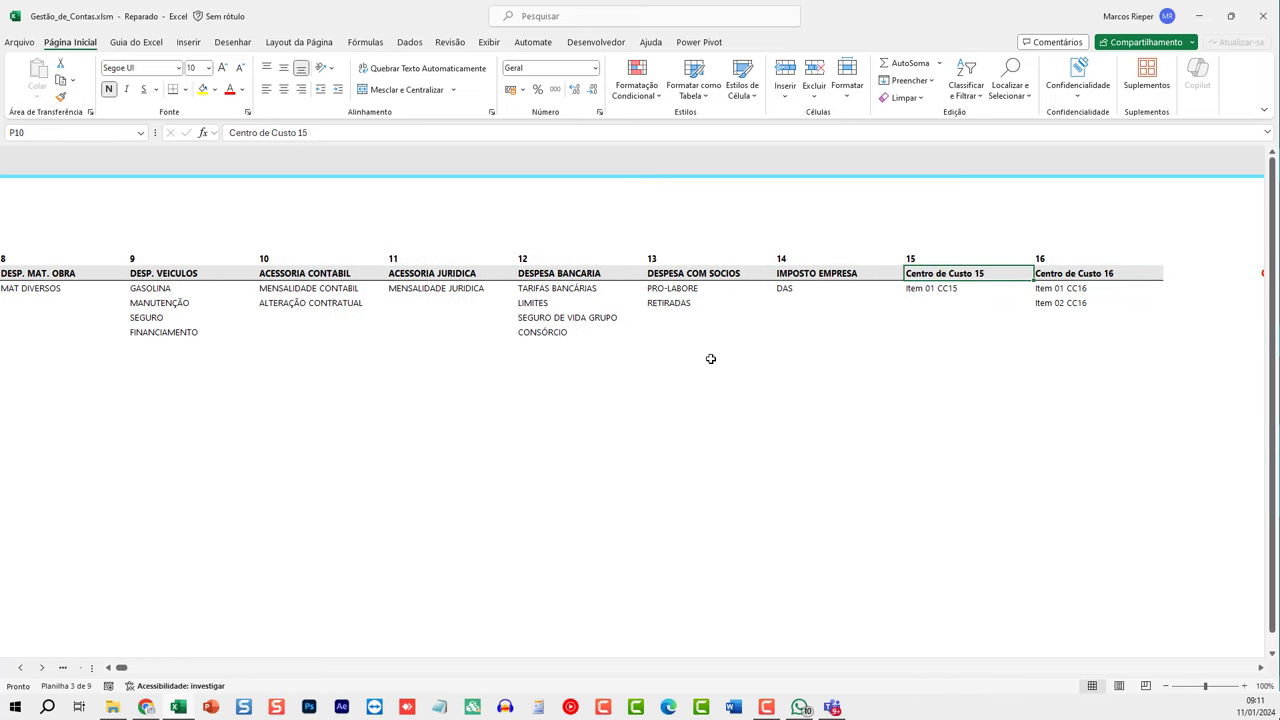
key(Right)
key(Right)
key(Right)
key(Right)
key(Right)
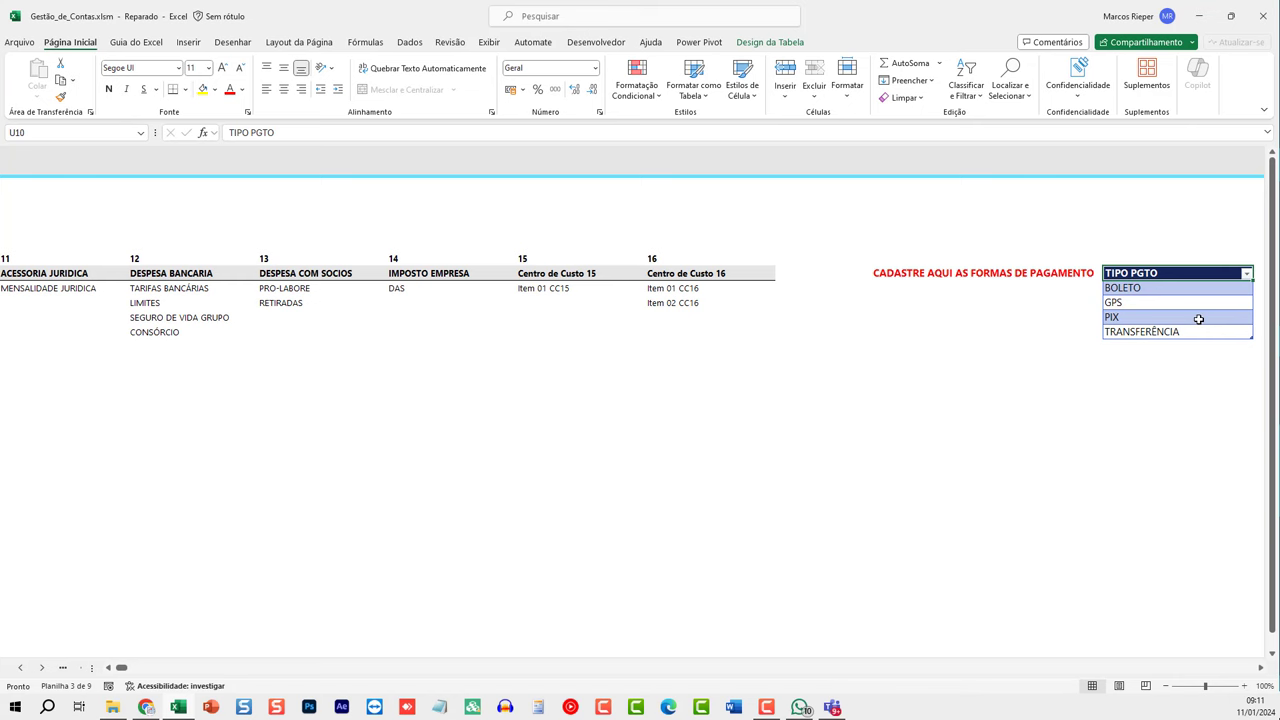
key(Right)
key(Right)
key(Right)
key(Home)
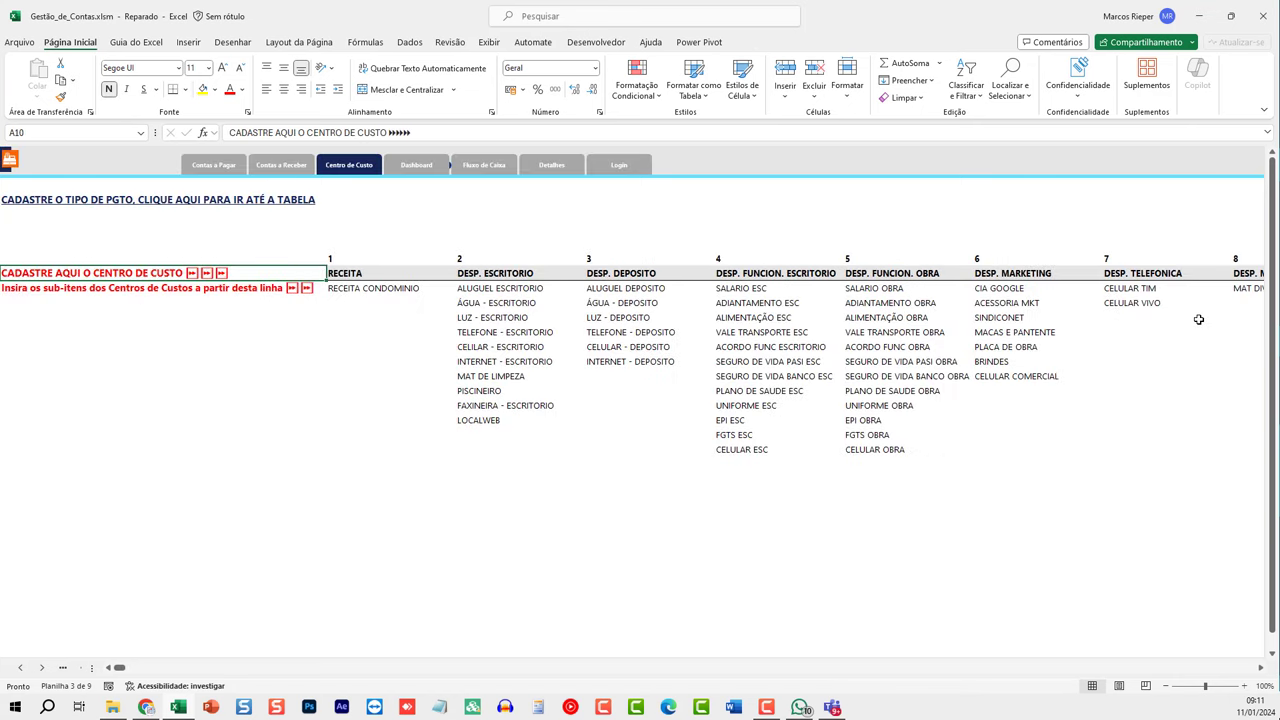
Inspect the RECEITA heading, its RECEITA CONDOMINIO sub-item and the DESP. ESCRITORIO heading.
click(368, 279)
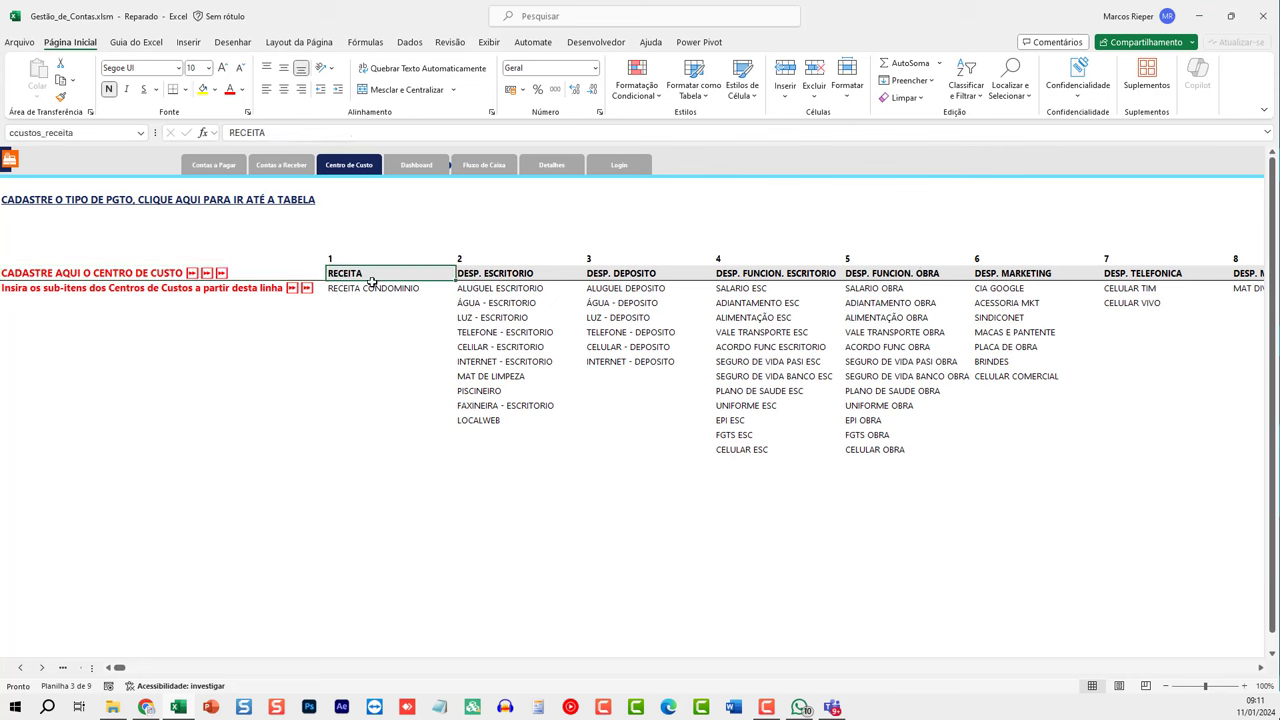
click(358, 288)
click(366, 274)
click(367, 308)
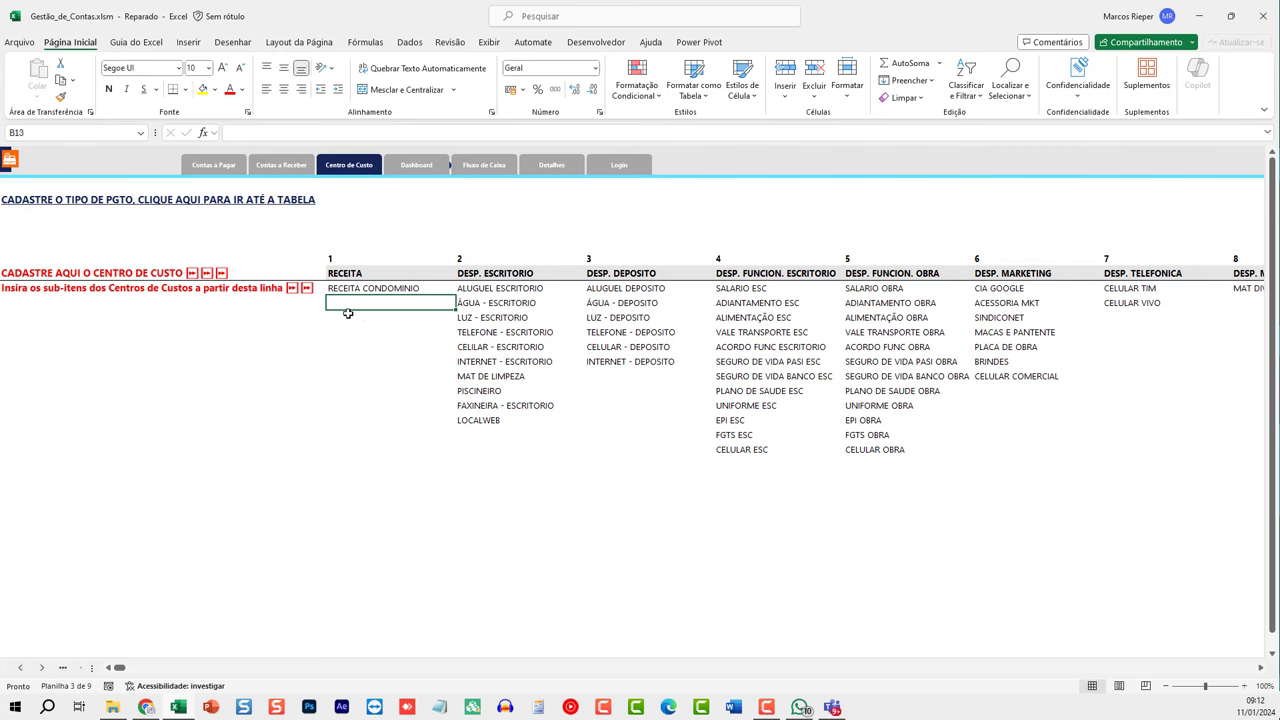
click(362, 274)
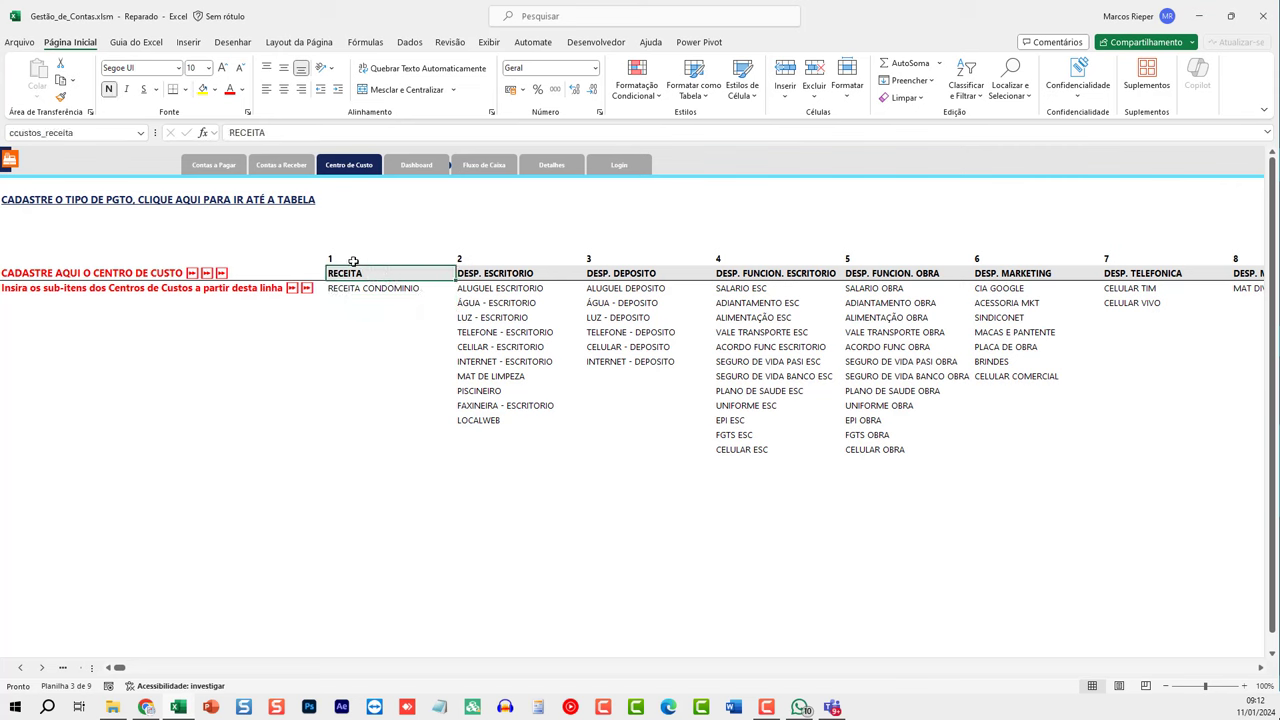
click(509, 274)
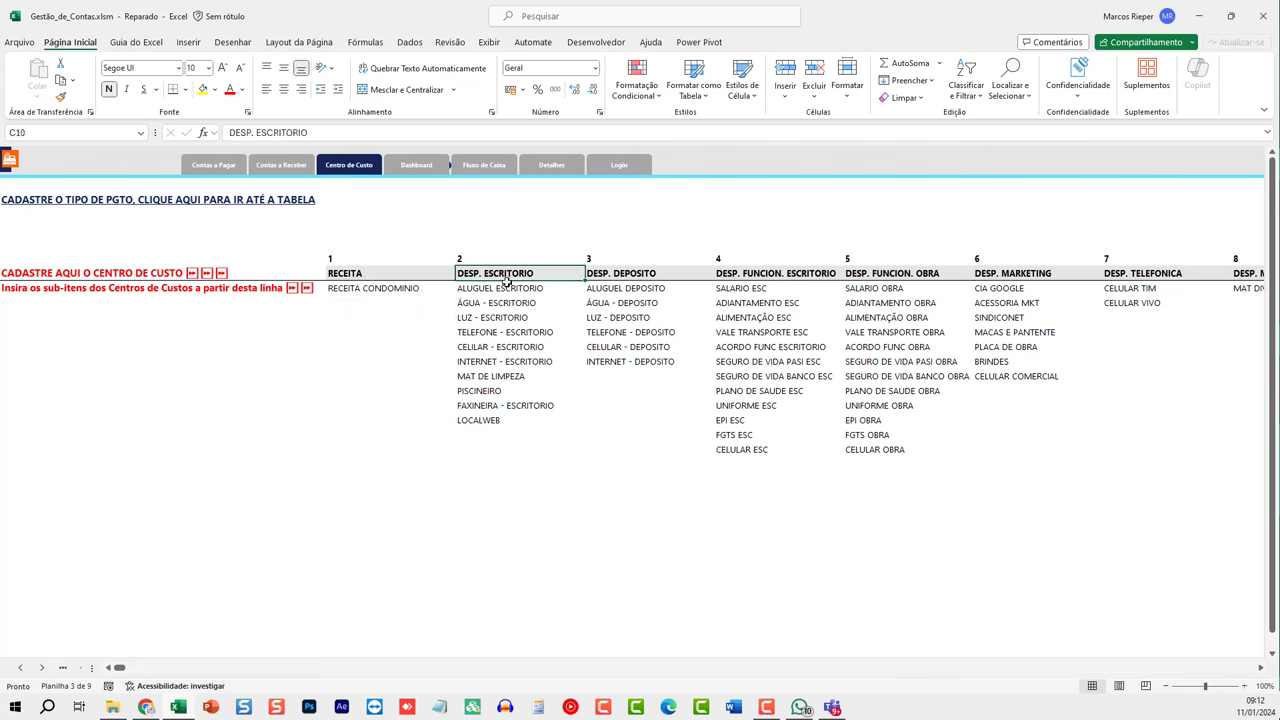
key(Right)
key(Right)
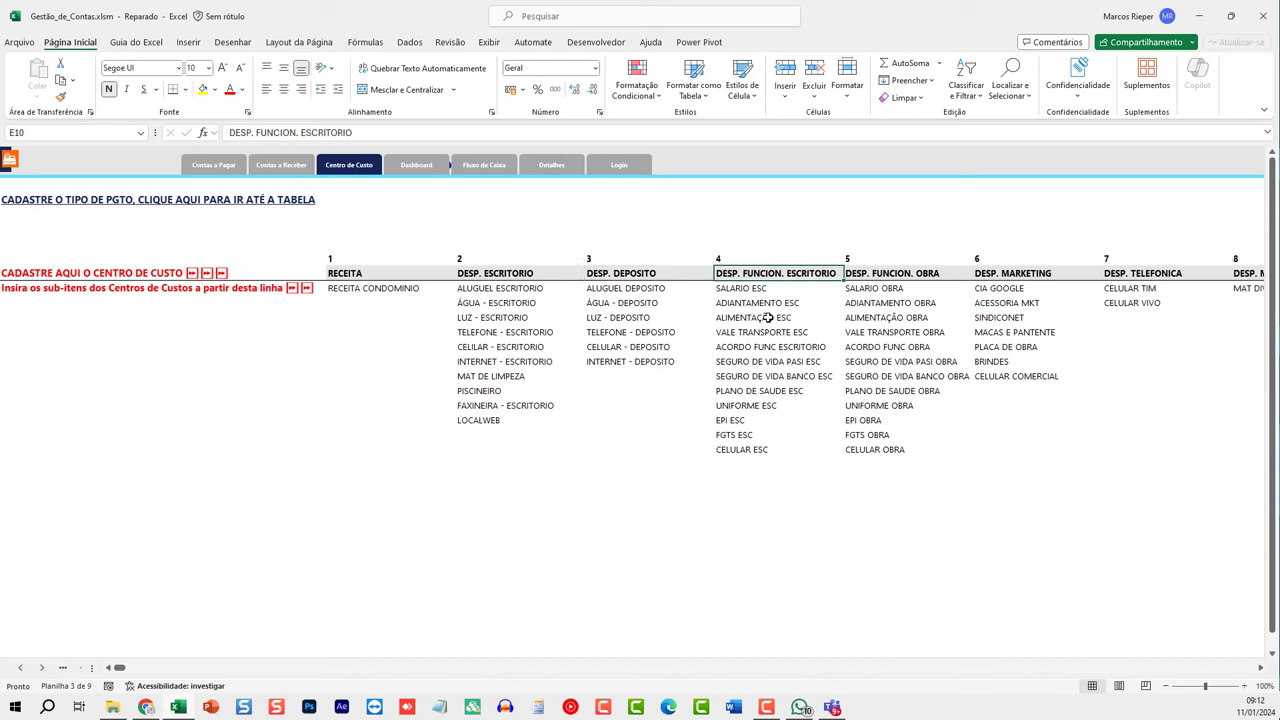
key(Right)
key(Right)
key(Right)
key(Right)
key(Right)
key(Right)
key(Right)
key(Right)
key(Right)
key(Right)
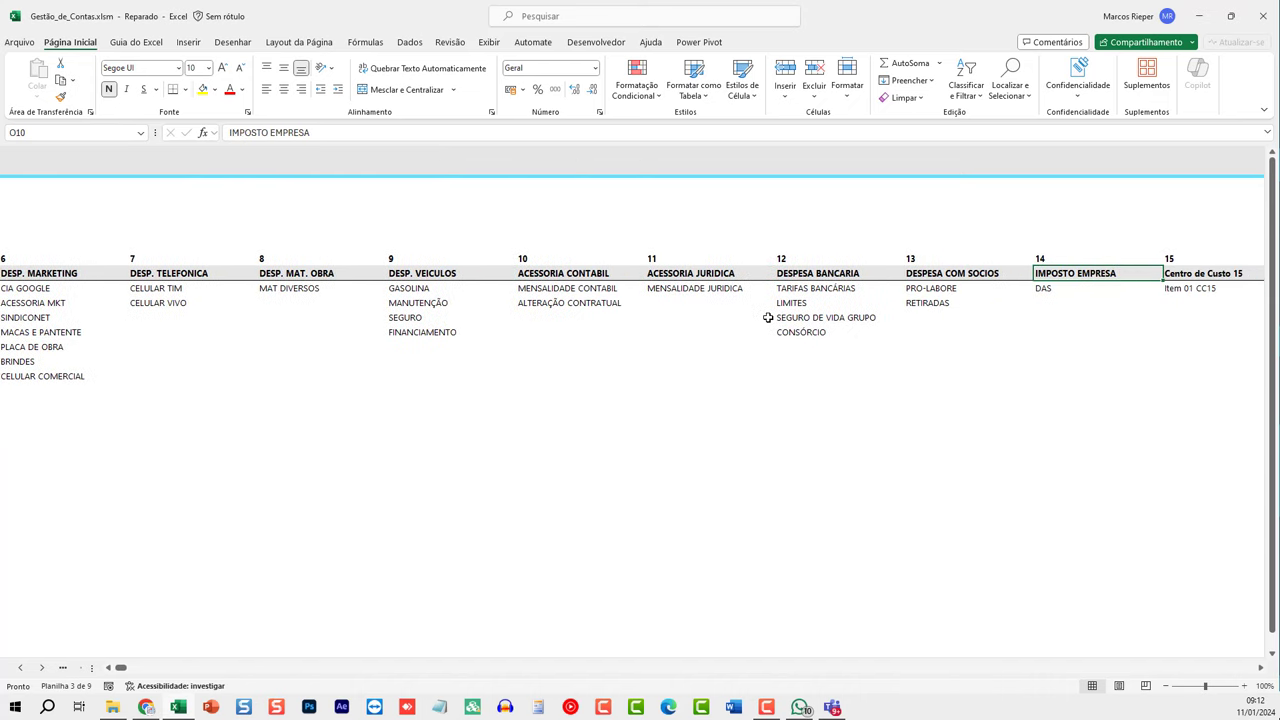
key(Right)
key(Right)
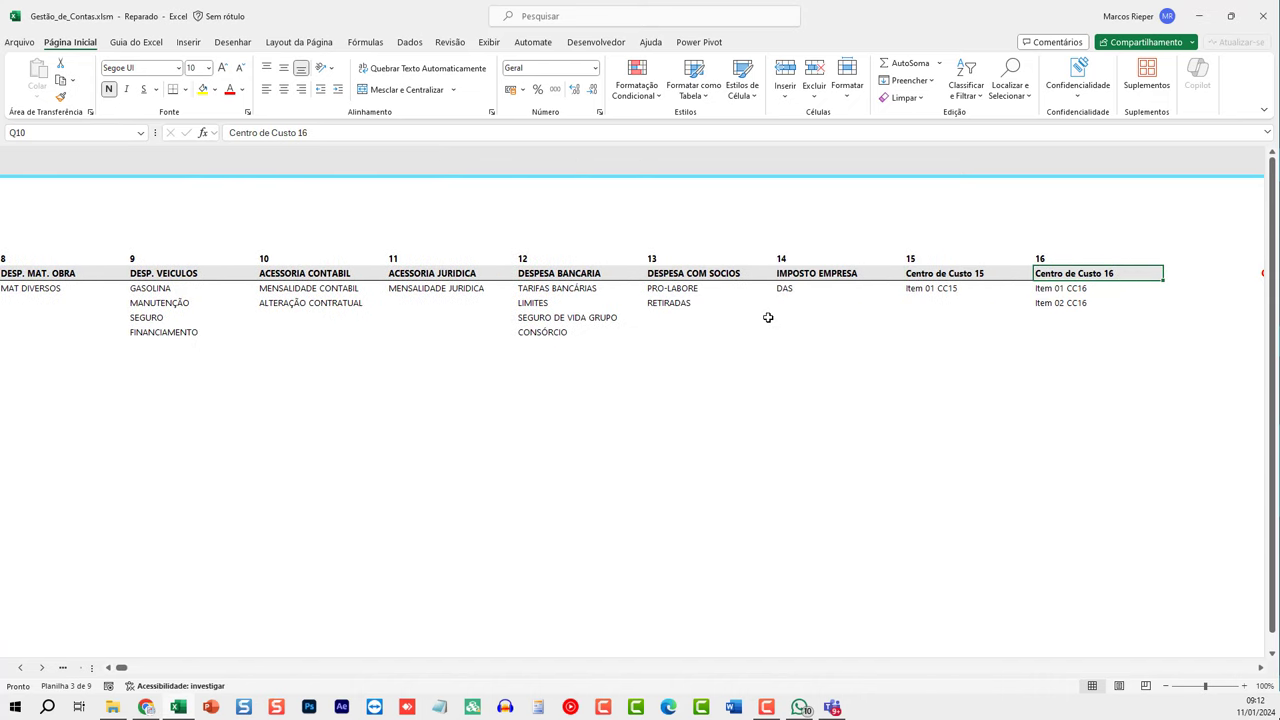
key(Left)
key(Left)
key(Left)
key(Left)
key(Left)
key(Left)
key(Left)
key(Left)
key(Left)
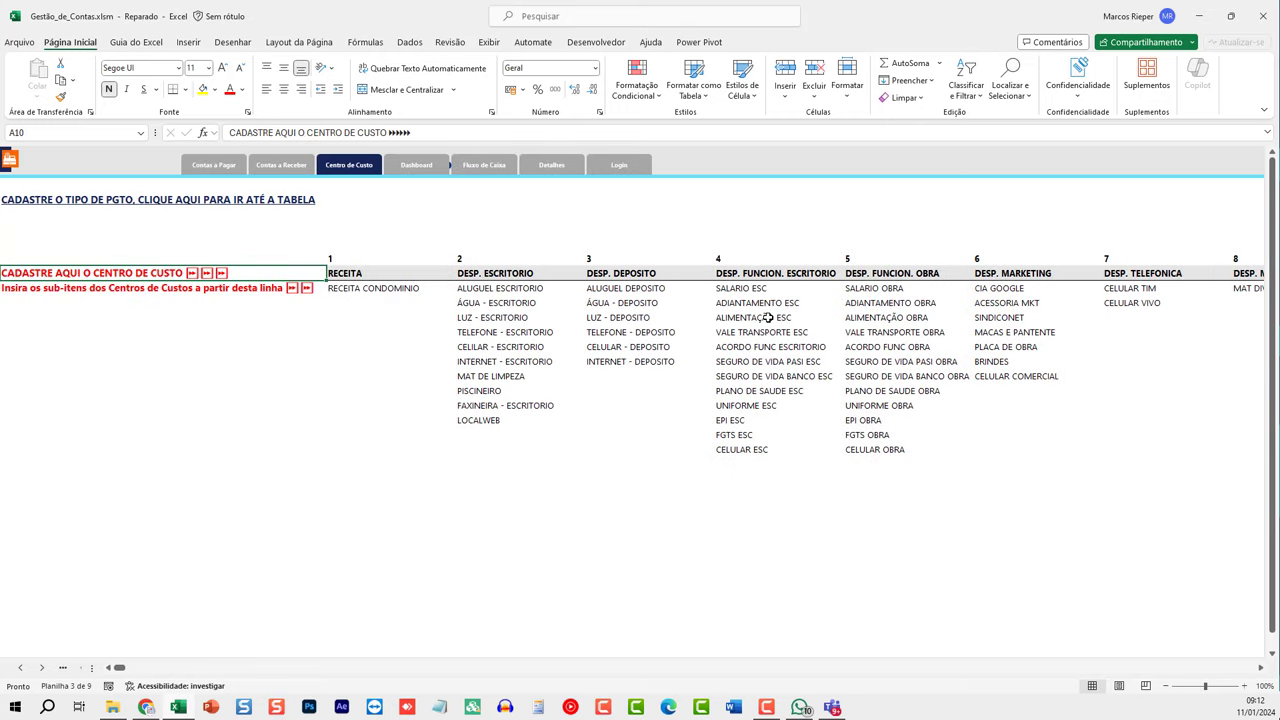
key(Right)
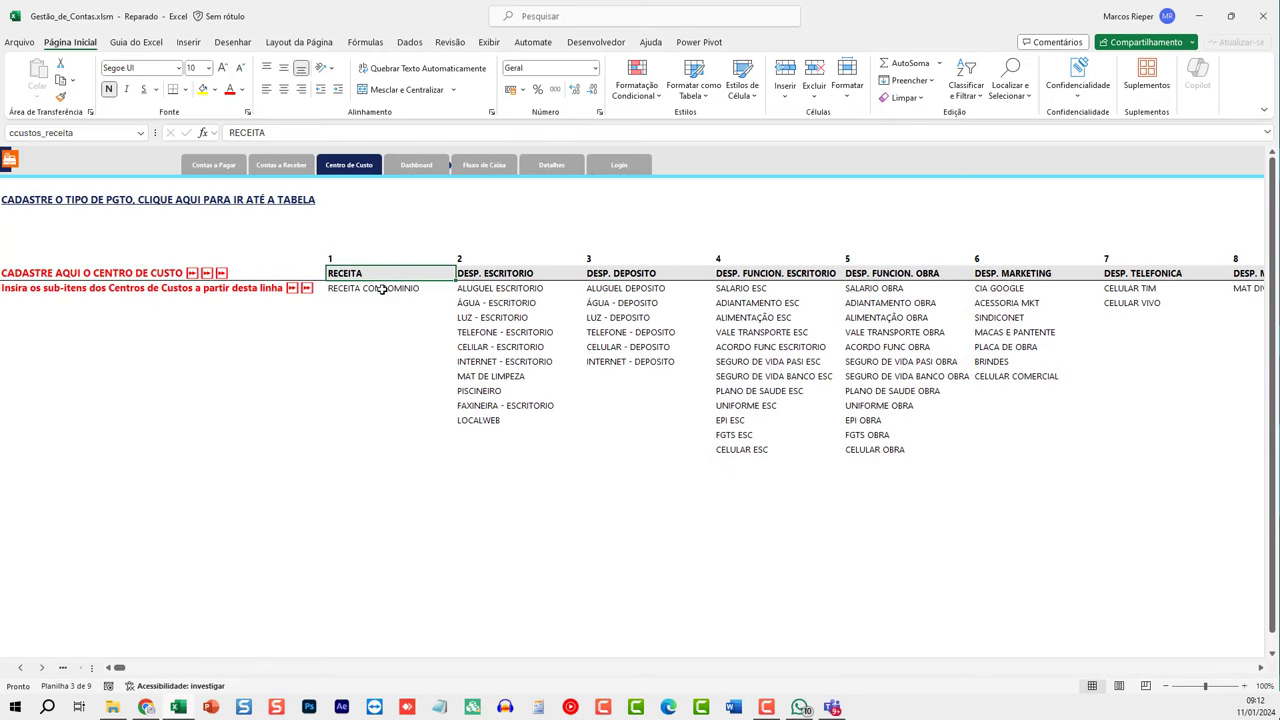
Select the RECEITA and DESP. ESCRITORIO sub-item ranges, then return to the Login menu sheet.
drag(381, 289, 374, 457)
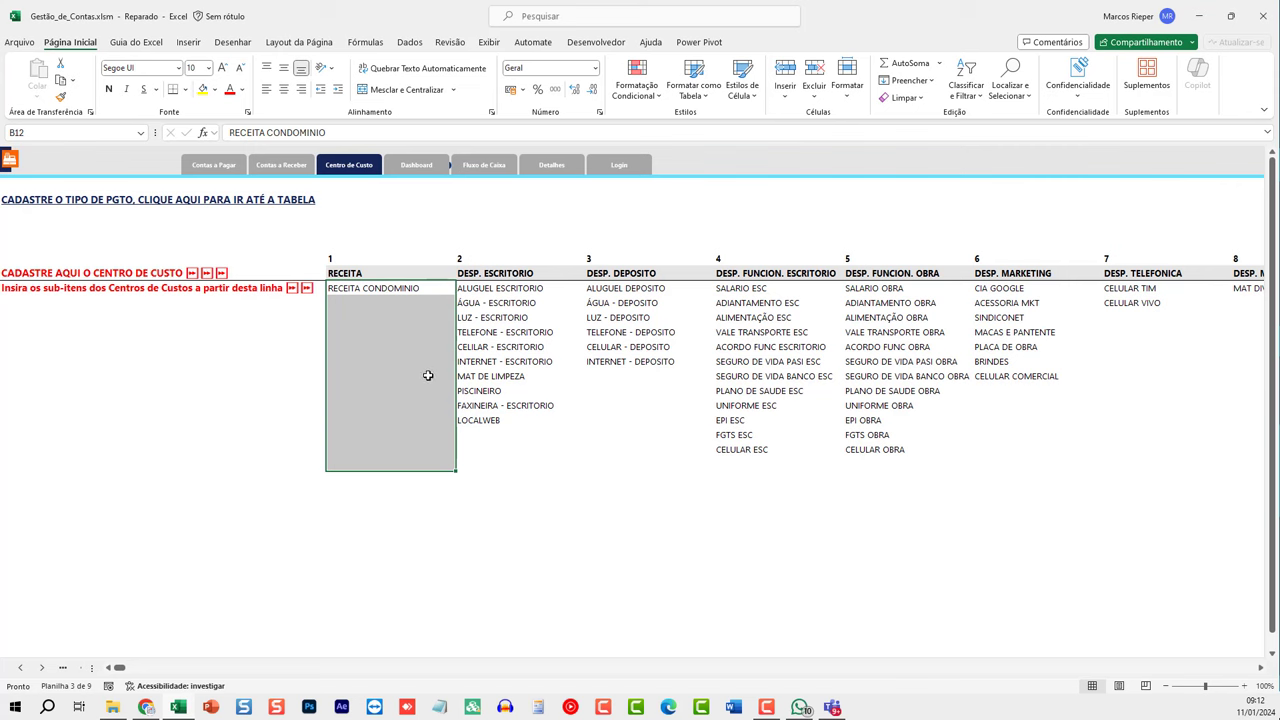
click(394, 307)
click(380, 346)
click(386, 420)
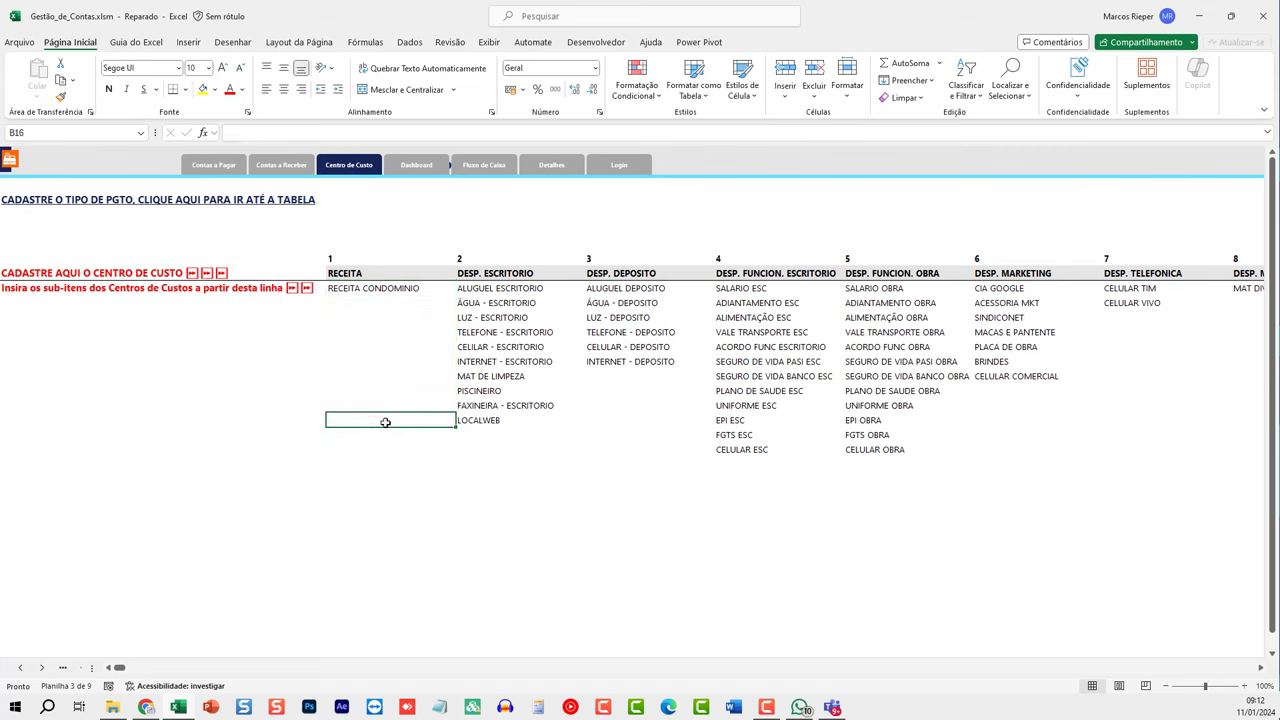
key(Left)
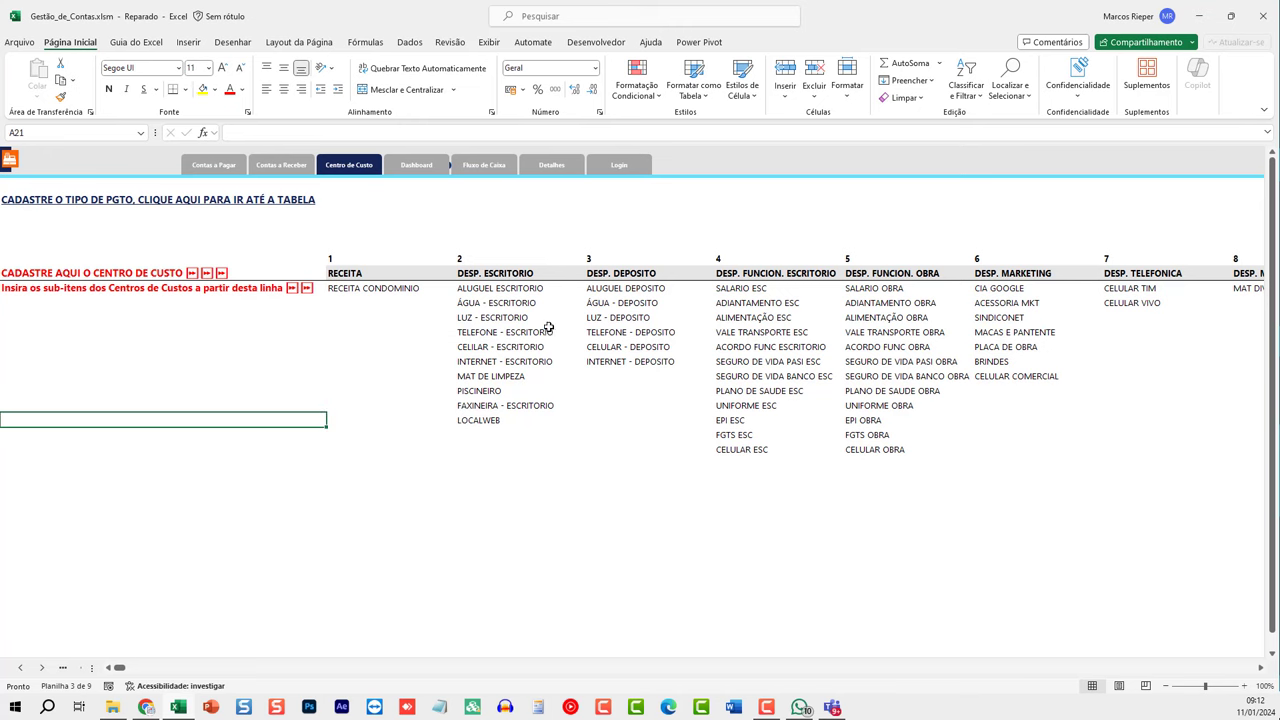
drag(506, 300, 595, 451)
click(388, 333)
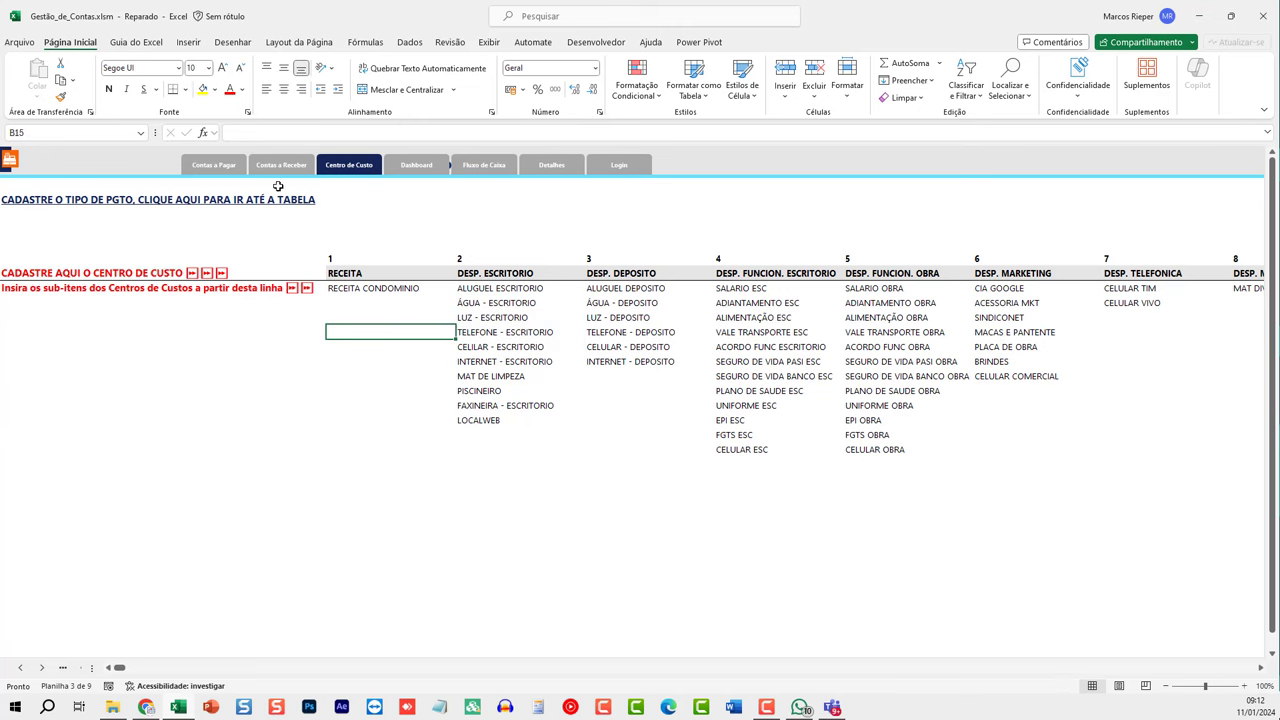
click(619, 168)
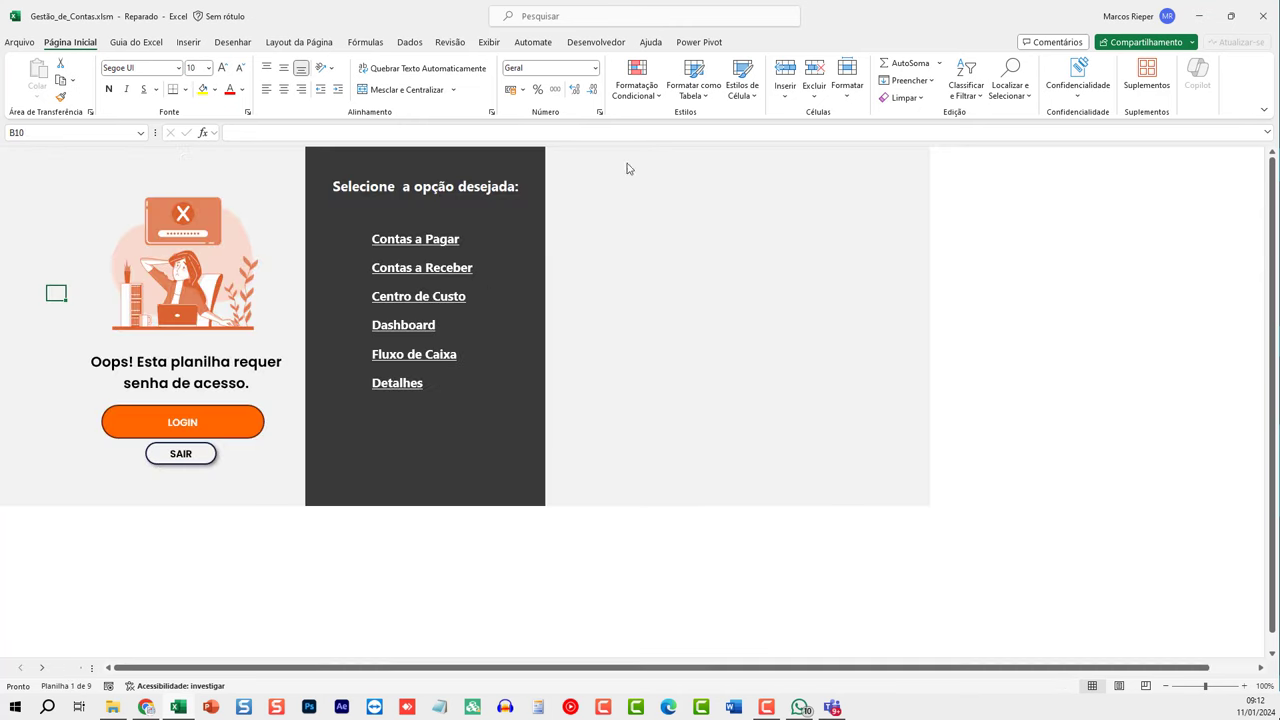
Open the Contas a Pagar sheet and scroll through its table.
click(414, 240)
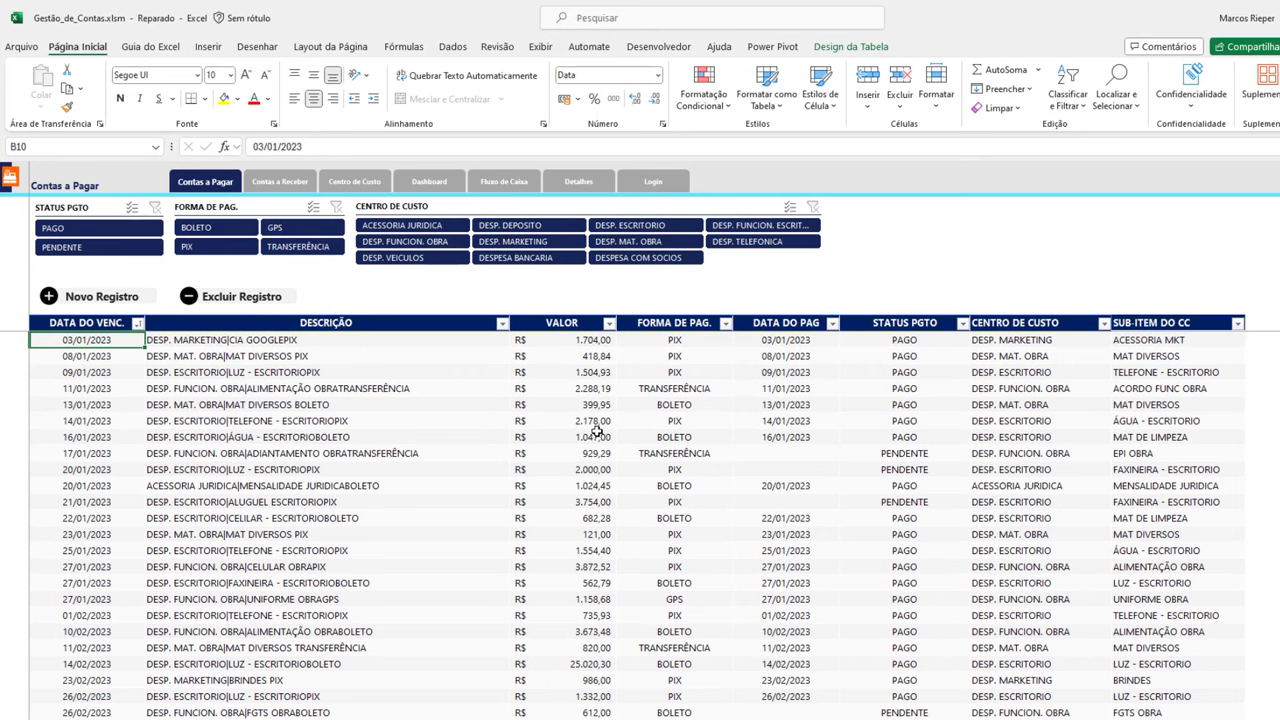
scroll(589, 437, down, 3)
scroll(586, 437, up, 3)
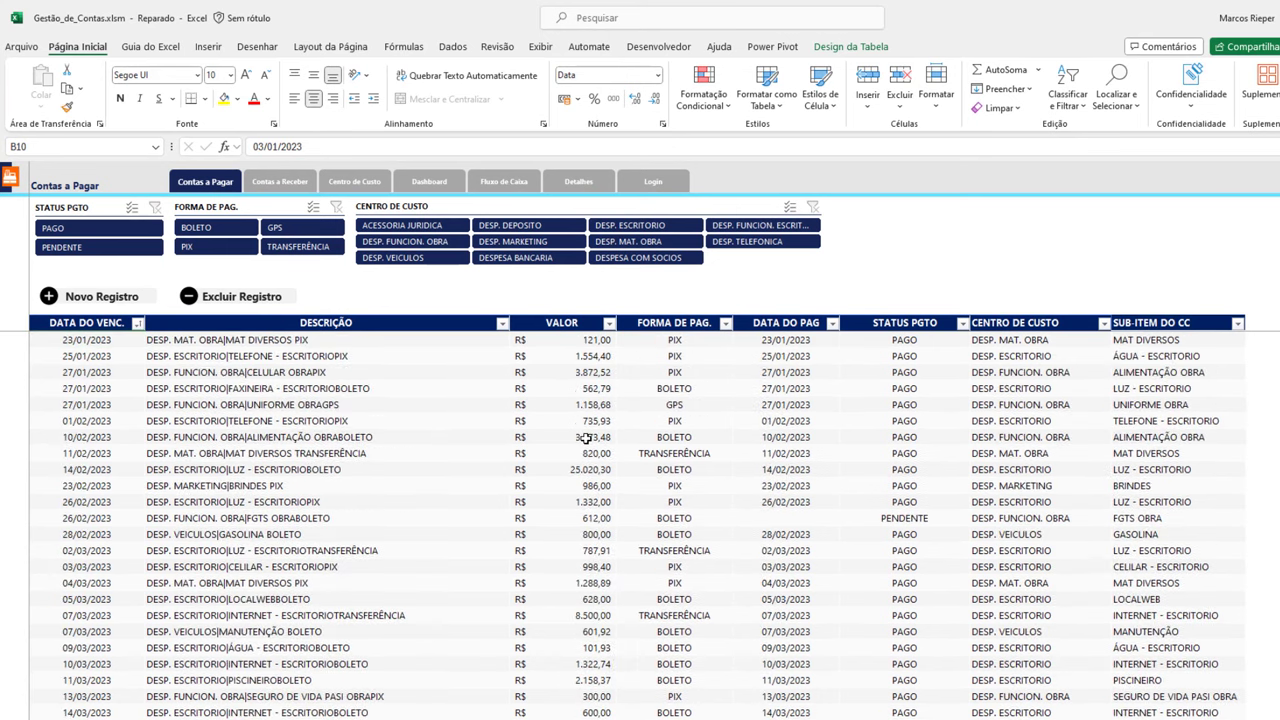
scroll(400, 410, up, 3)
scroll(183, 372, up, 3)
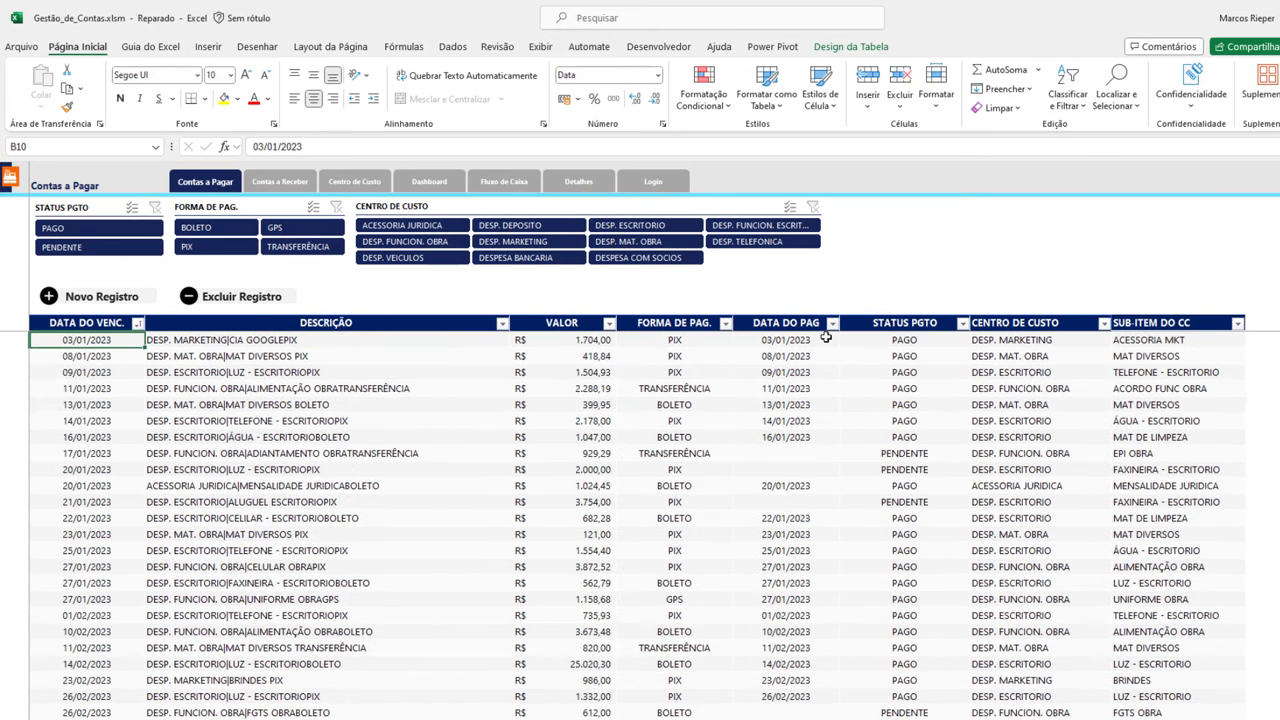
scroll(424, 397, down, 5)
scroll(424, 397, down, 5)
scroll(424, 397, down, 5)
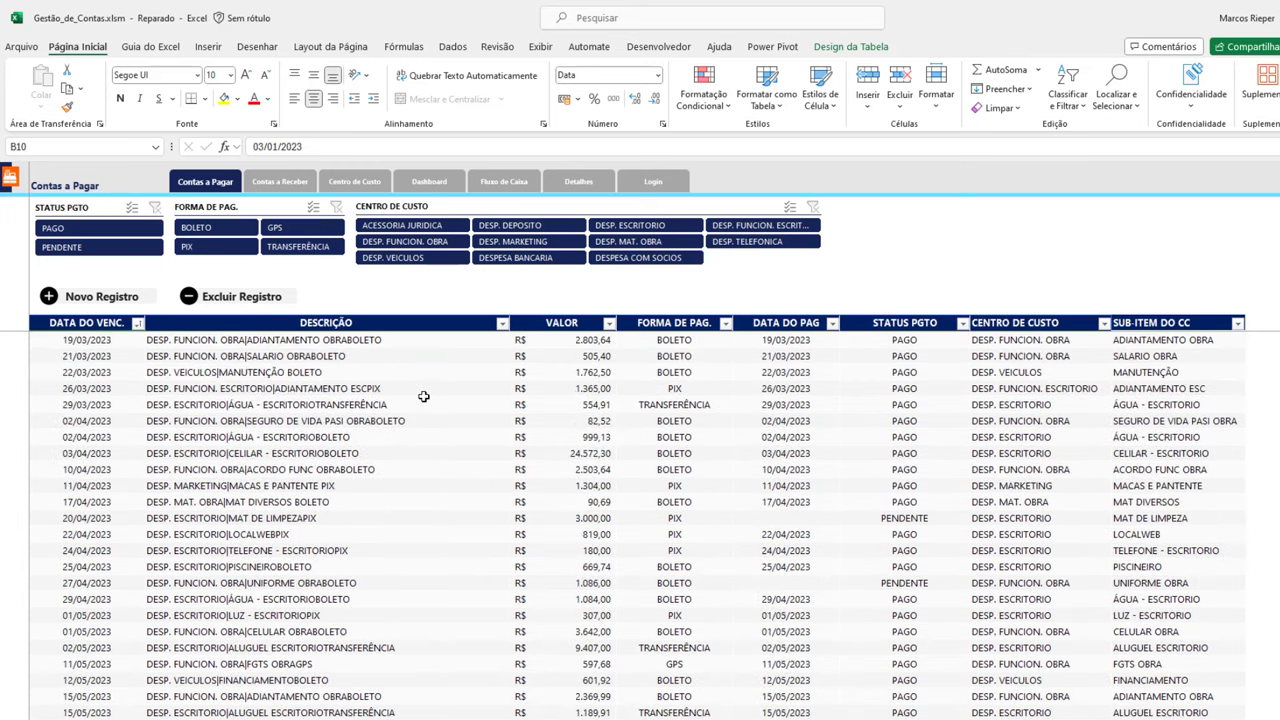
scroll(424, 395, down, 5)
scroll(425, 395, down, 6)
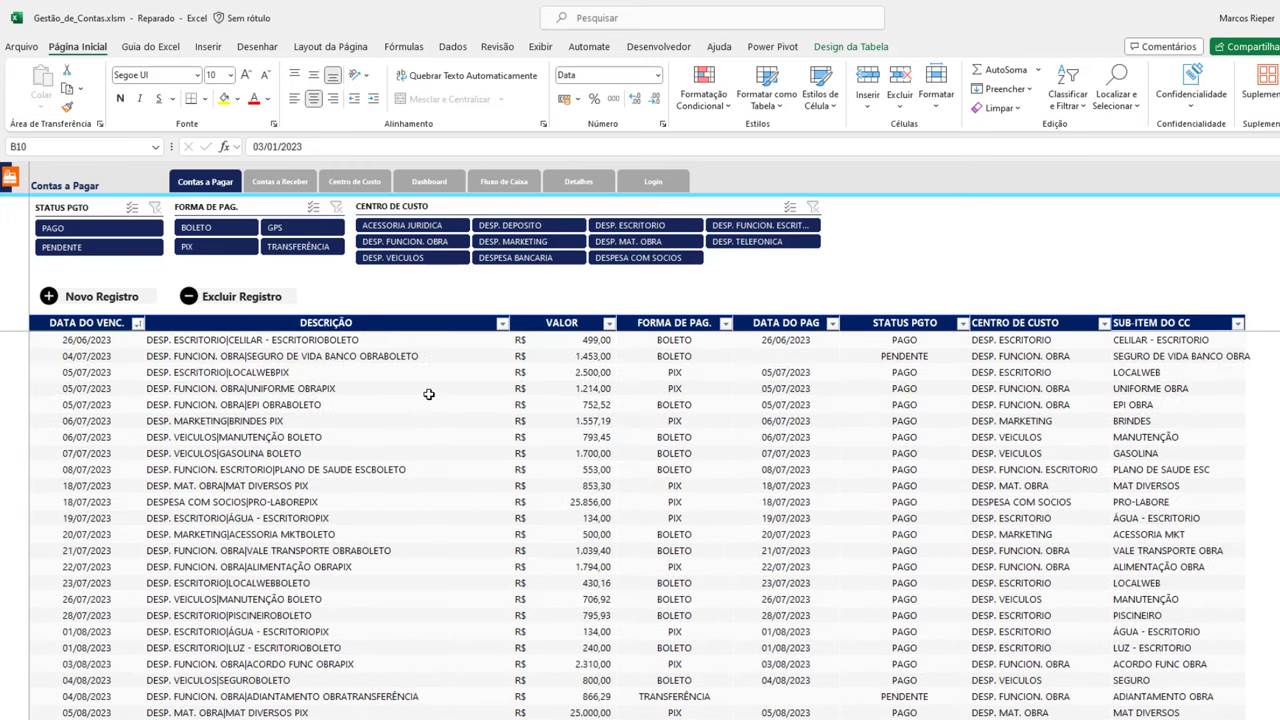
scroll(428, 394, down, 2)
Select the GASOLINA BOLETO entry and look at Find and the DATA DO VENC. and DESCRIÇÃO filters.
click(375, 351)
key(ctrl+l)
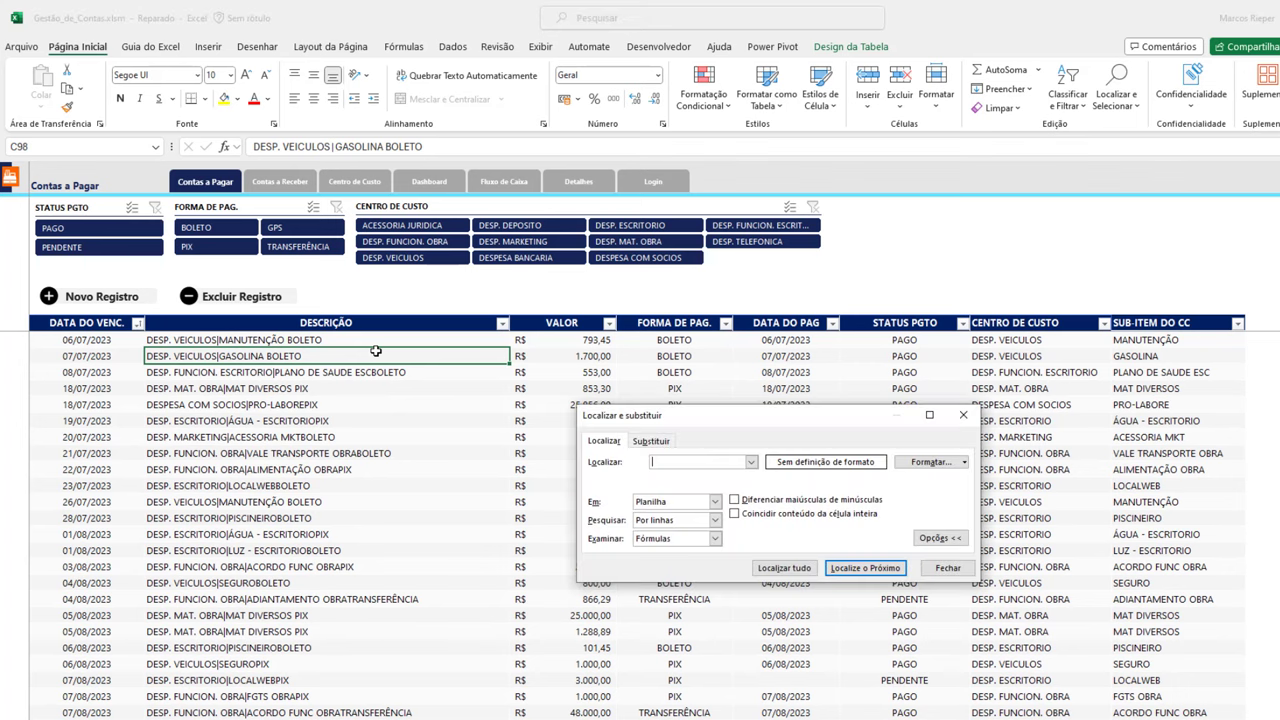
key(Escape)
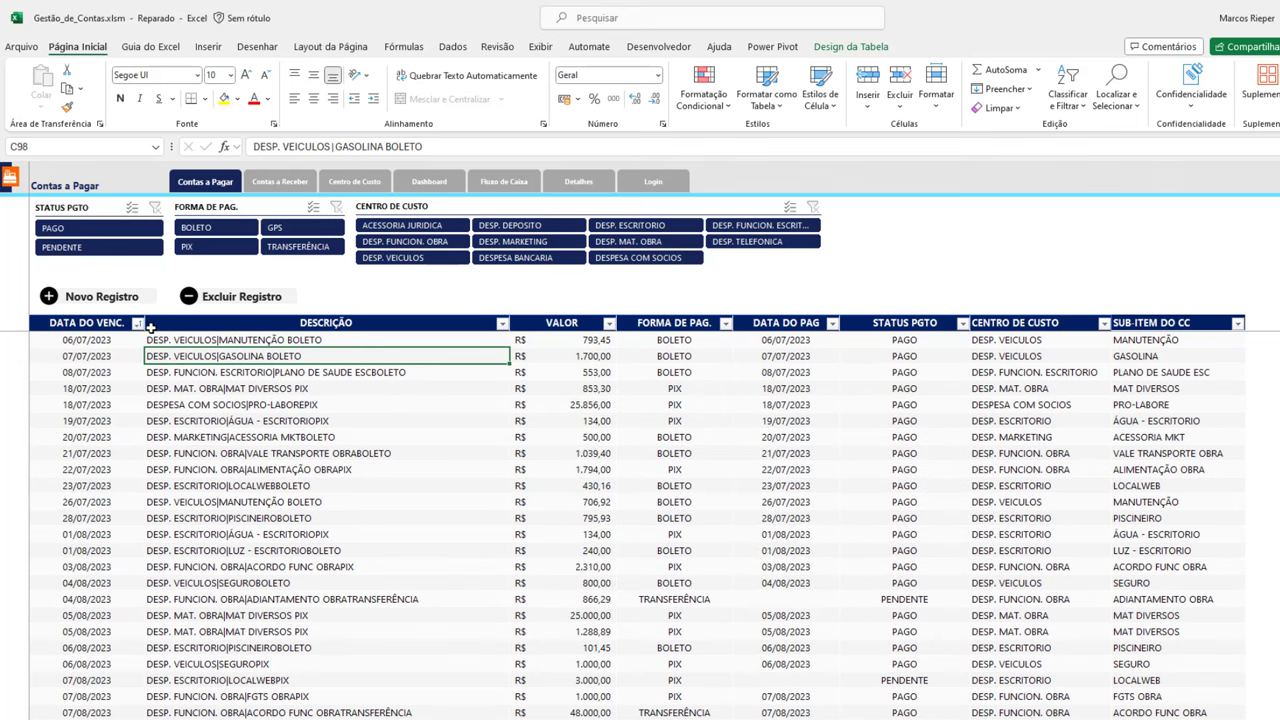
click(137, 323)
click(144, 652)
click(502, 323)
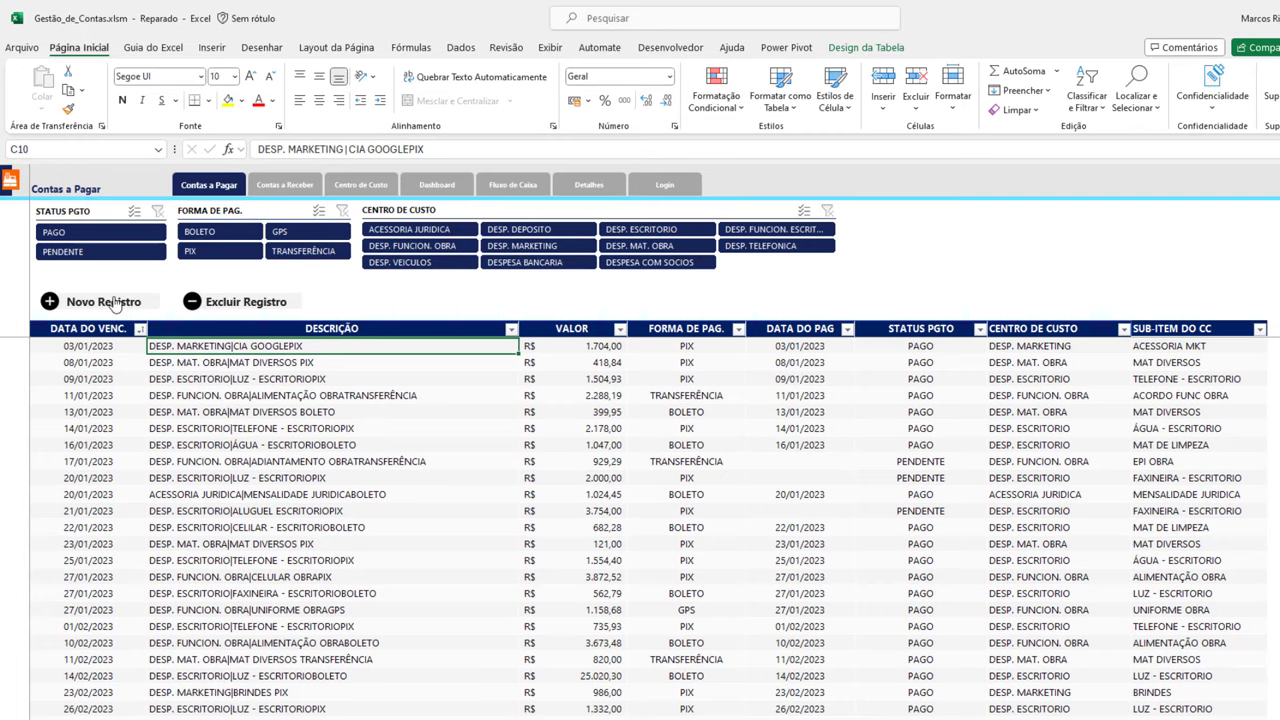
Add a new record with due date 11/01/2024.
click(110, 305)
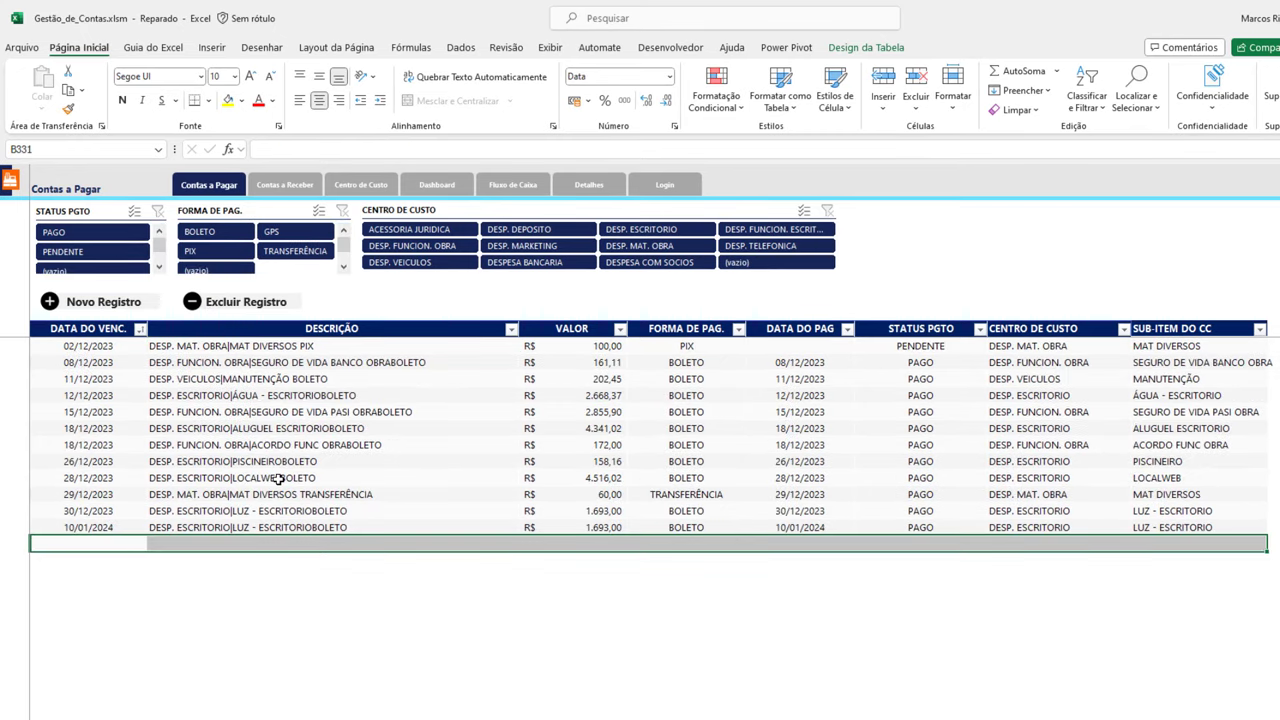
text(11/01/2024)
key(Tab)
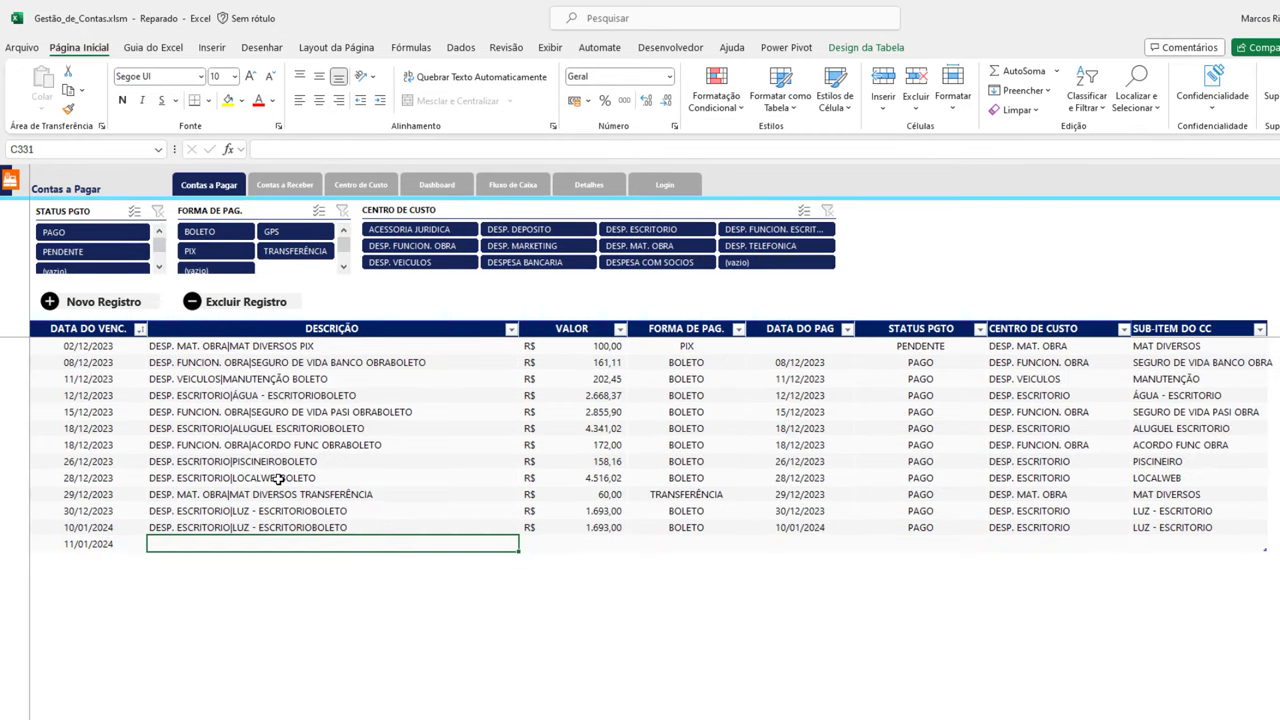
Enter description PAGAMENTO DE ALUGUEL and value 1500 in the new record.
text(re)
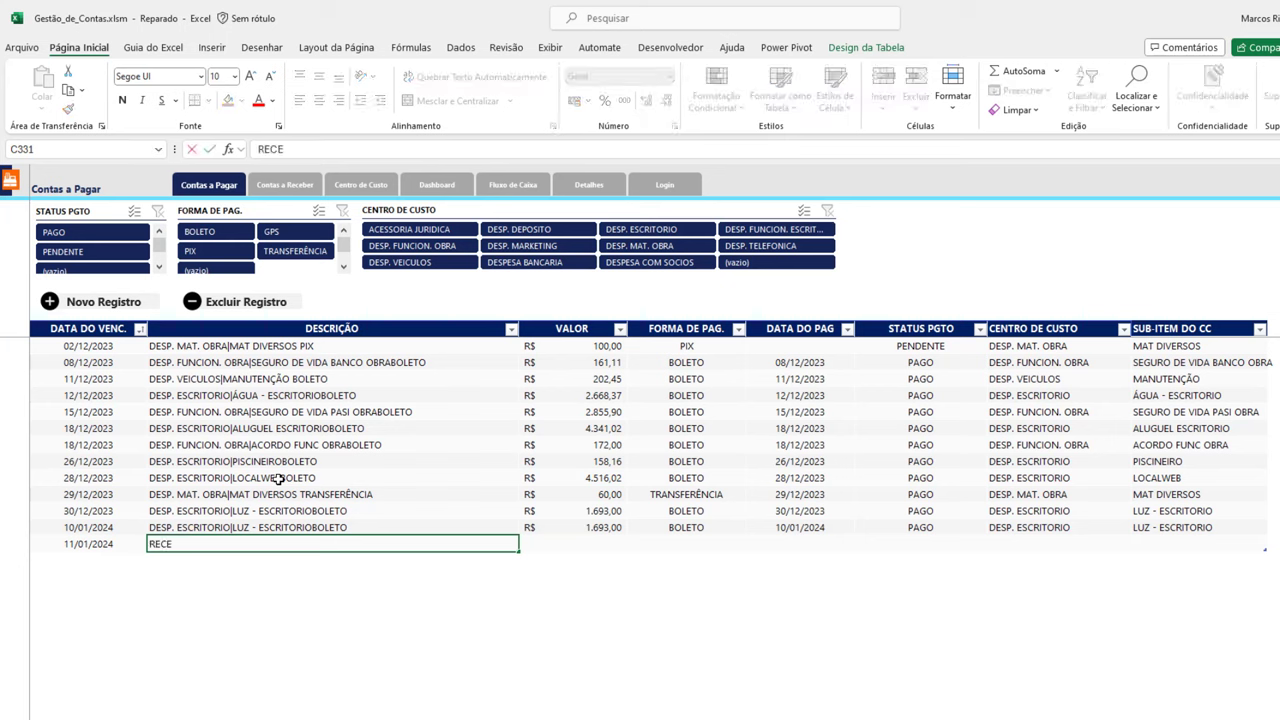
text(BIMENTO DE ALUGUEL)
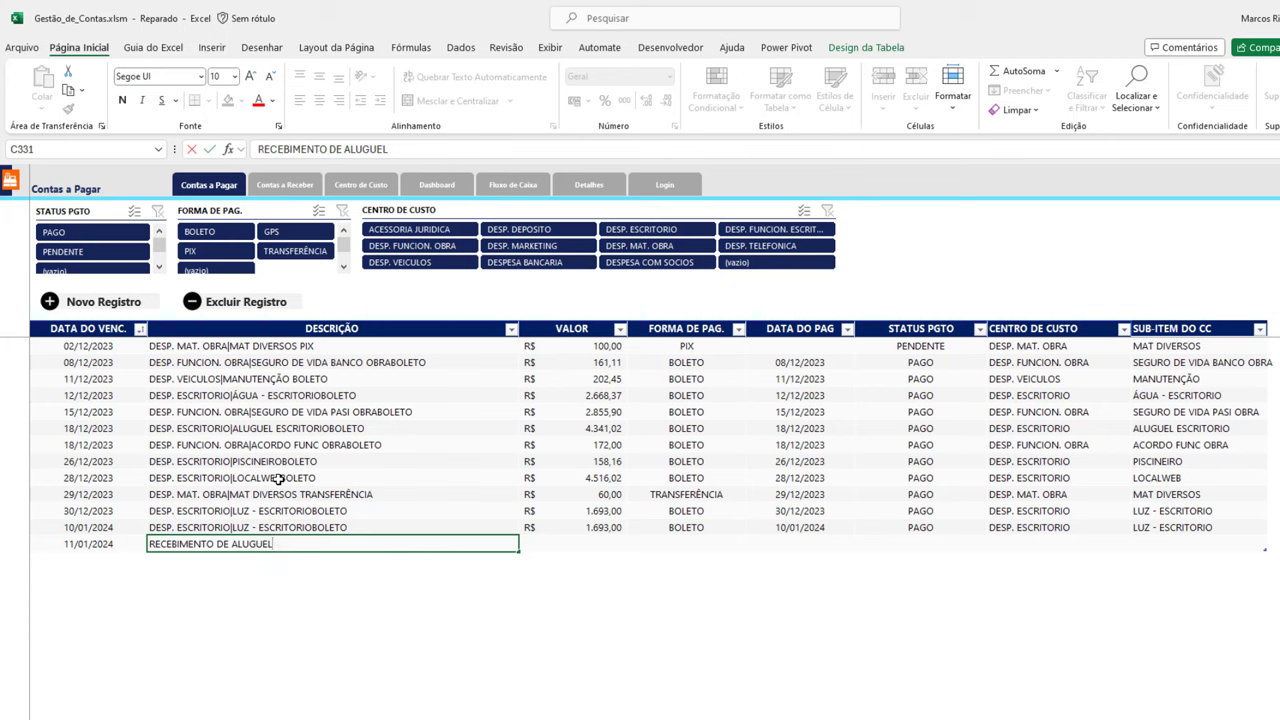
key(Tab)
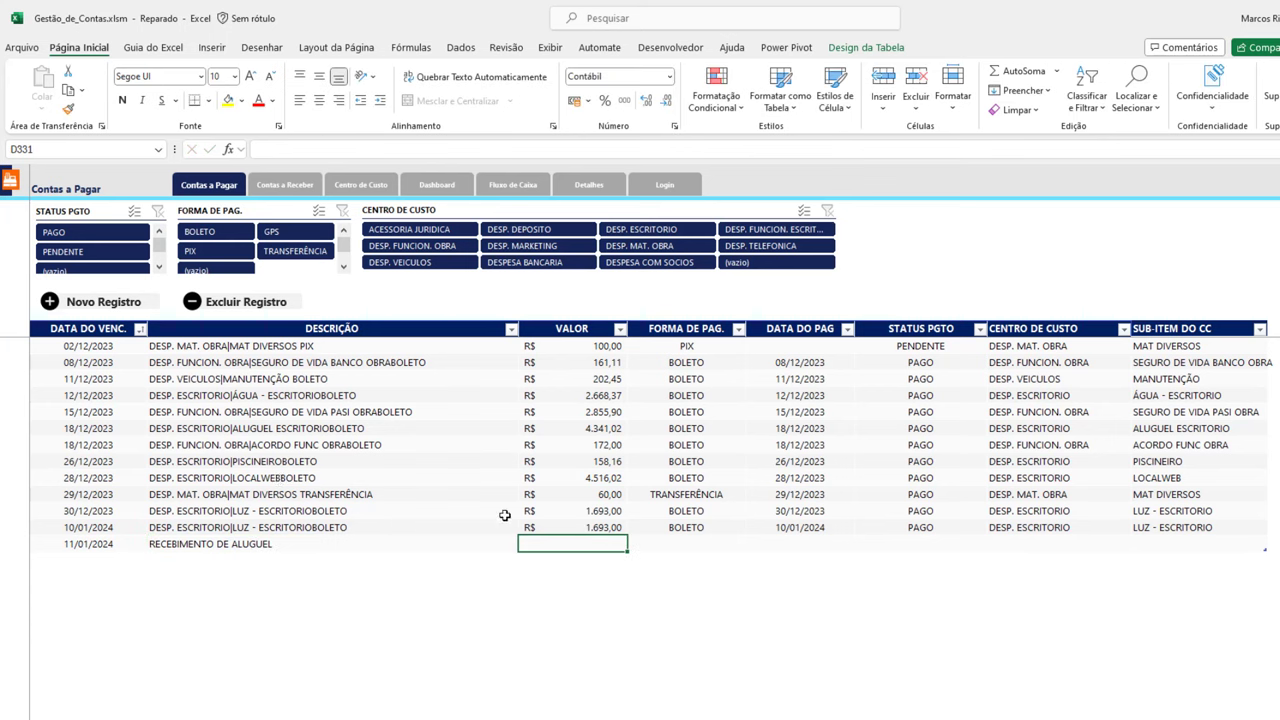
click(354, 544)
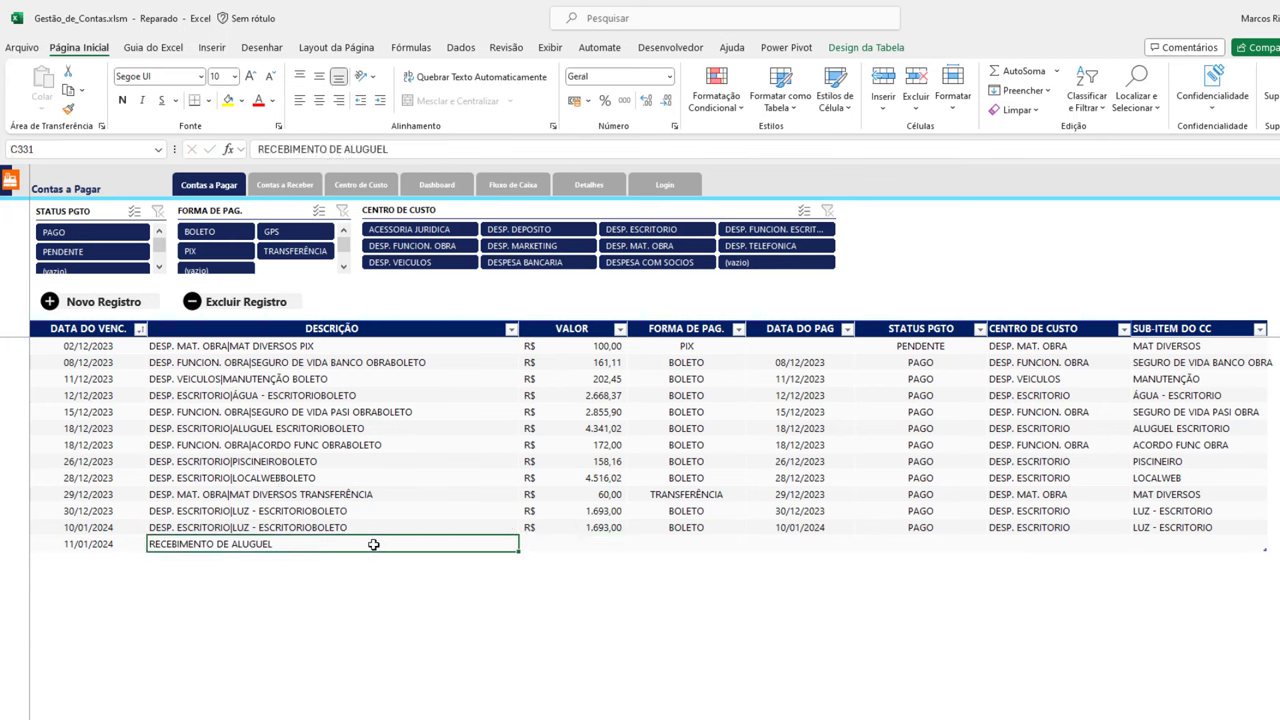
text(PAGAMENTO DE ALUGU)
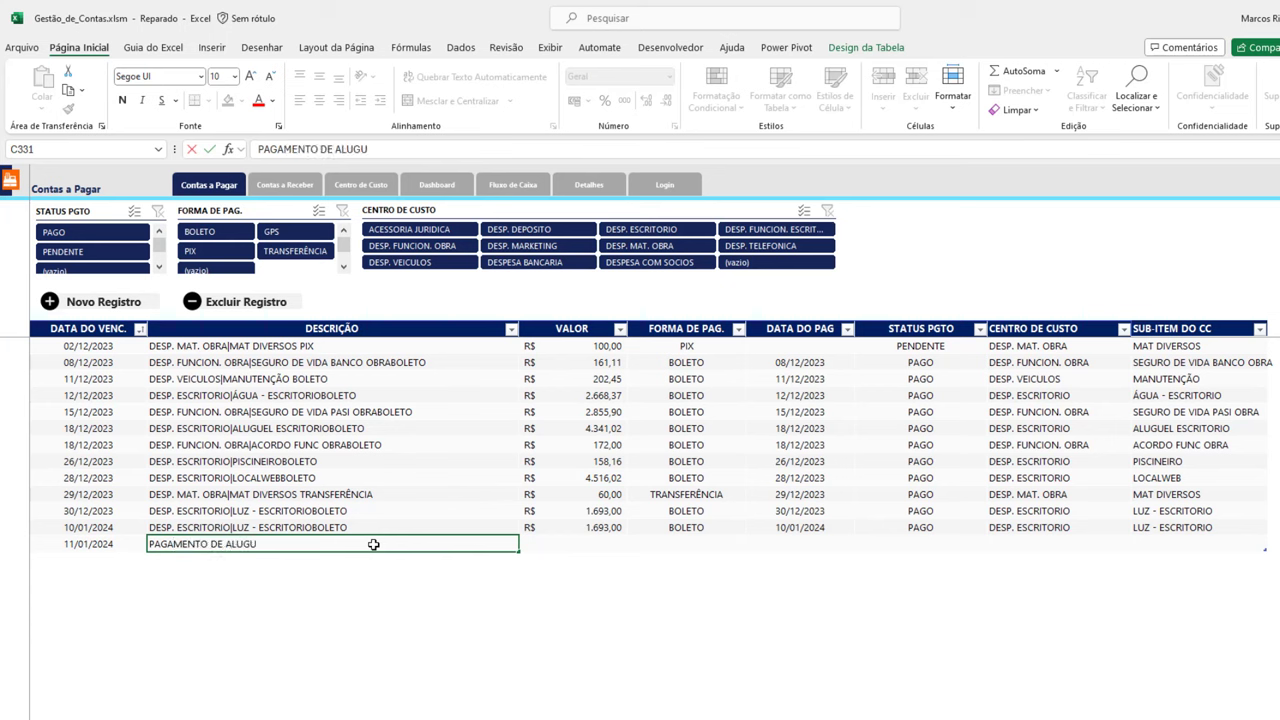
key(Tab)
text(1500)
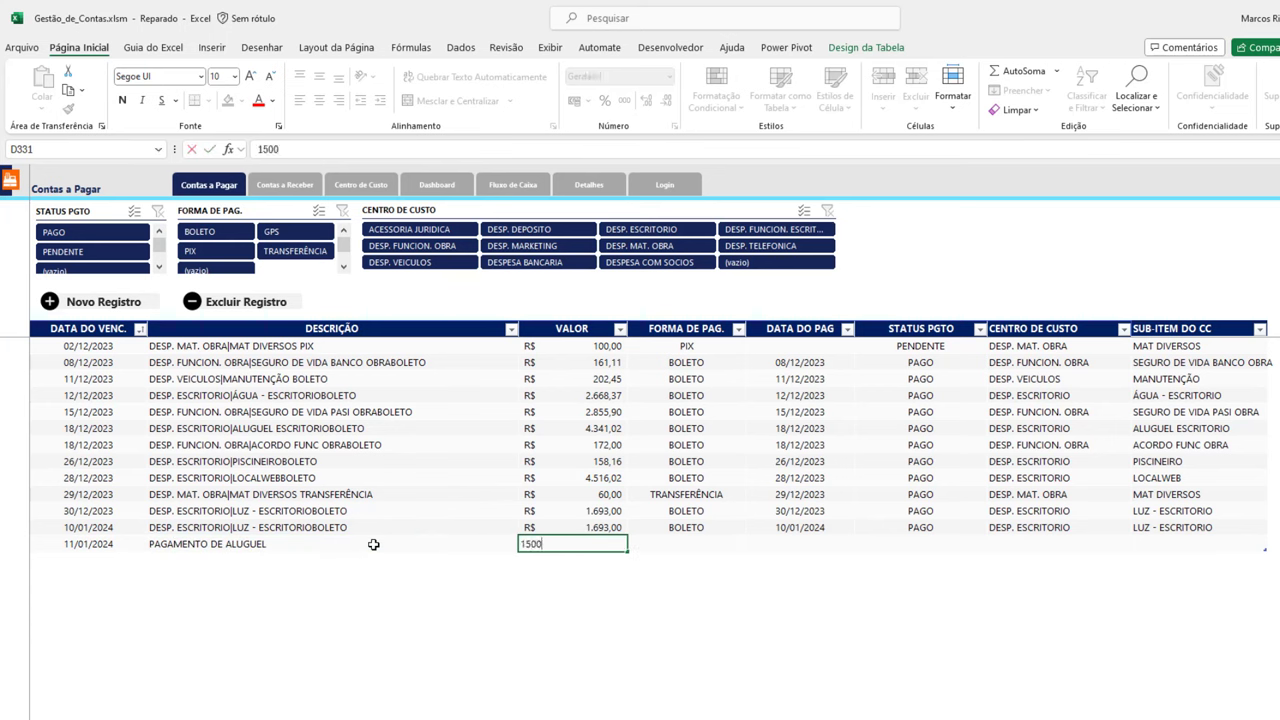
key(Tab)
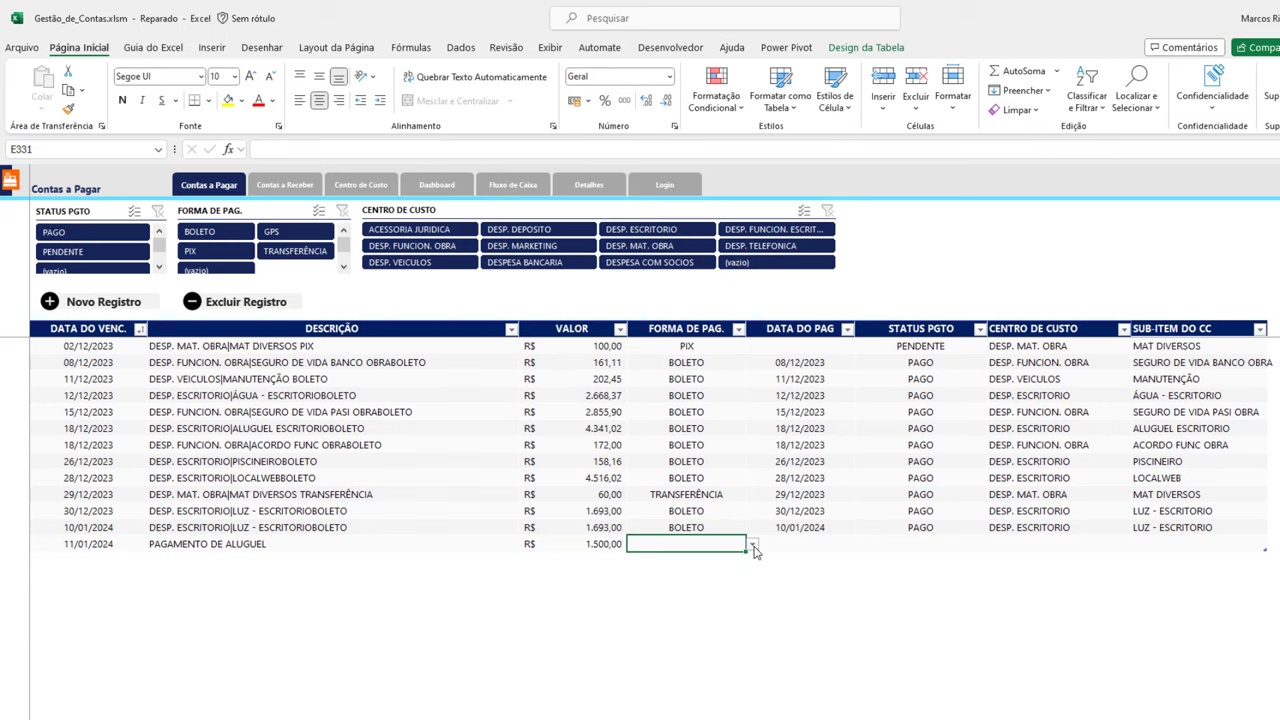
Set payment method PIX, payment date 11/01/2024 and status PAGO.
click(754, 551)
click(740, 585)
key(Tab)
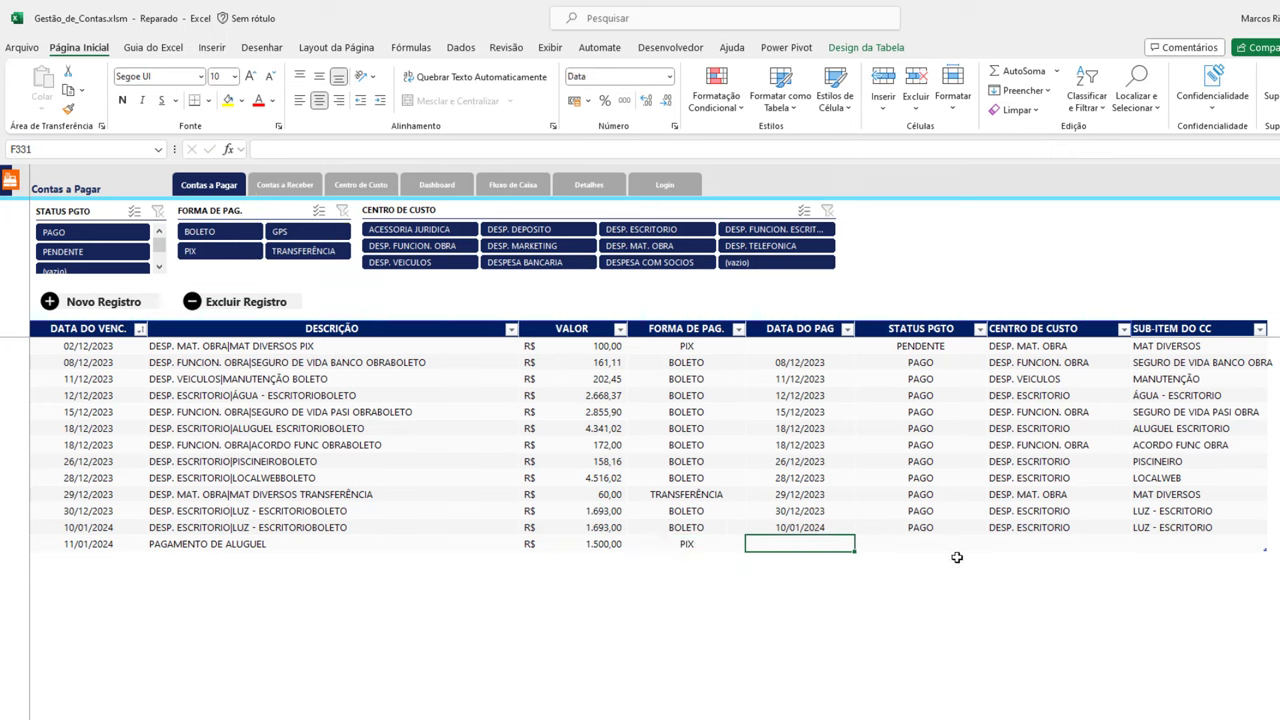
text(11/01/2024)
key(Tab)
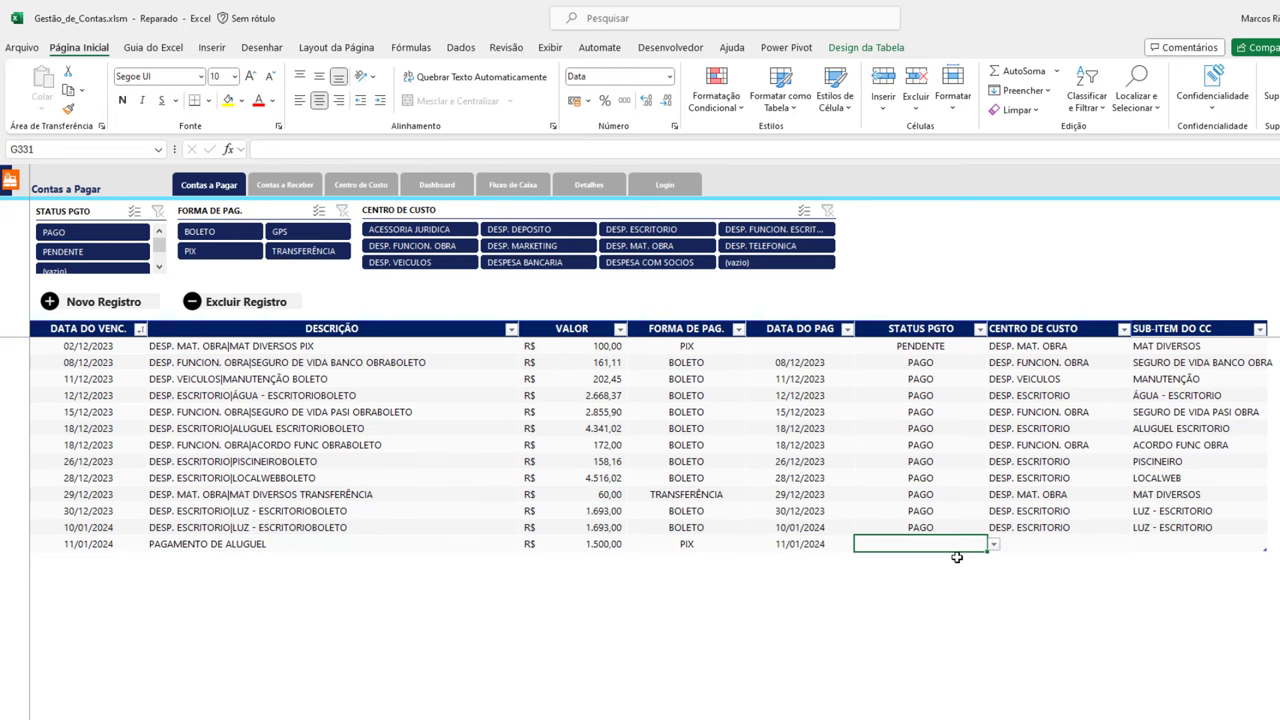
click(993, 545)
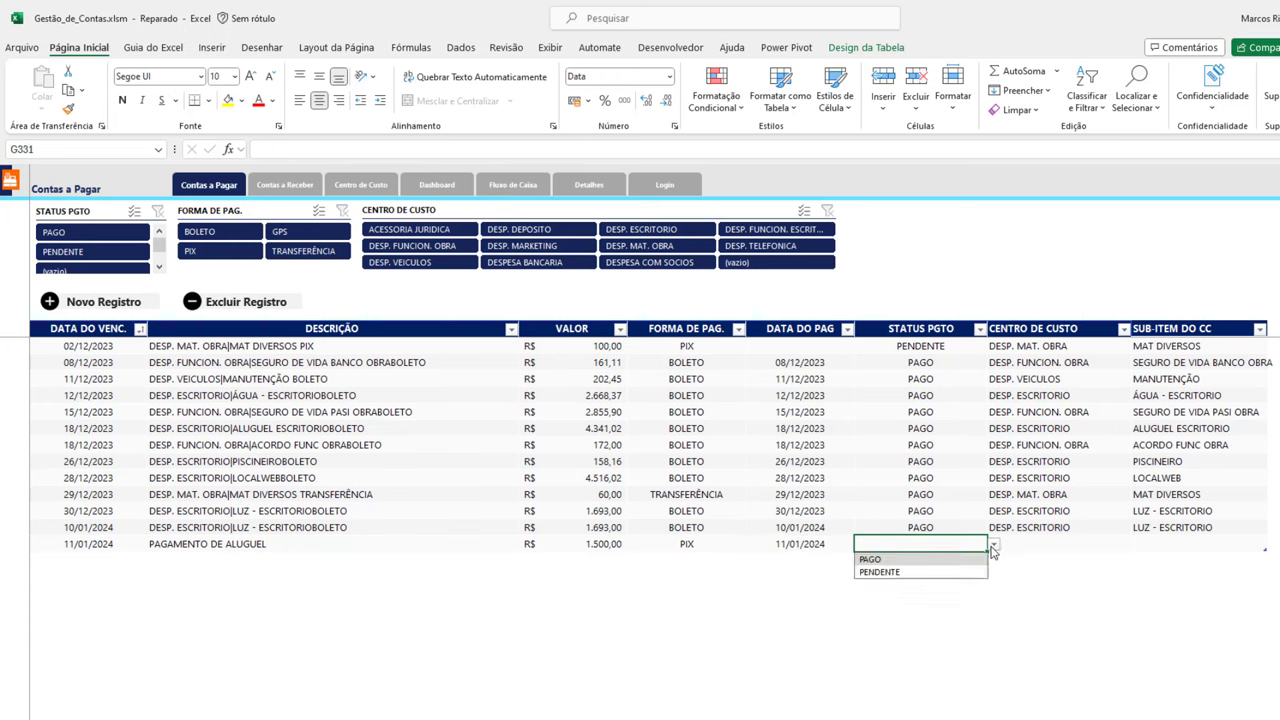
key(Up)
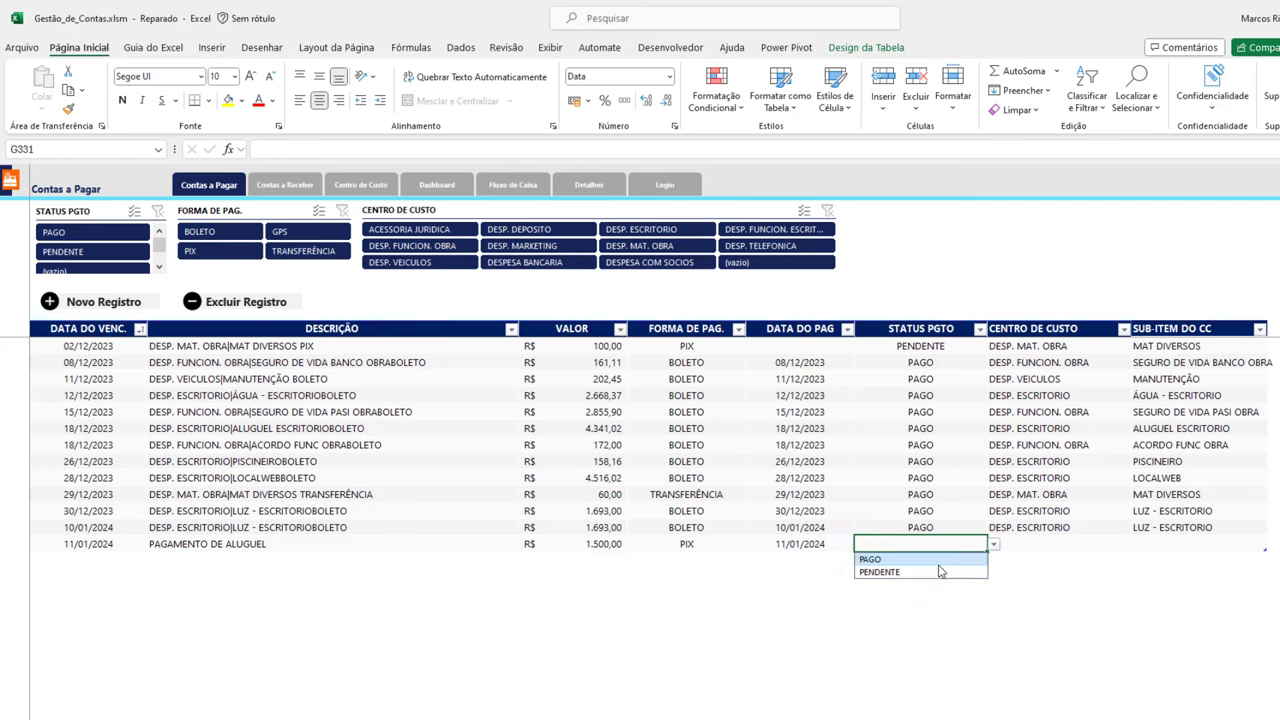
key(Return)
Set the rent row's cost centre to DESP. MARKETING and sub-item to CIA GOOGLE.
key(Tab)
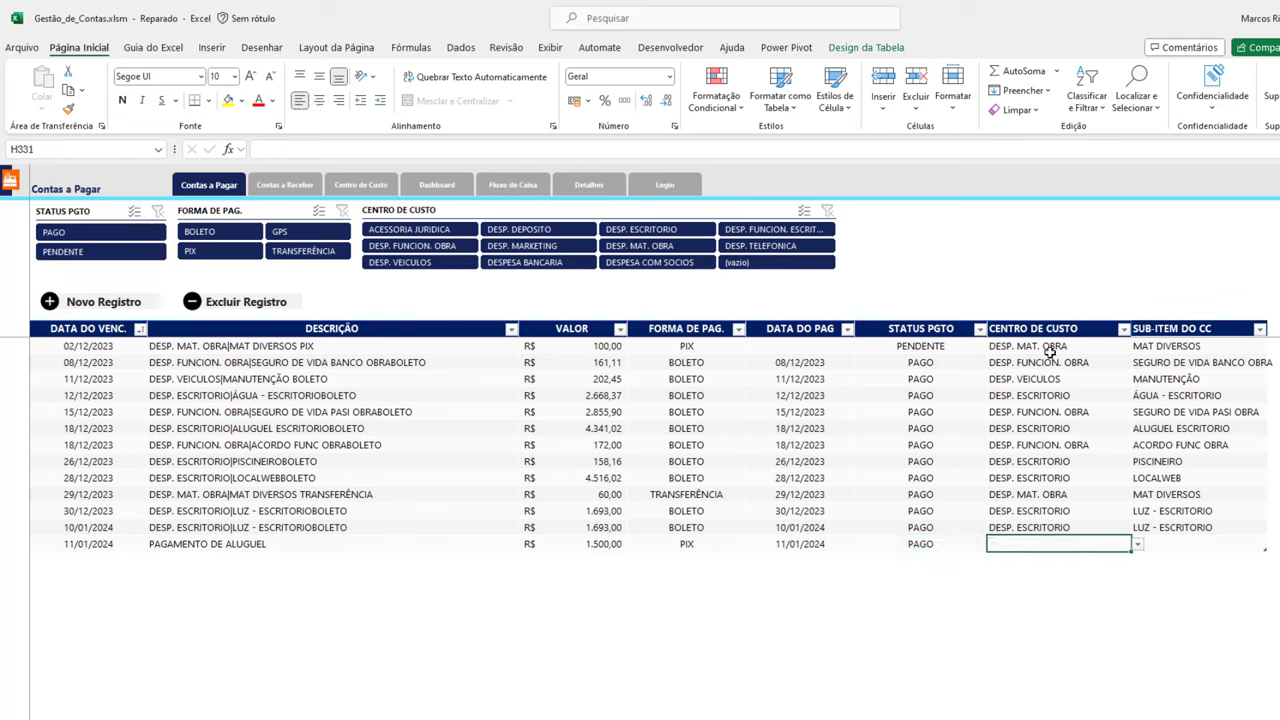
click(1138, 545)
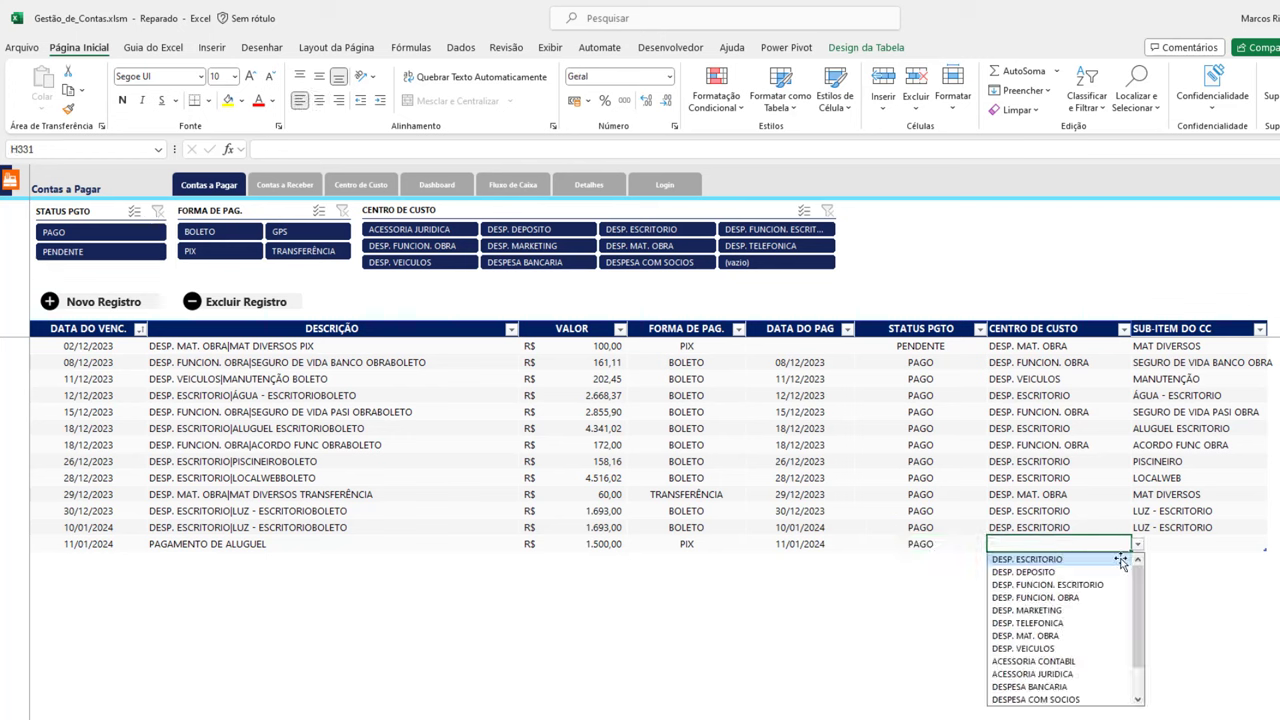
click(1034, 661)
click(1202, 549)
click(1273, 544)
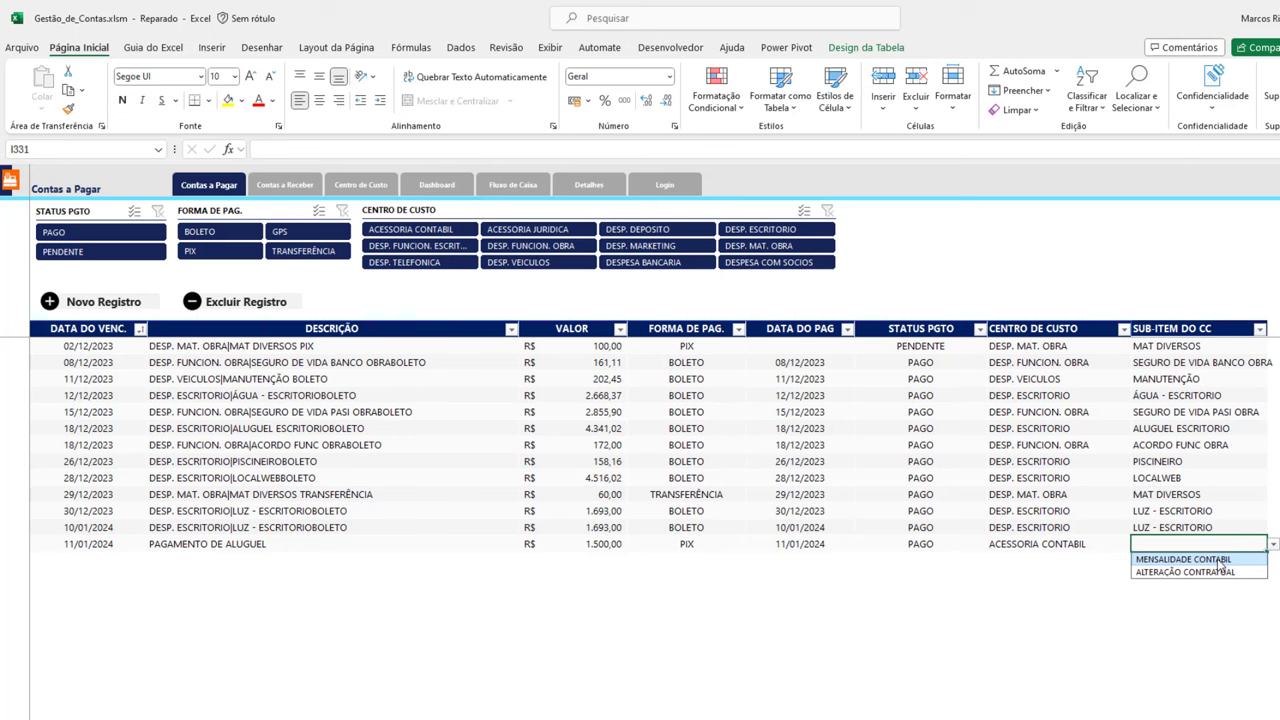
click(1065, 546)
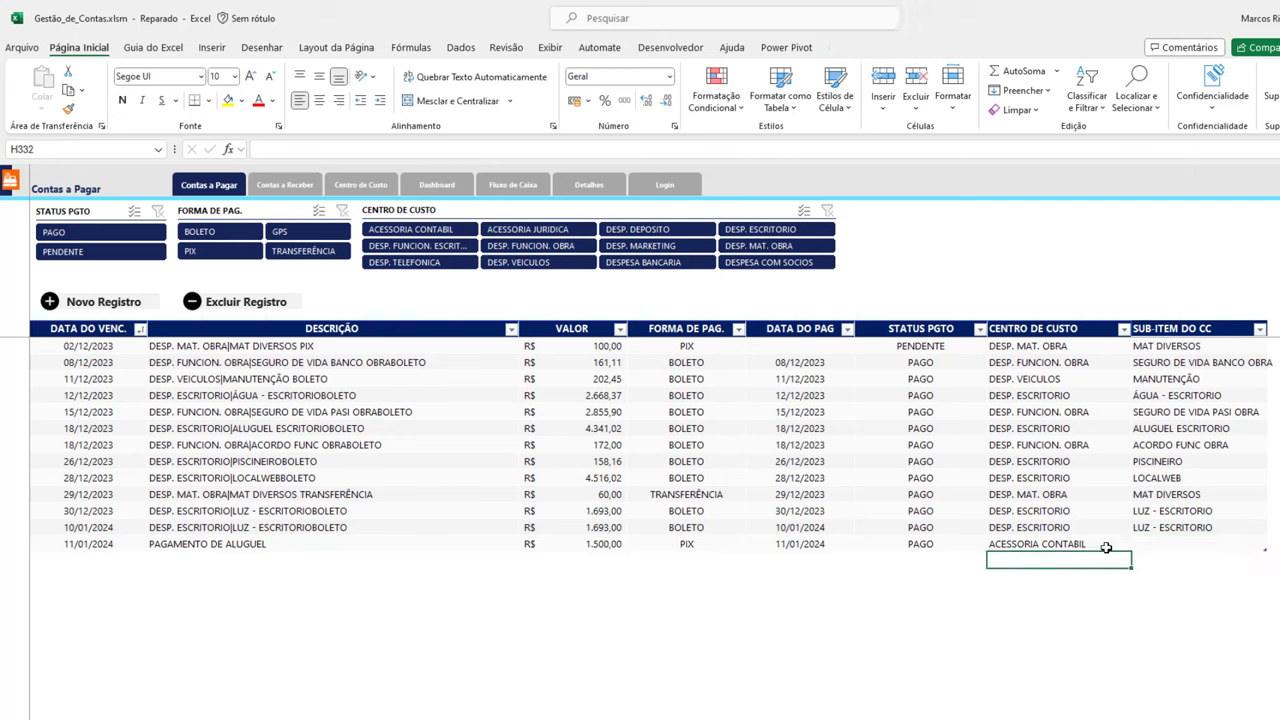
click(1138, 544)
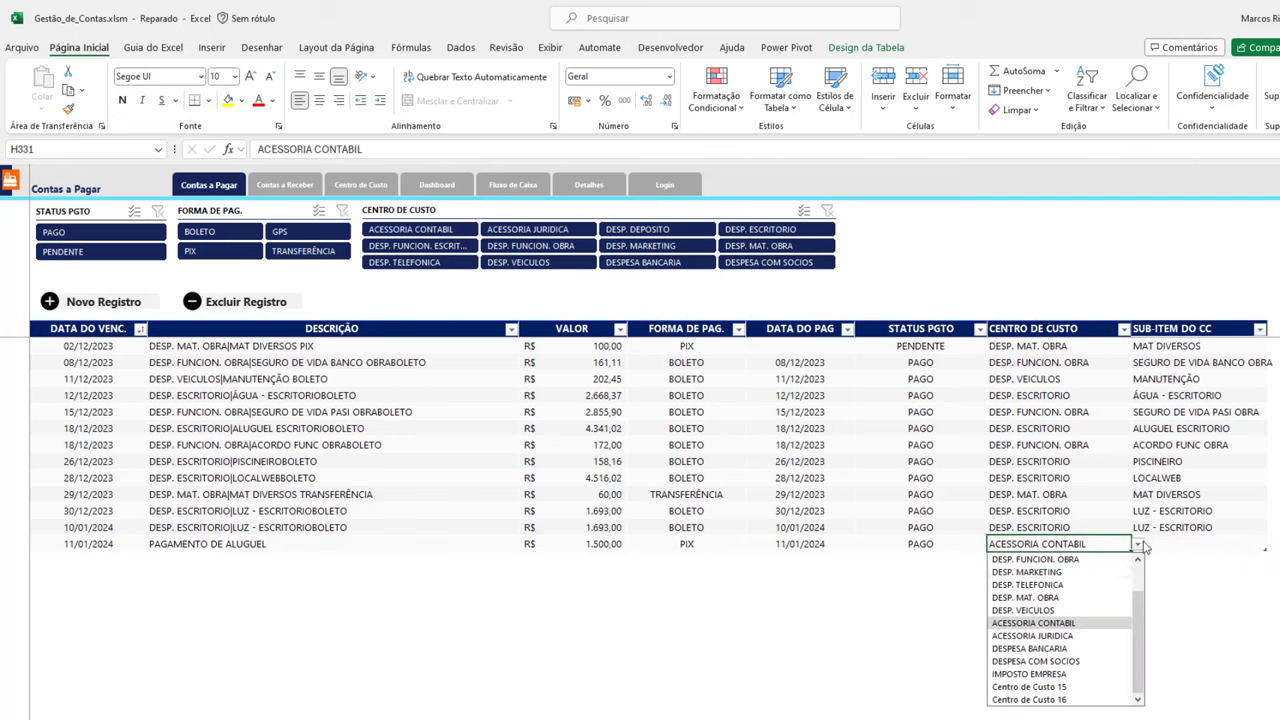
click(1030, 566)
click(1263, 544)
click(1273, 544)
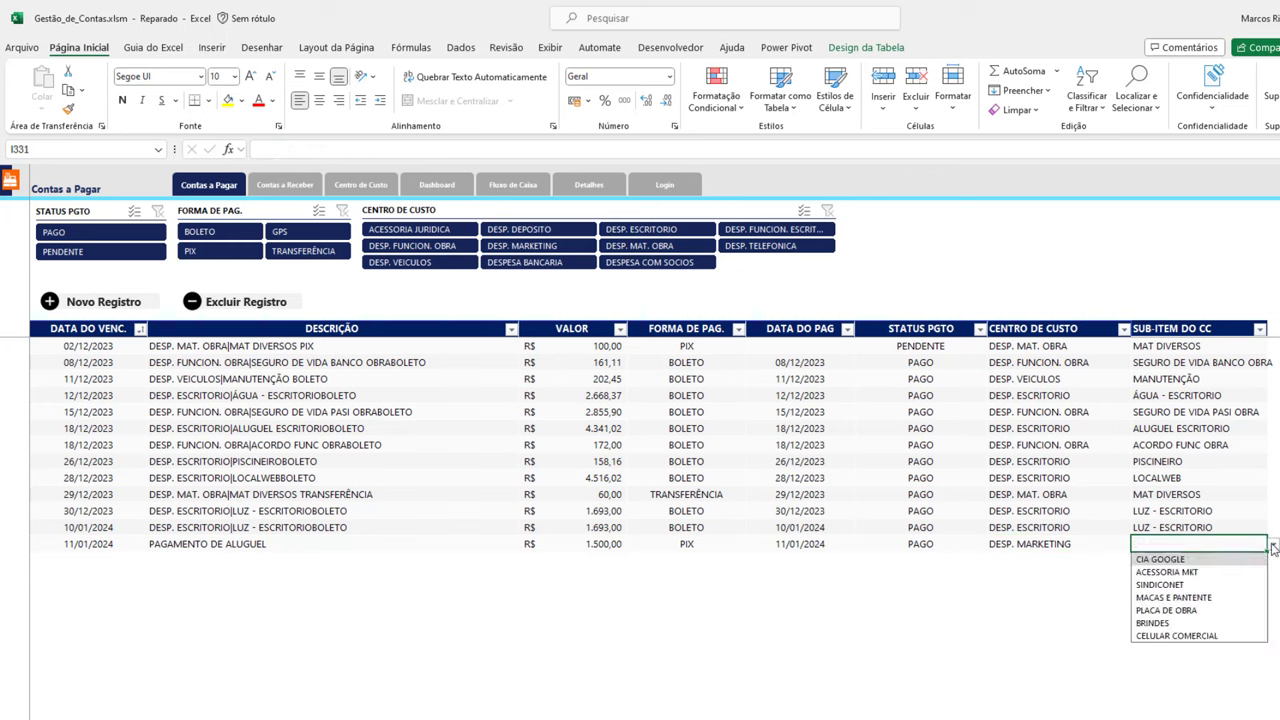
click(1193, 559)
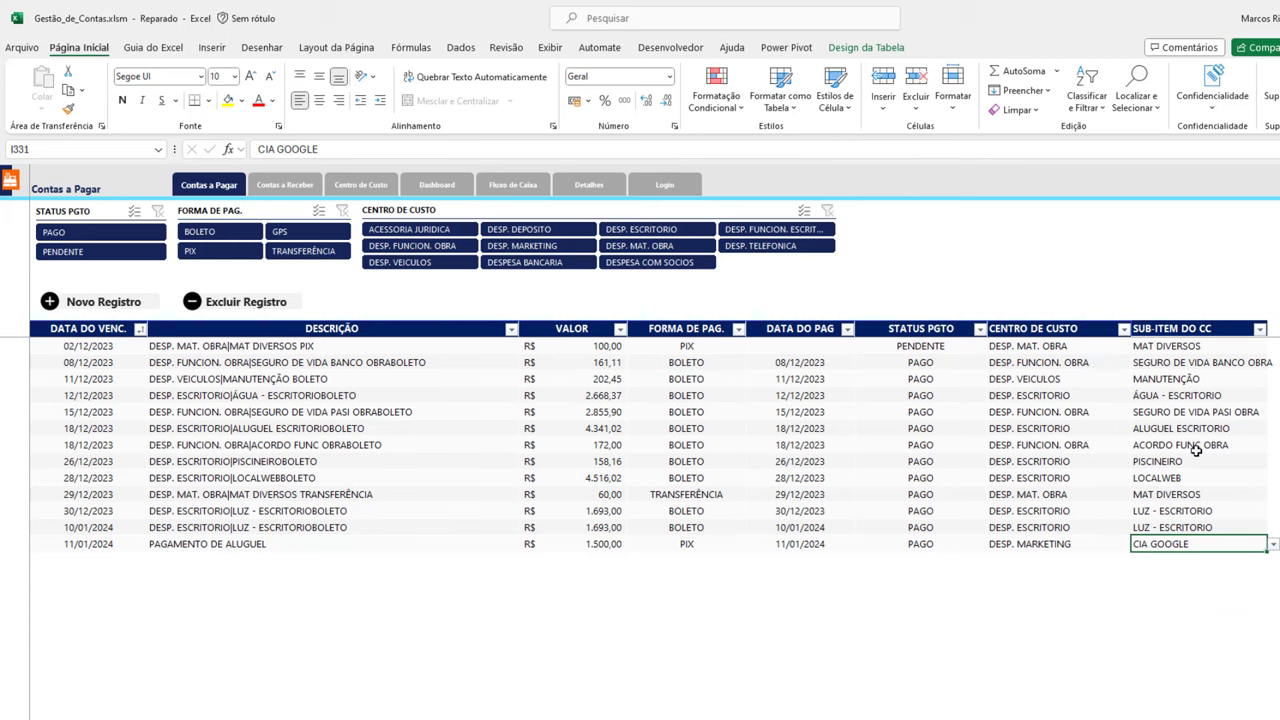
Delete the PAGAMENTO DE ALUGUEL test record with Excluir Registro.
click(240, 545)
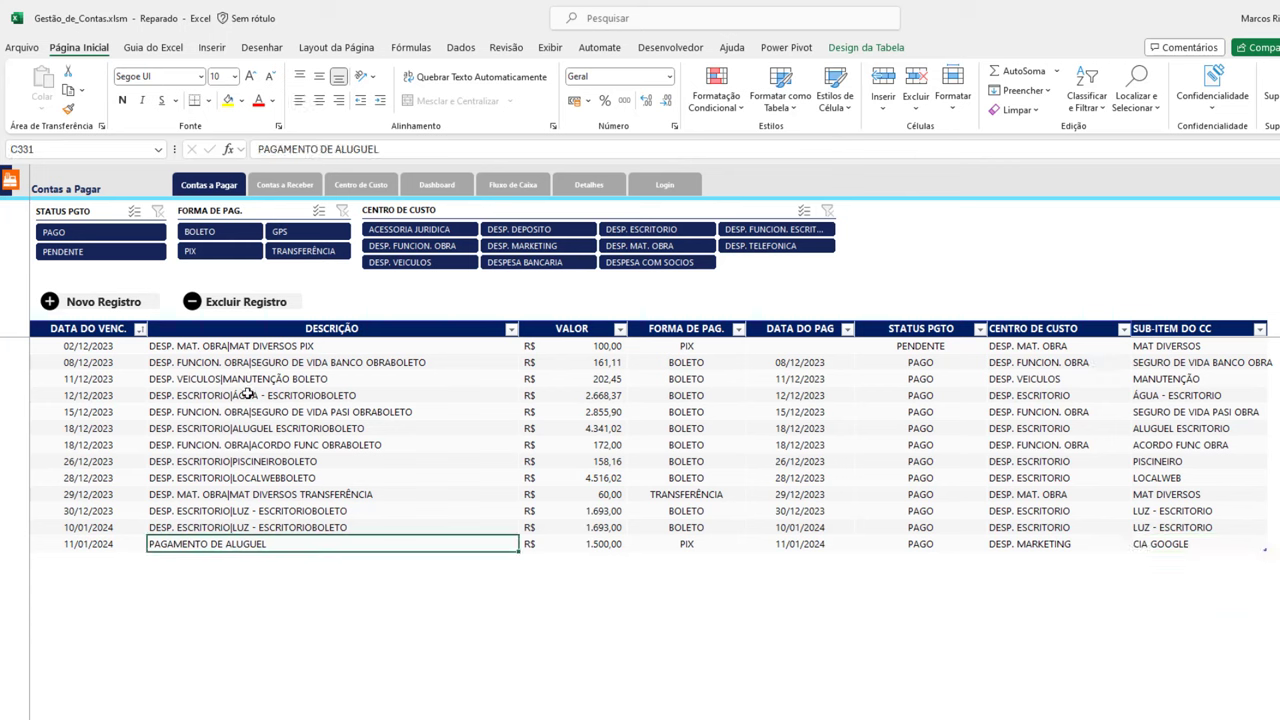
click(225, 309)
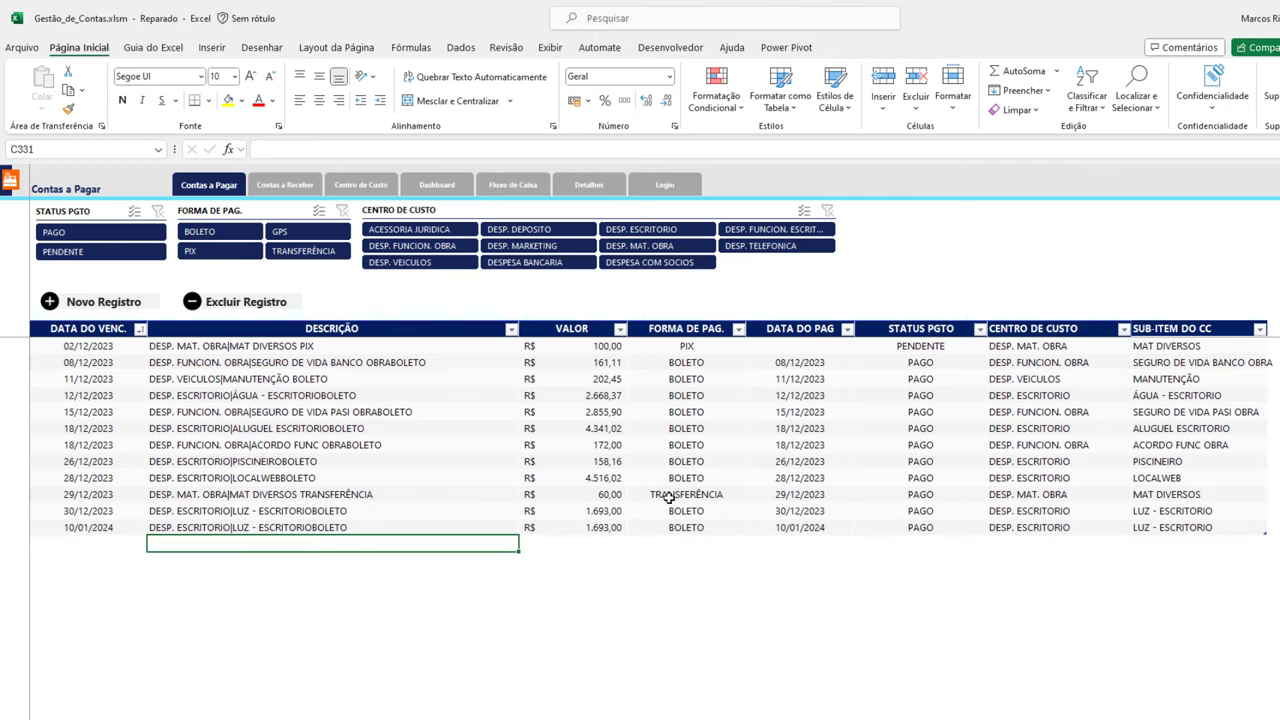
click(382, 462)
click(110, 238)
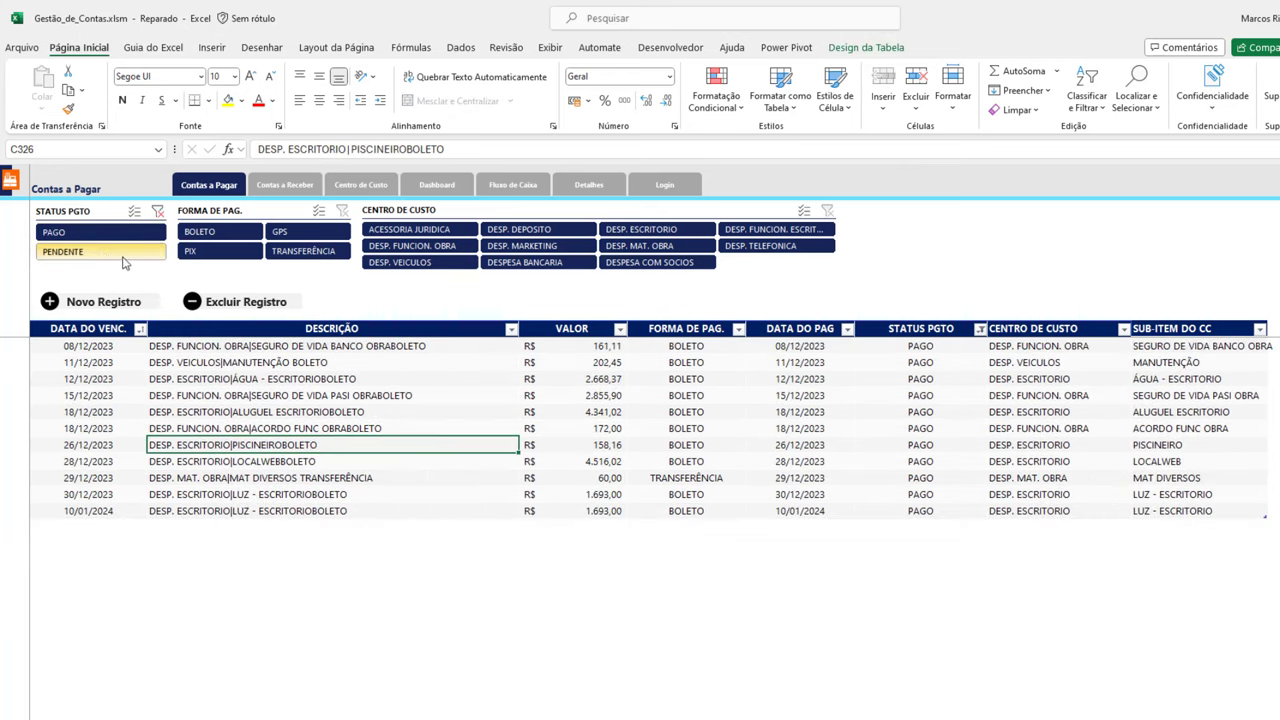
click(106, 256)
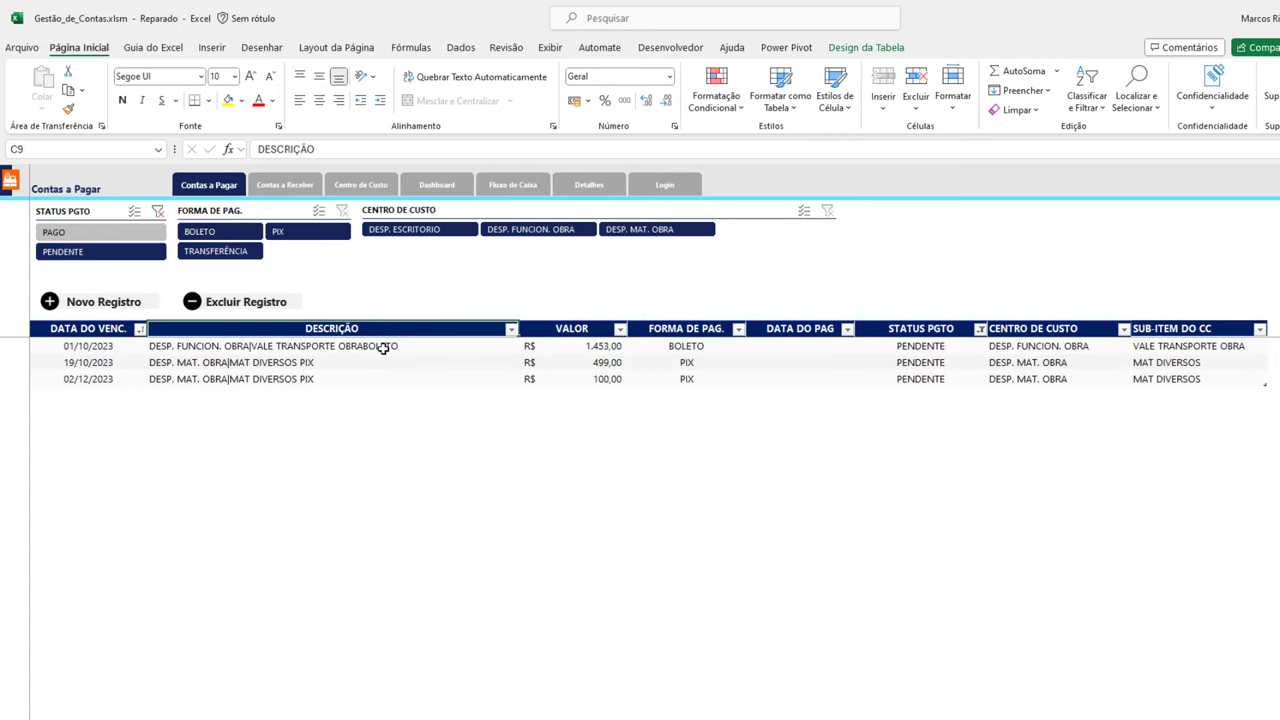
drag(383, 347, 405, 368)
click(991, 362)
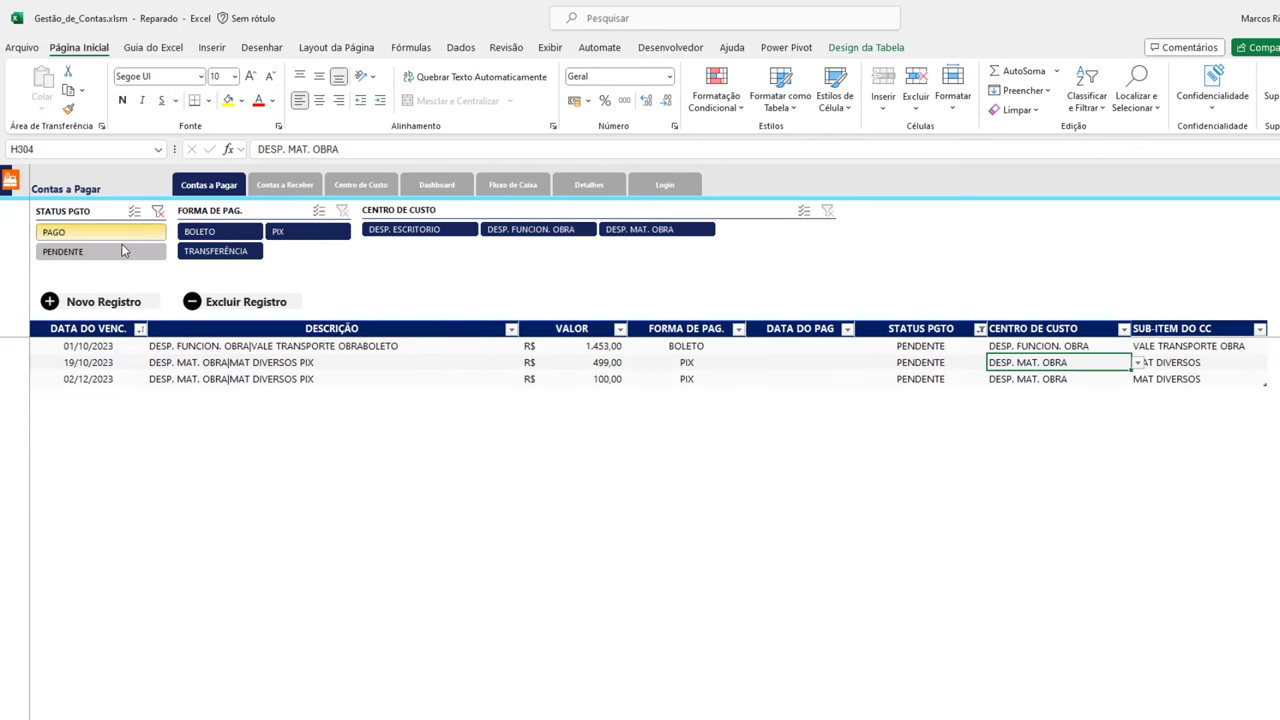
click(110, 232)
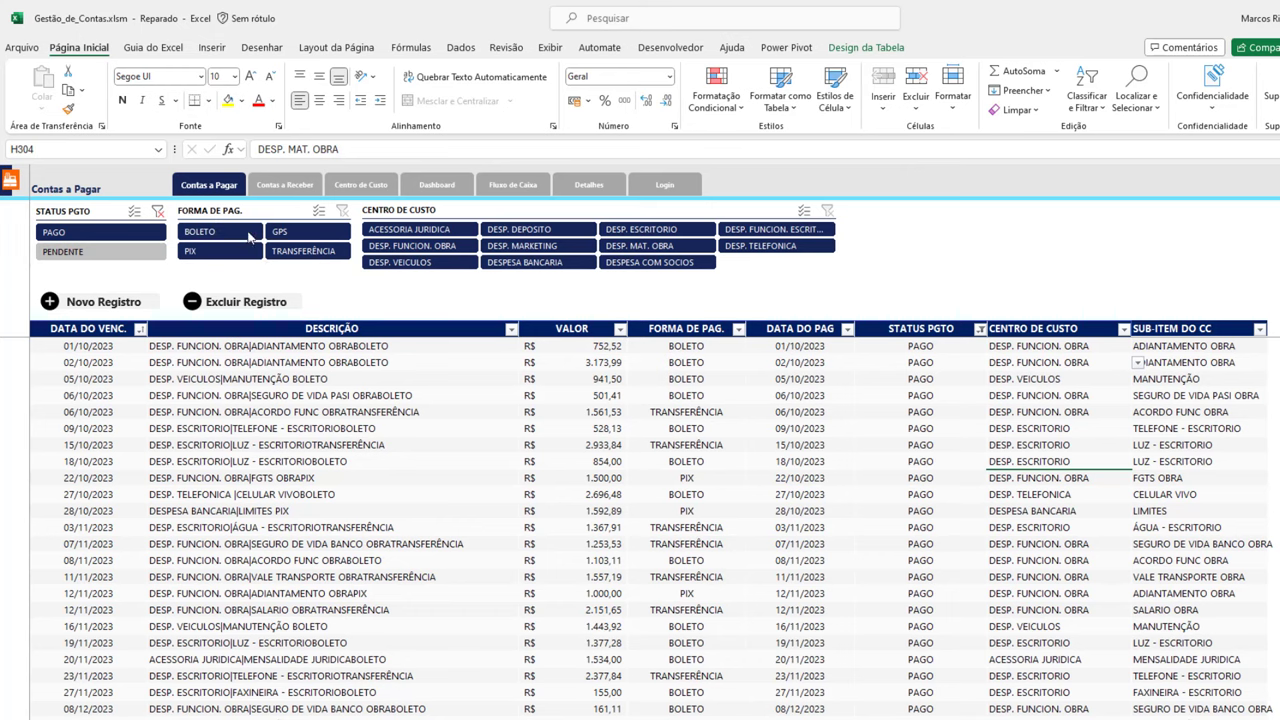
click(249, 236)
click(303, 251)
click(205, 251)
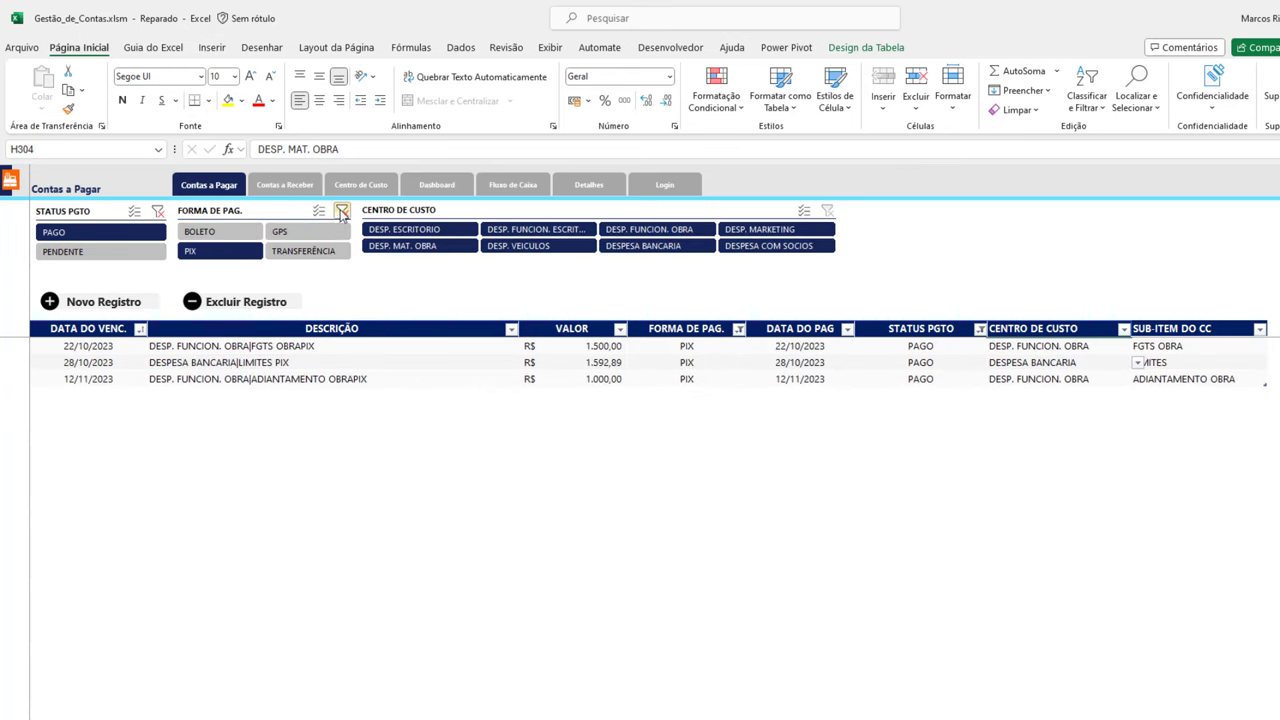
click(342, 212)
click(428, 232)
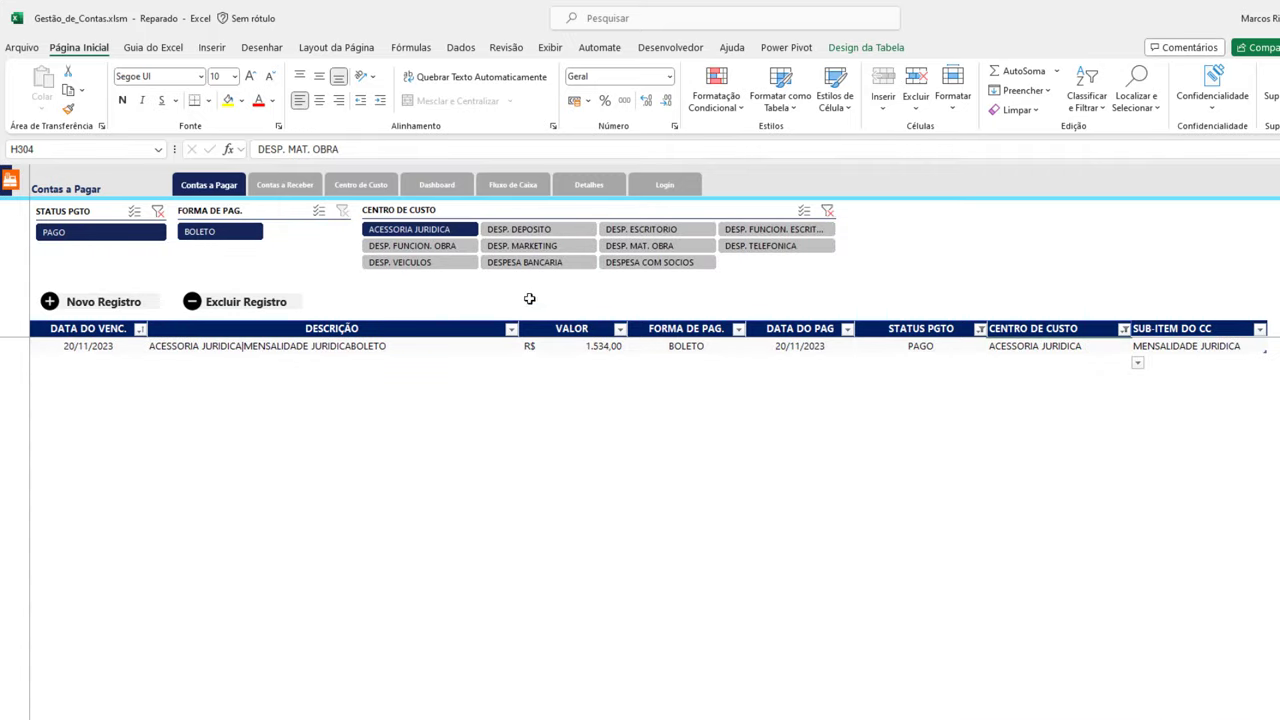
click(440, 328)
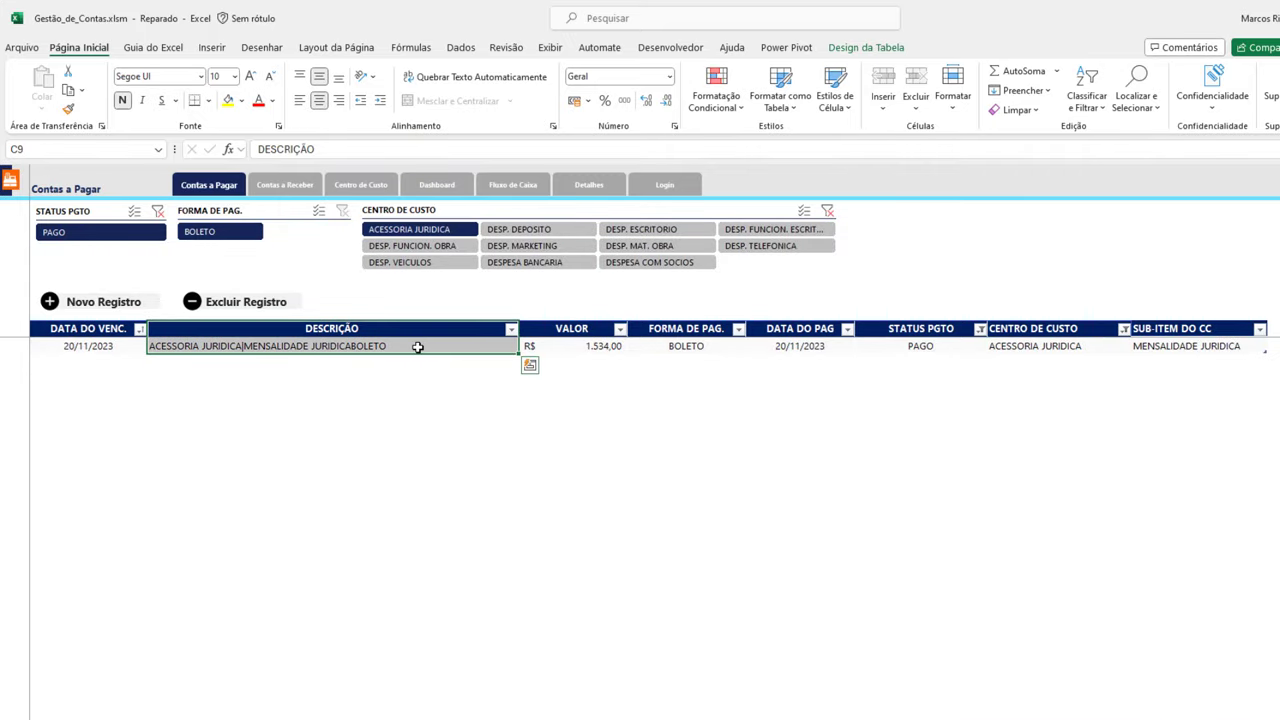
click(420, 346)
click(517, 246)
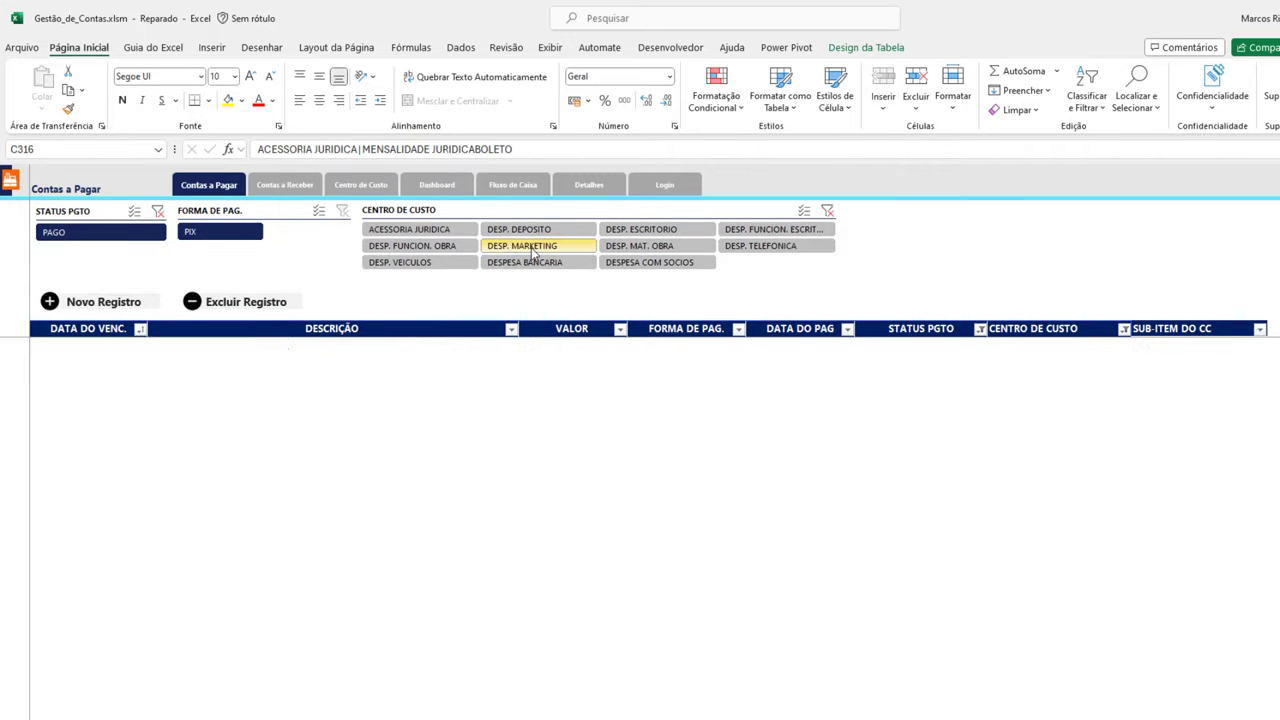
click(827, 211)
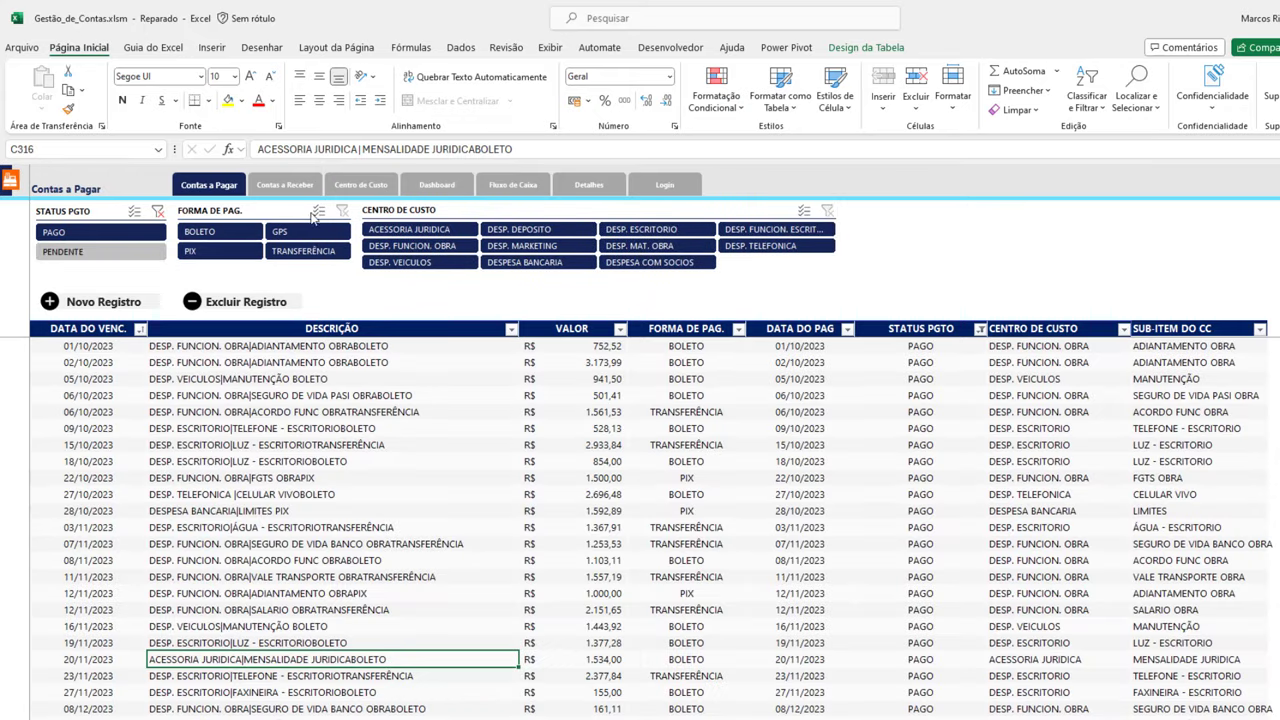
click(157, 212)
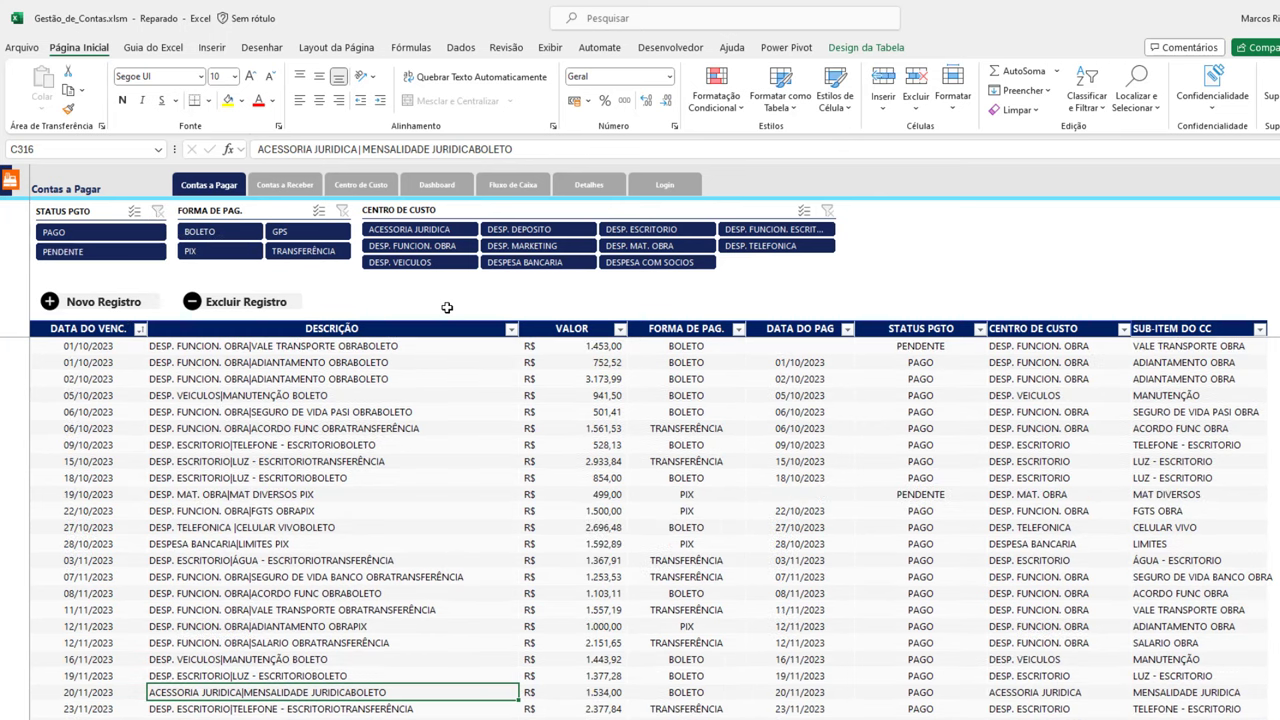
On Contas a Receber, scroll to the table's end and add a new blank record.
click(281, 192)
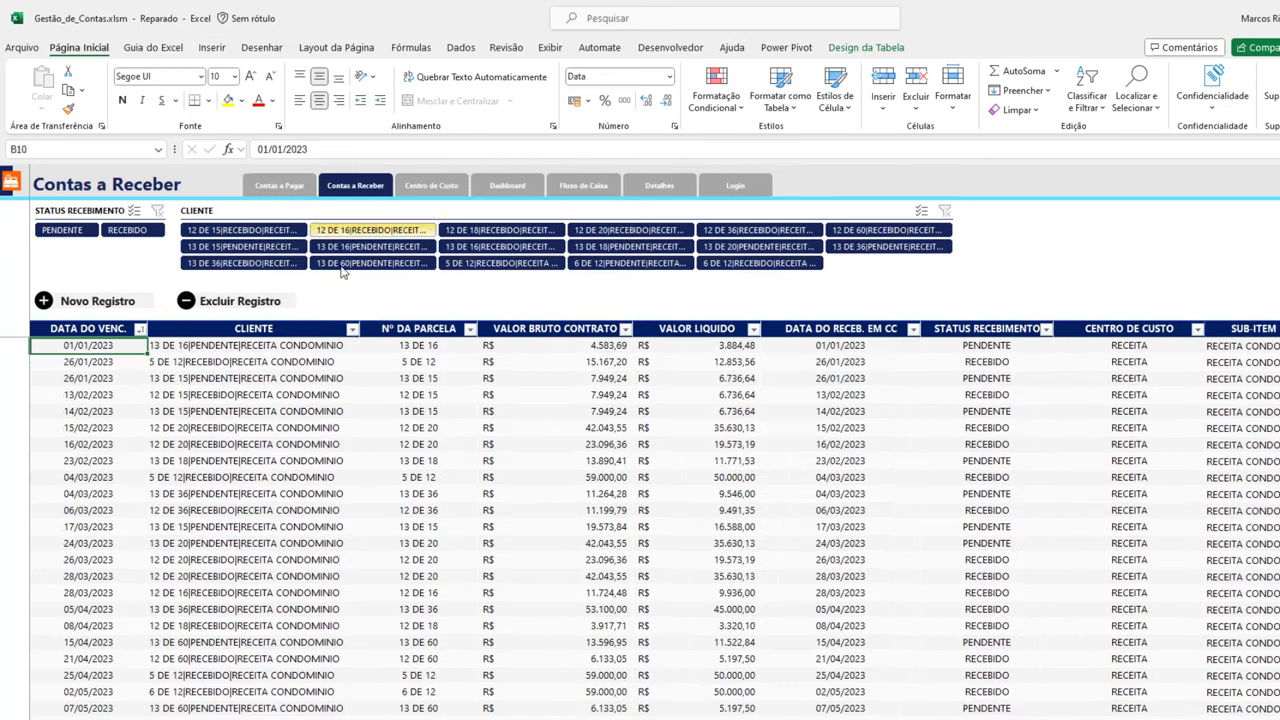
click(300, 380)
scroll(142, 362, down, 10)
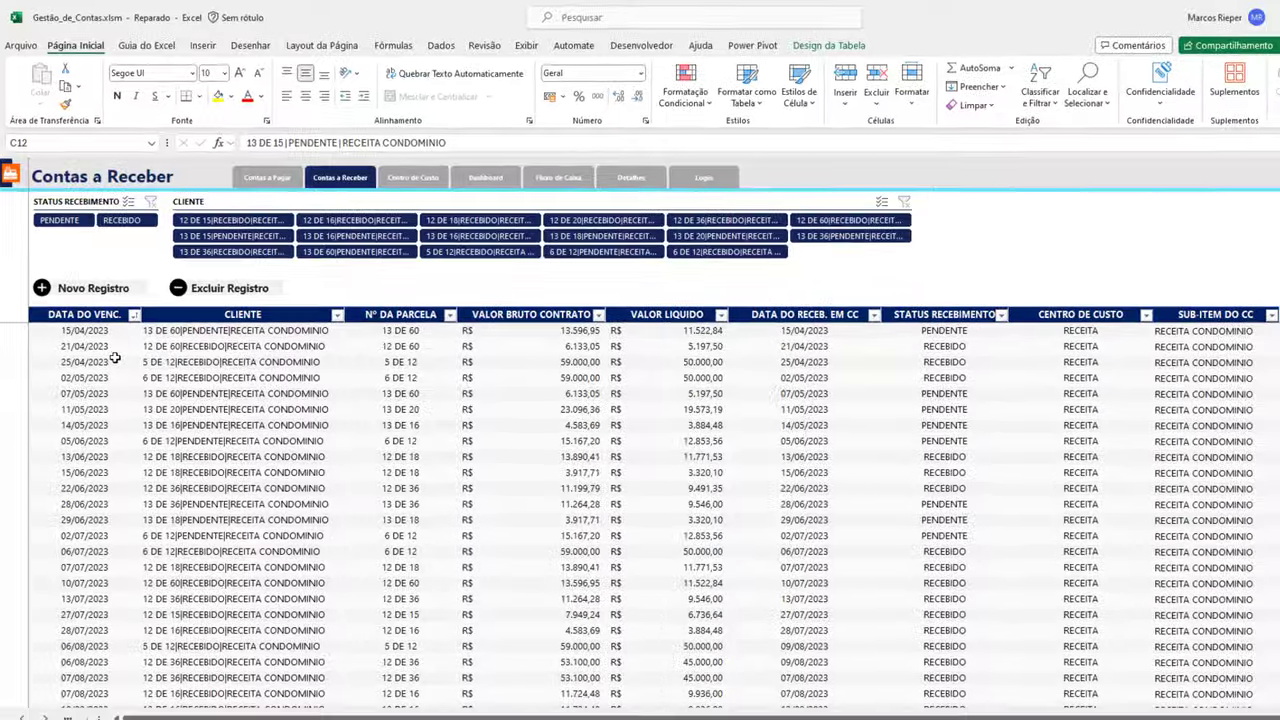
scroll(142, 362, down, 10)
scroll(142, 362, down, 10)
scroll(115, 355, down, 10)
scroll(118, 355, down, 10)
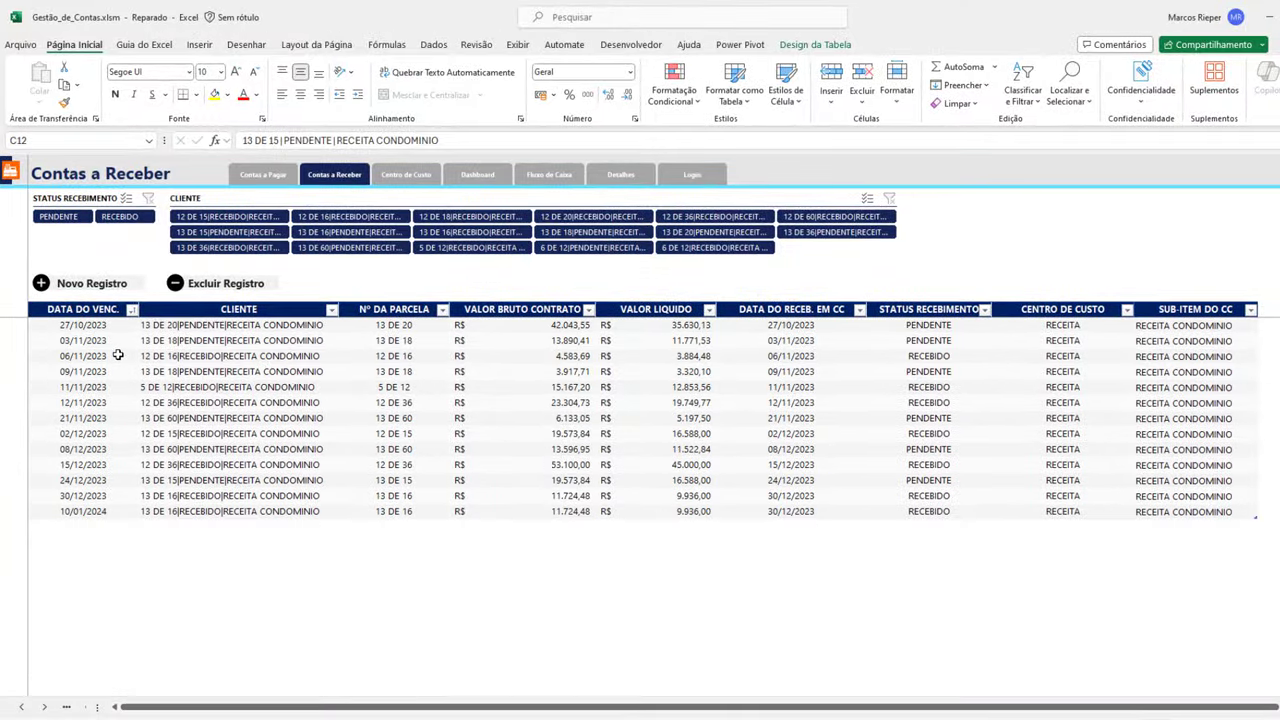
click(90, 283)
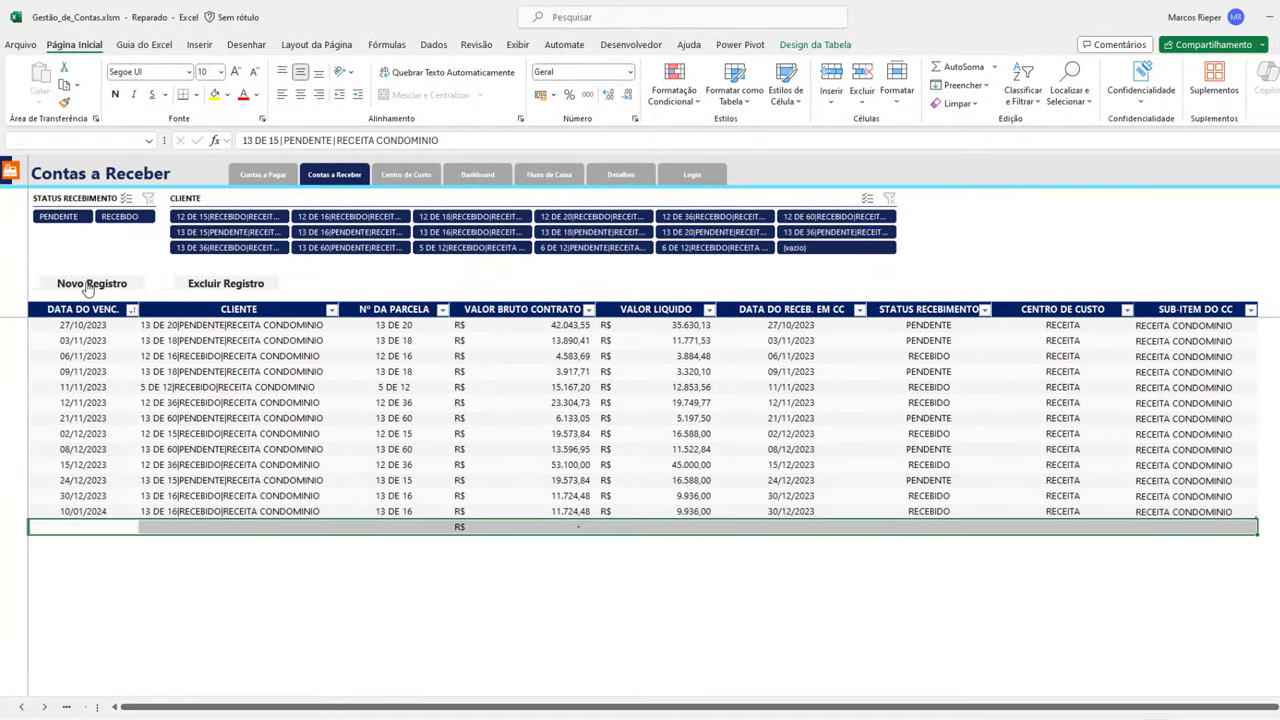
Enter due date 11/01/2024, copy the client from above, and set installment 14 DE 16.
text(11/1)
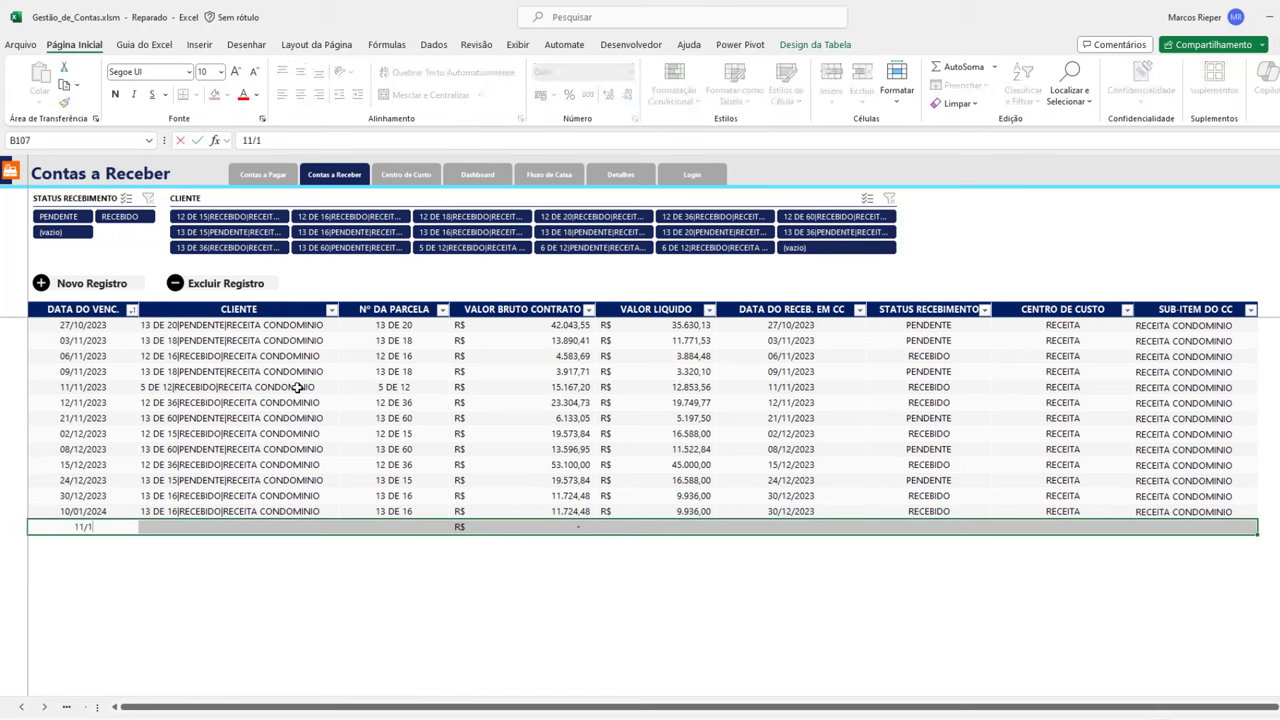
key(Tab)
key(Up)
key(ctrl+c)
key(Down)
key(ctrl+v)
key(Tab)
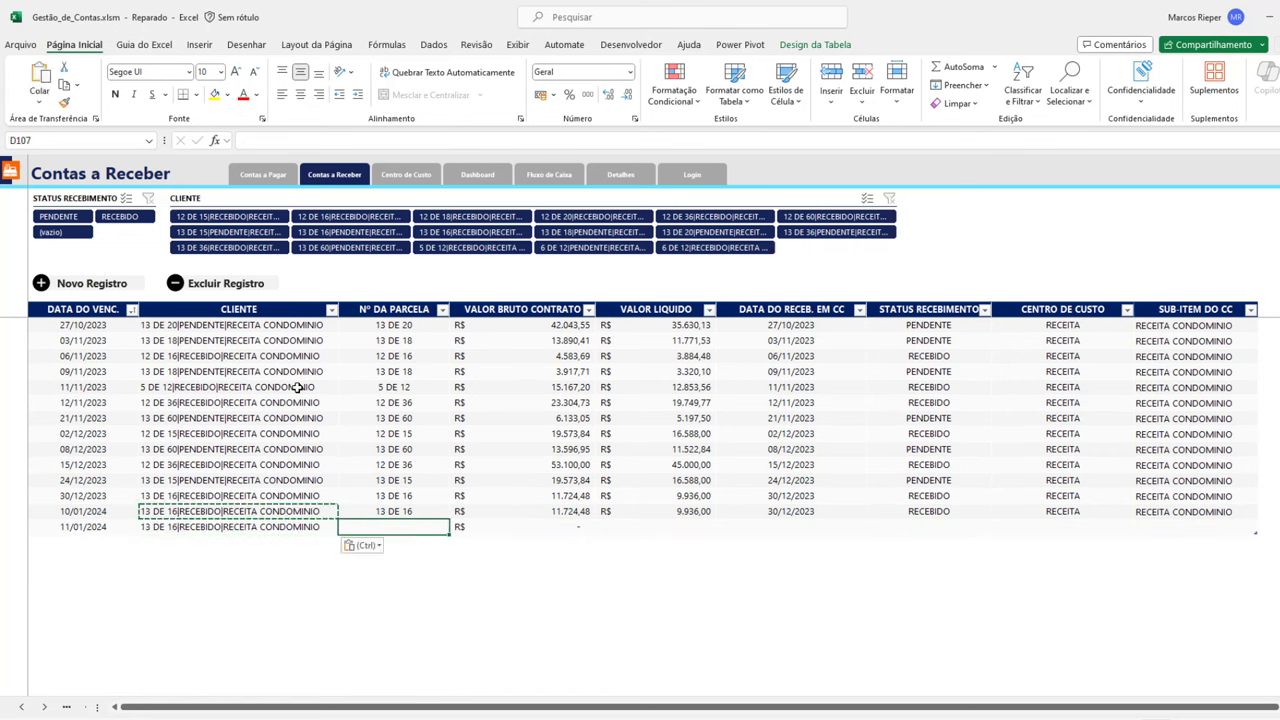
key(Up)
key(ctrl+c)
key(Down)
key(ctrl+v)
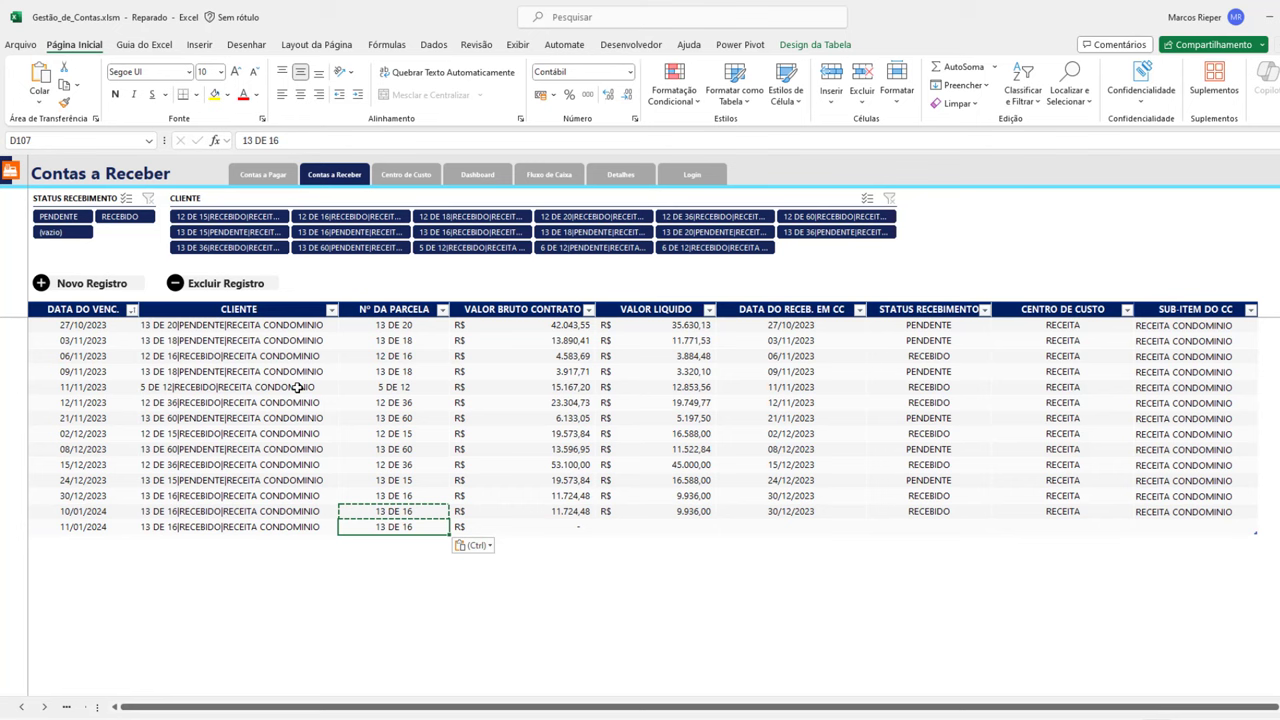
key(Escape)
text(14/)
text(DE)
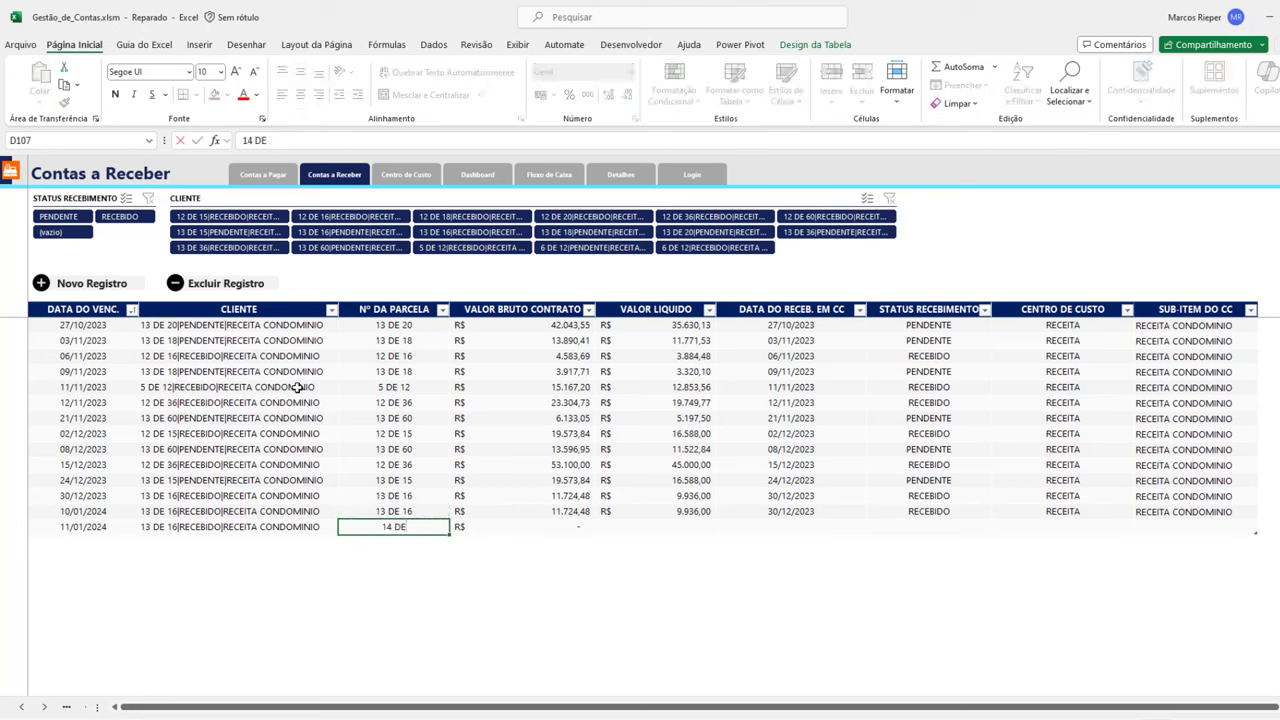
text( 16)
key(Tab)
Enter gross amount 11.724,48, net 9.936,00 and receipt date 11/01/2024.
text(11)
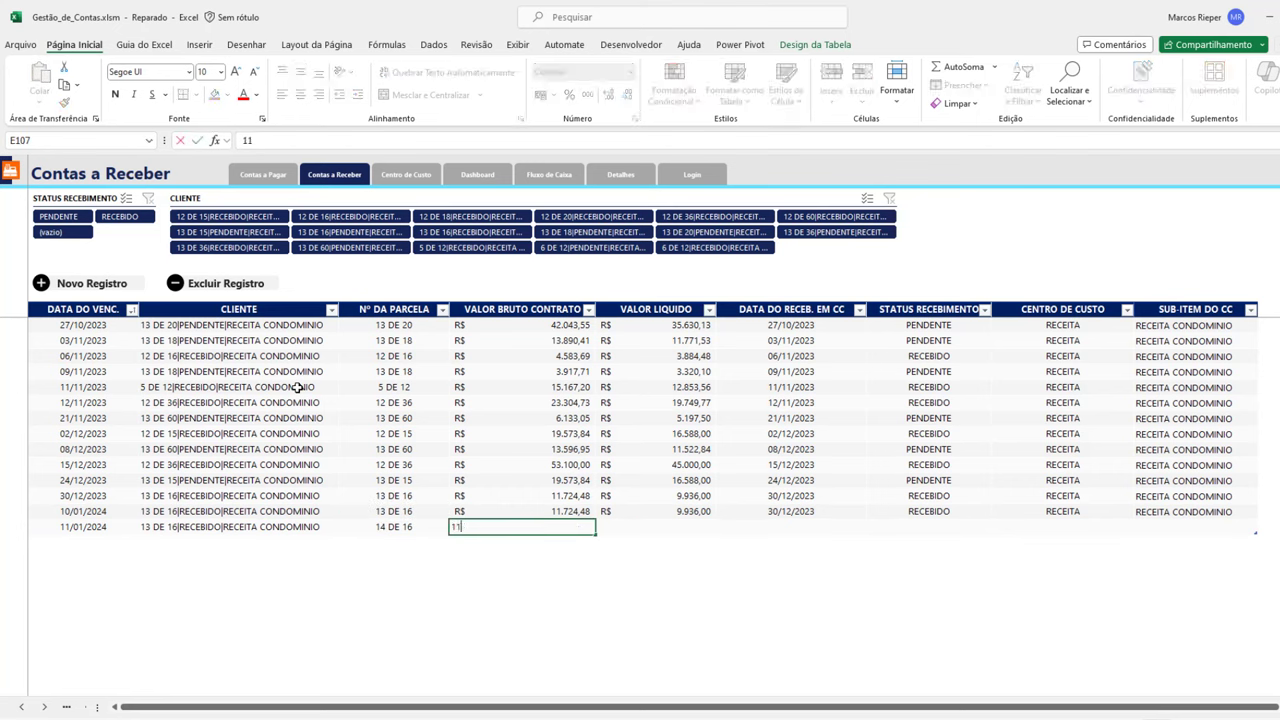
text(.724,48)
key(Tab)
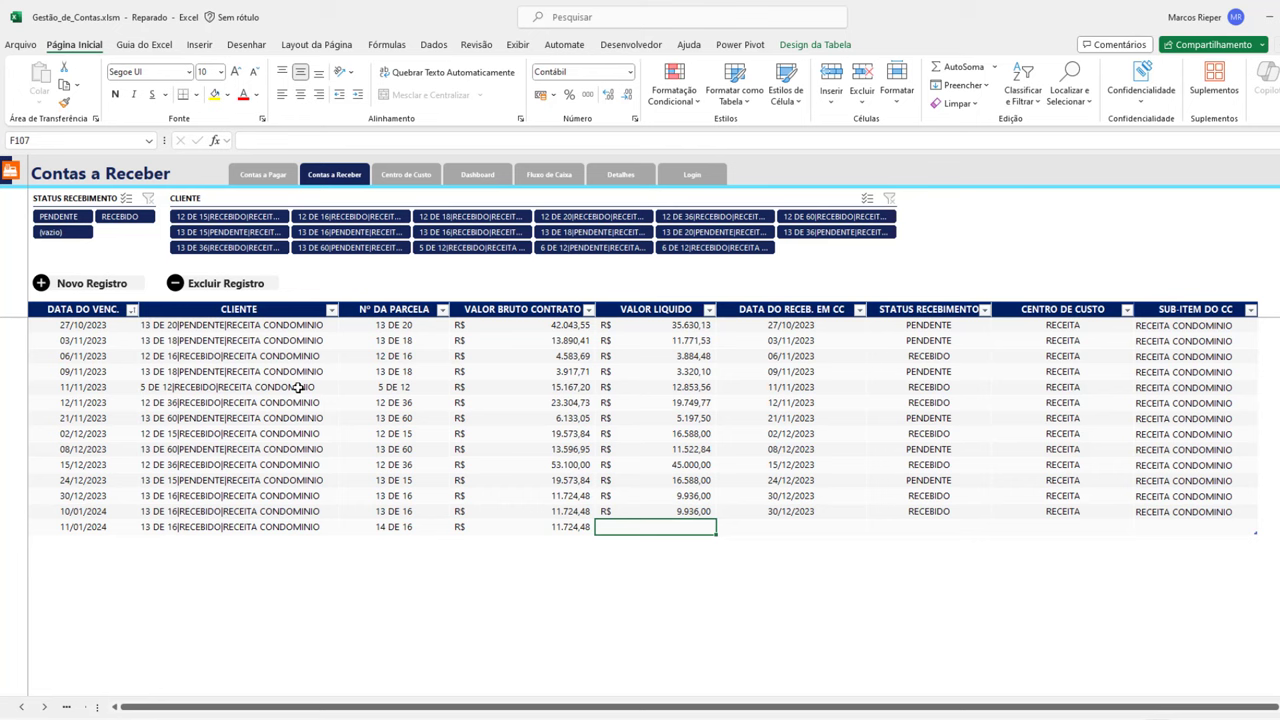
text(9936)
key(Tab)
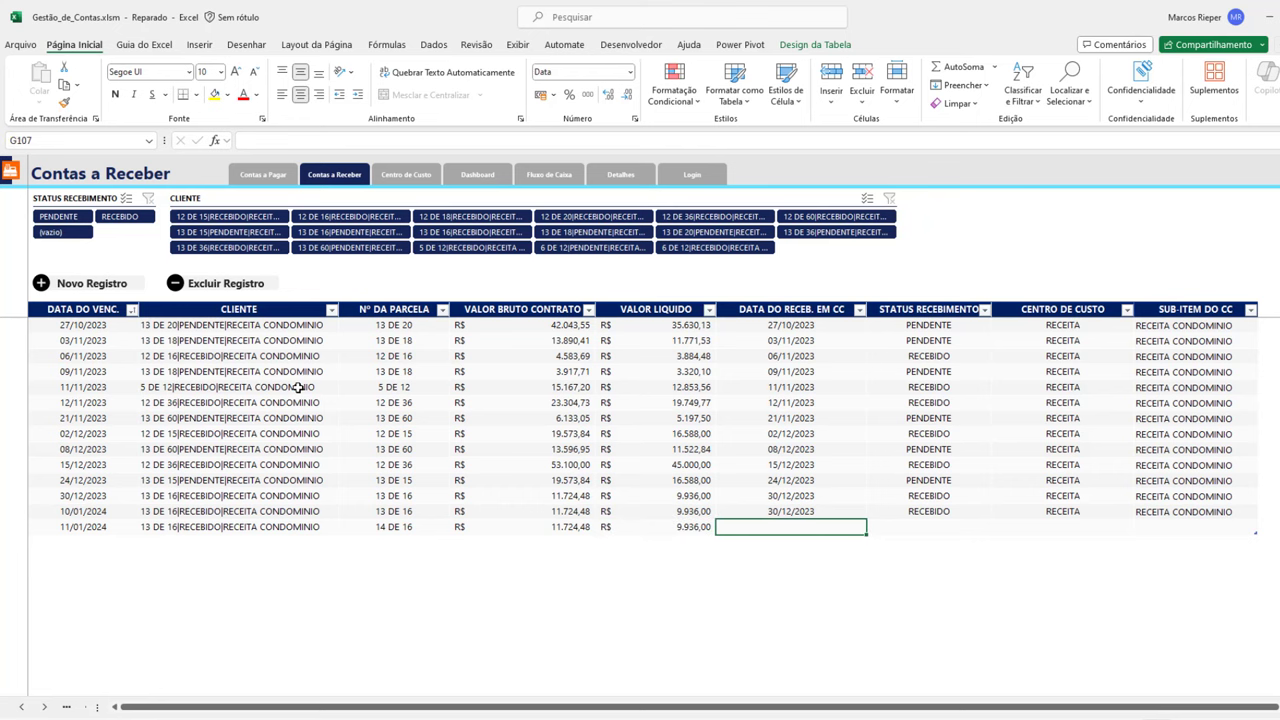
text(11/01/2024)
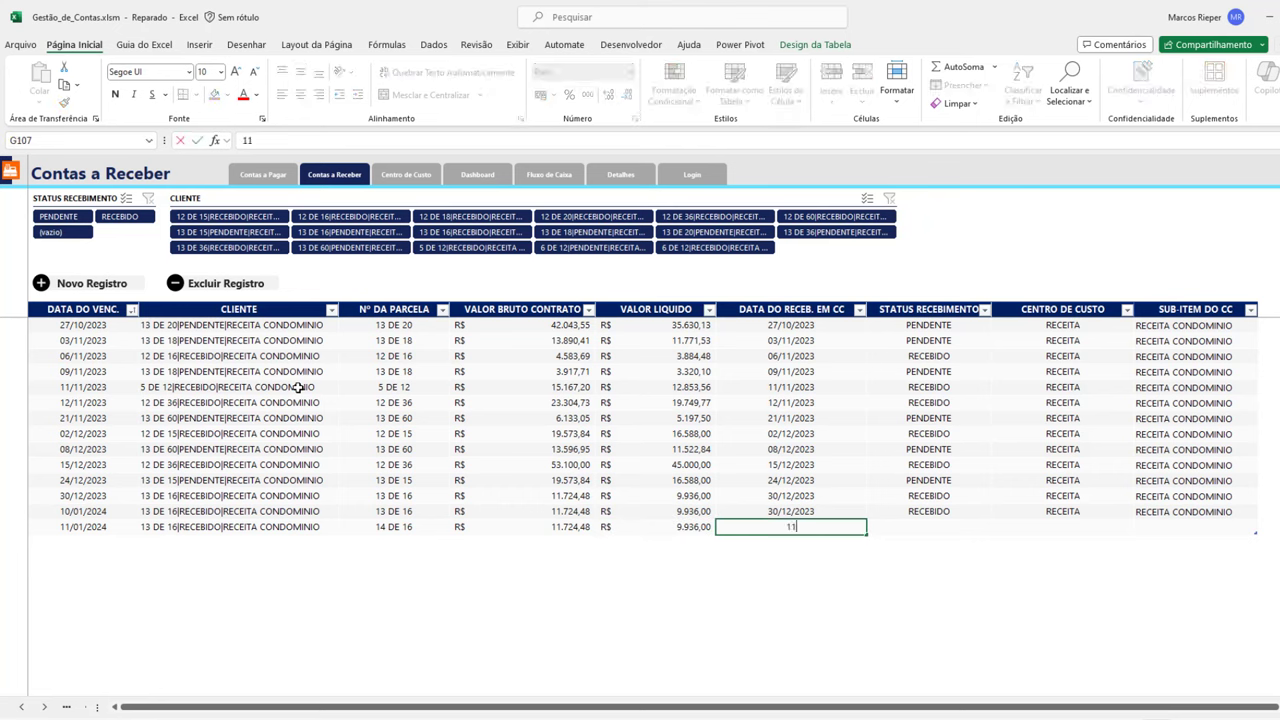
key(Tab)
Choose status PENDENTE, cost centre RECEITA and sub-item RECEITA CONDOMINIO from the dropdowns.
key(alt+Down)
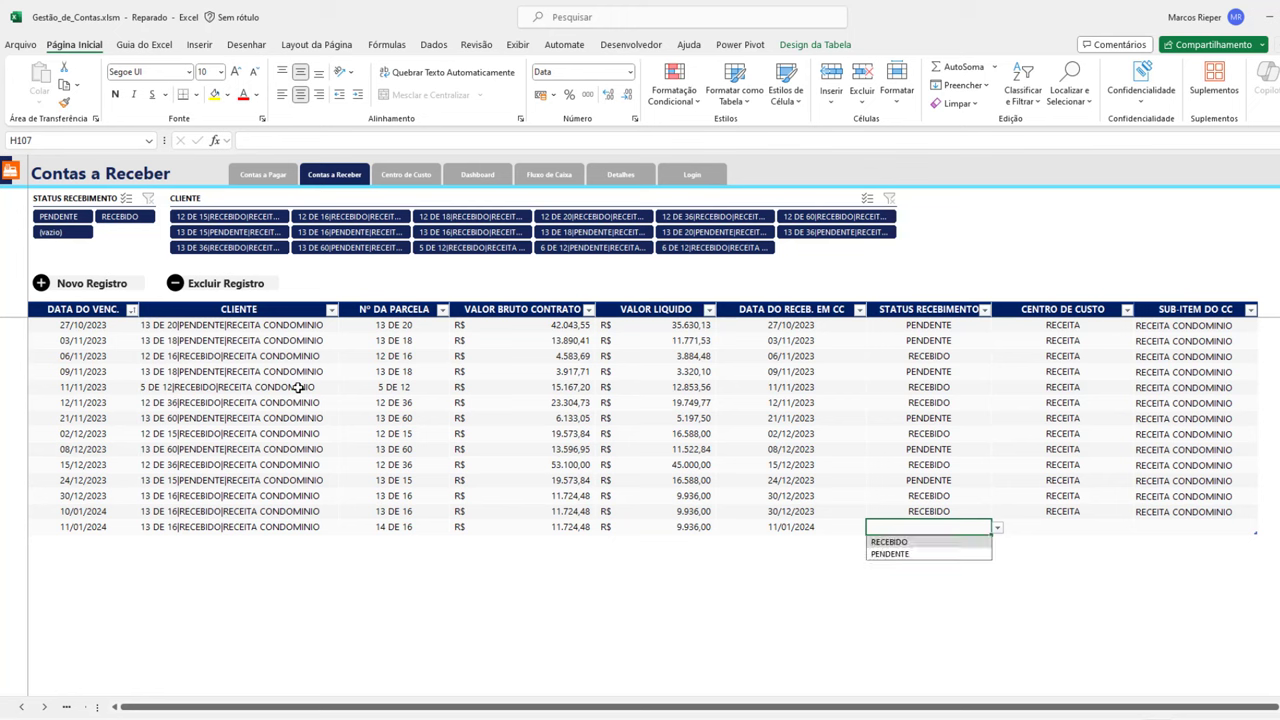
key(Down)
key(Down)
key(Return)
key(Tab)
key(alt+Down)
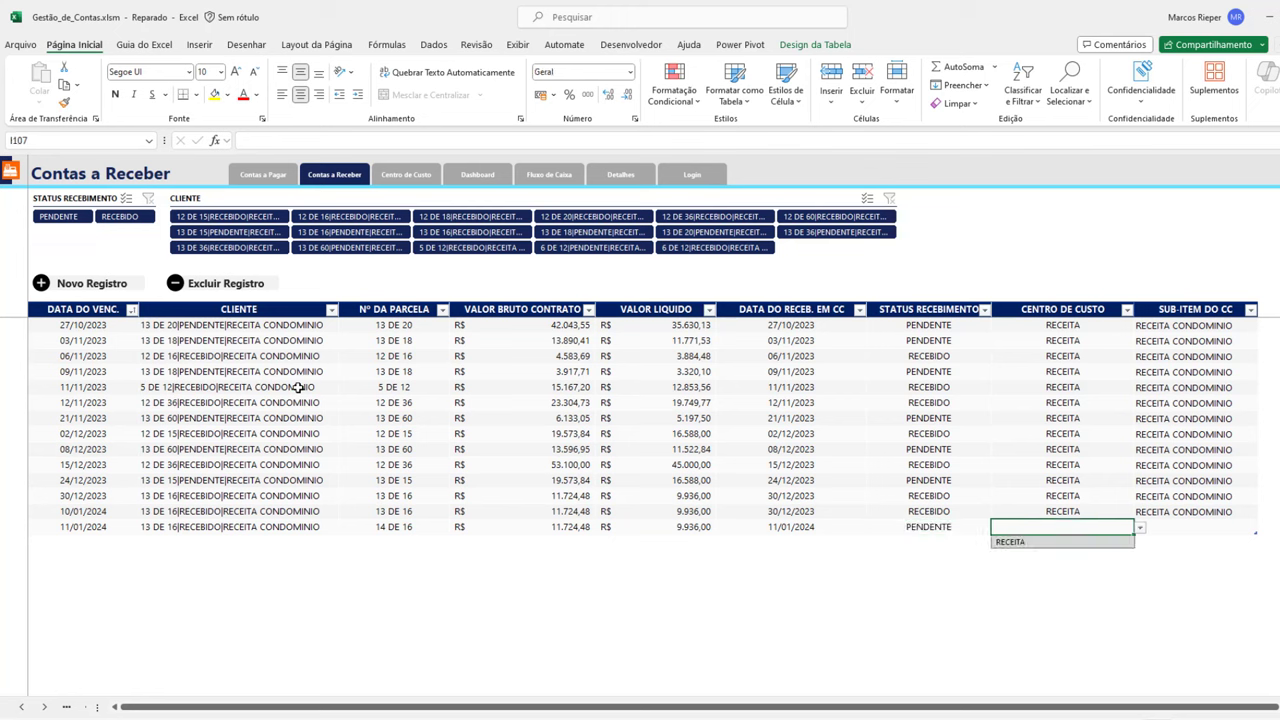
key(Down)
key(Return)
key(Tab)
key(alt+Down)
key(Down)
key(Return)
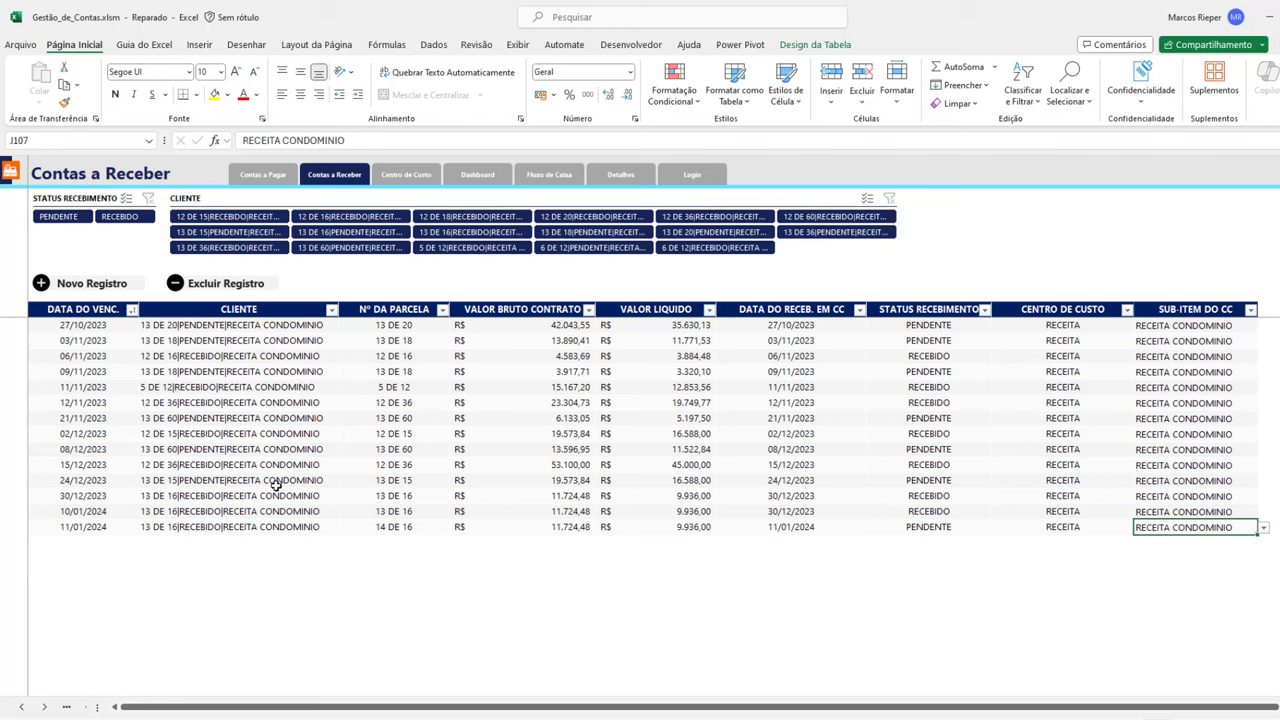
drag(255, 505, 255, 495)
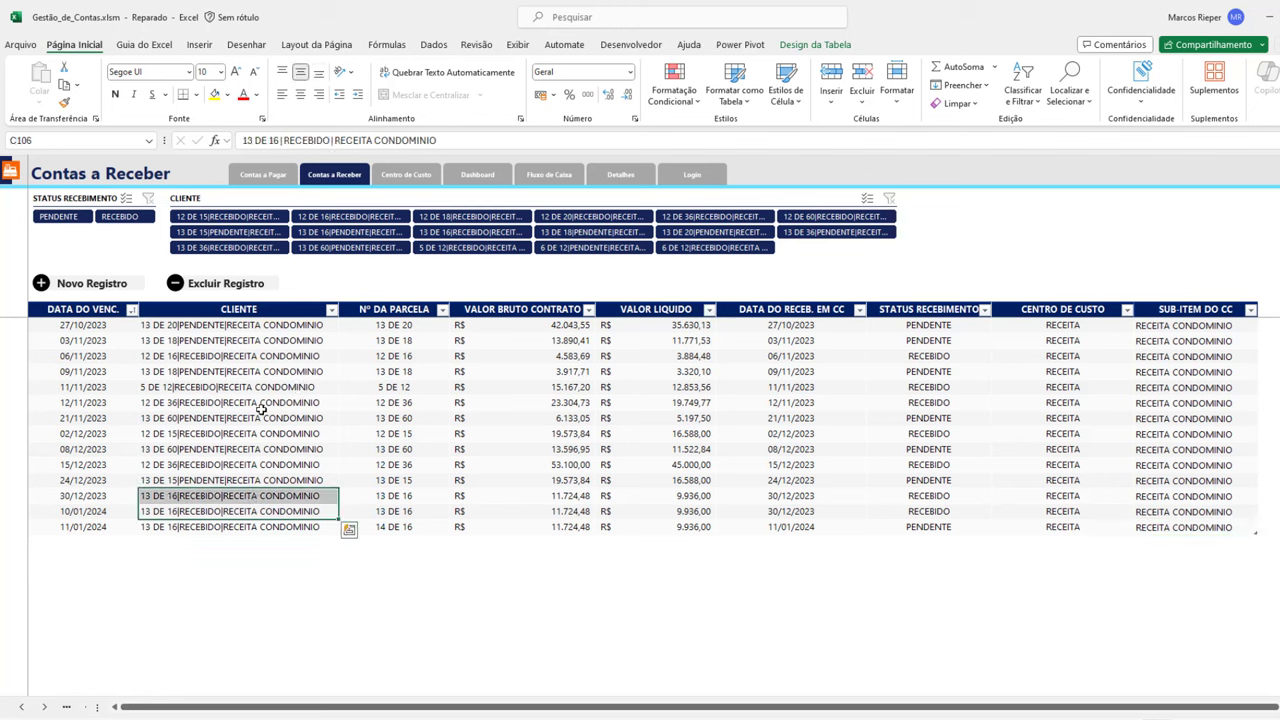
click(120, 217)
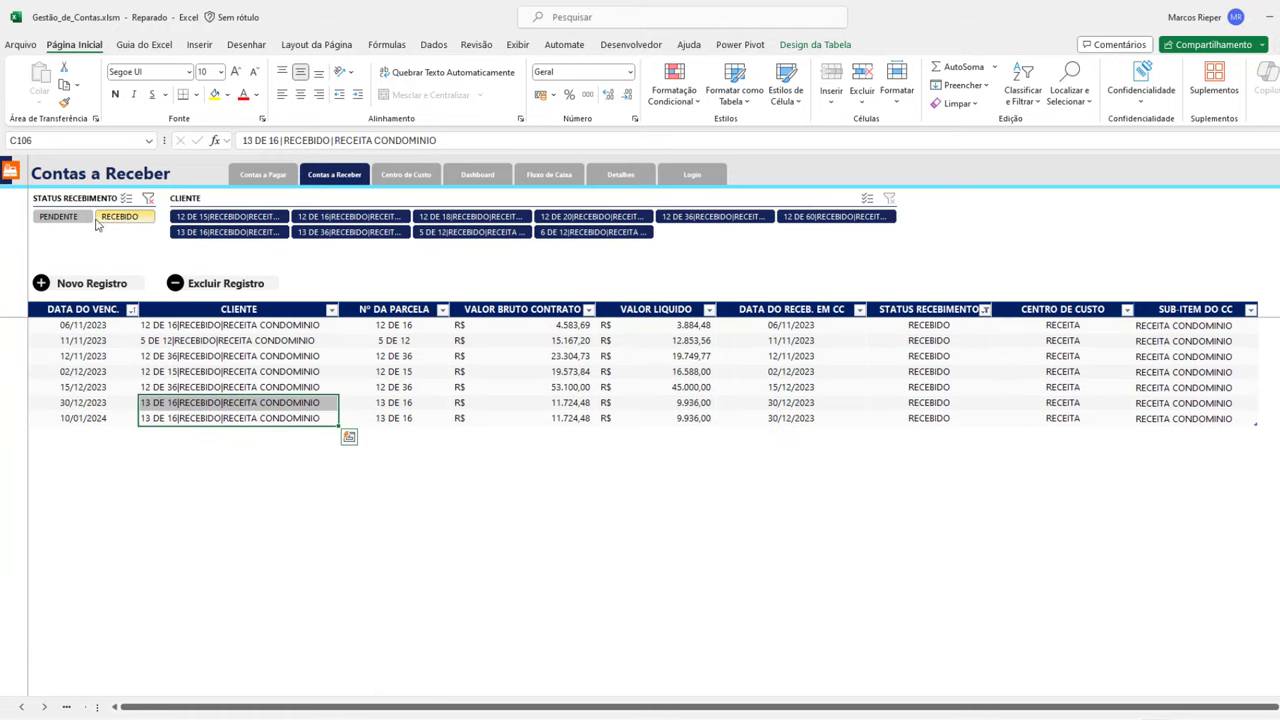
click(70, 217)
click(120, 217)
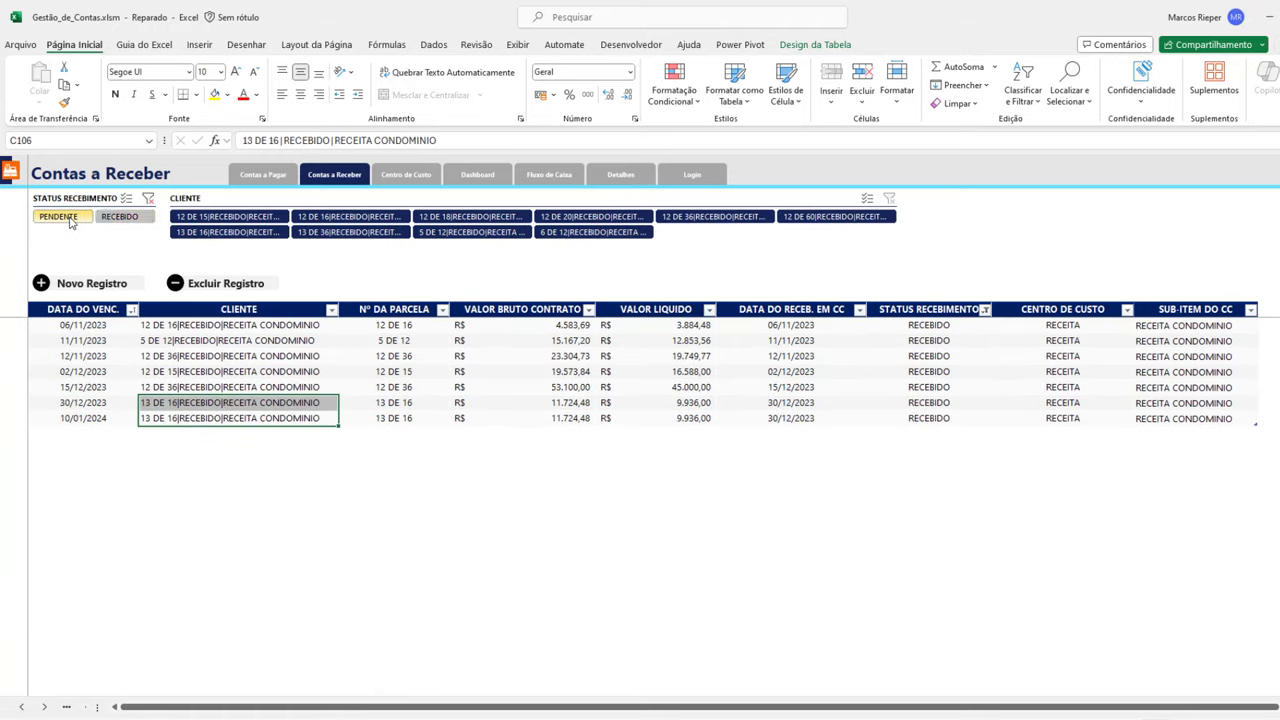
click(70, 217)
click(120, 217)
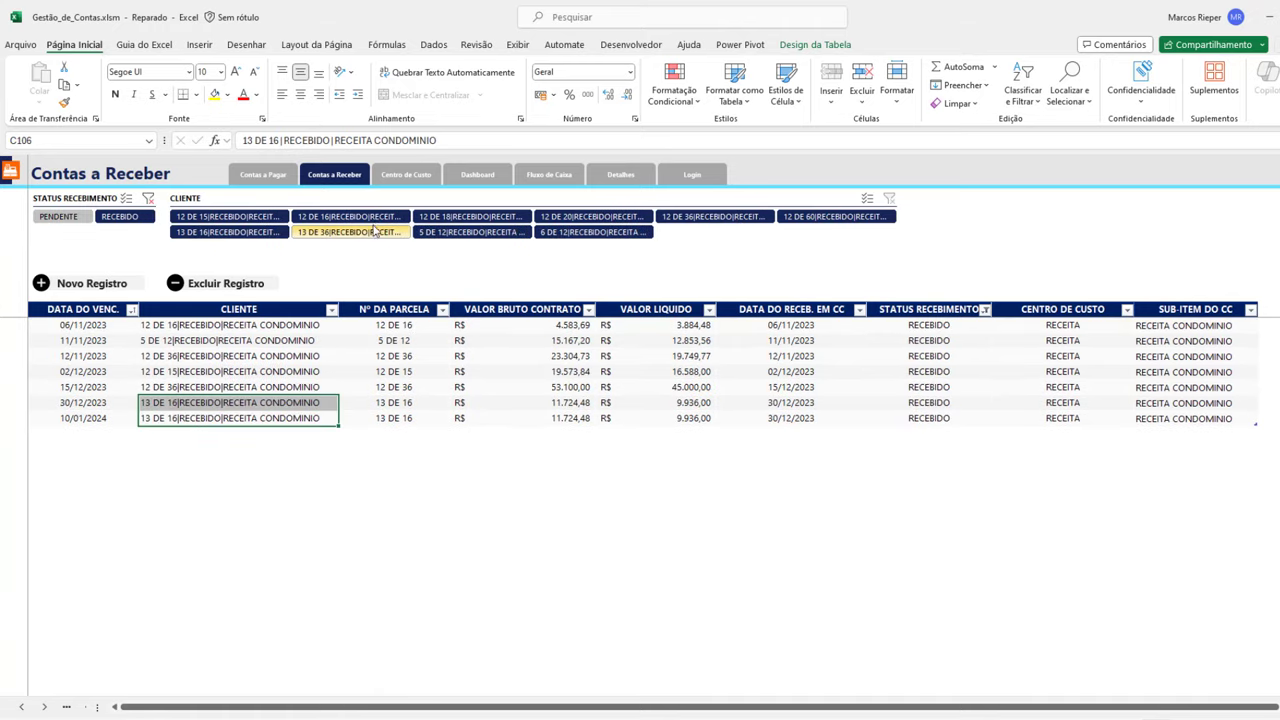
ctrl+click(70, 217)
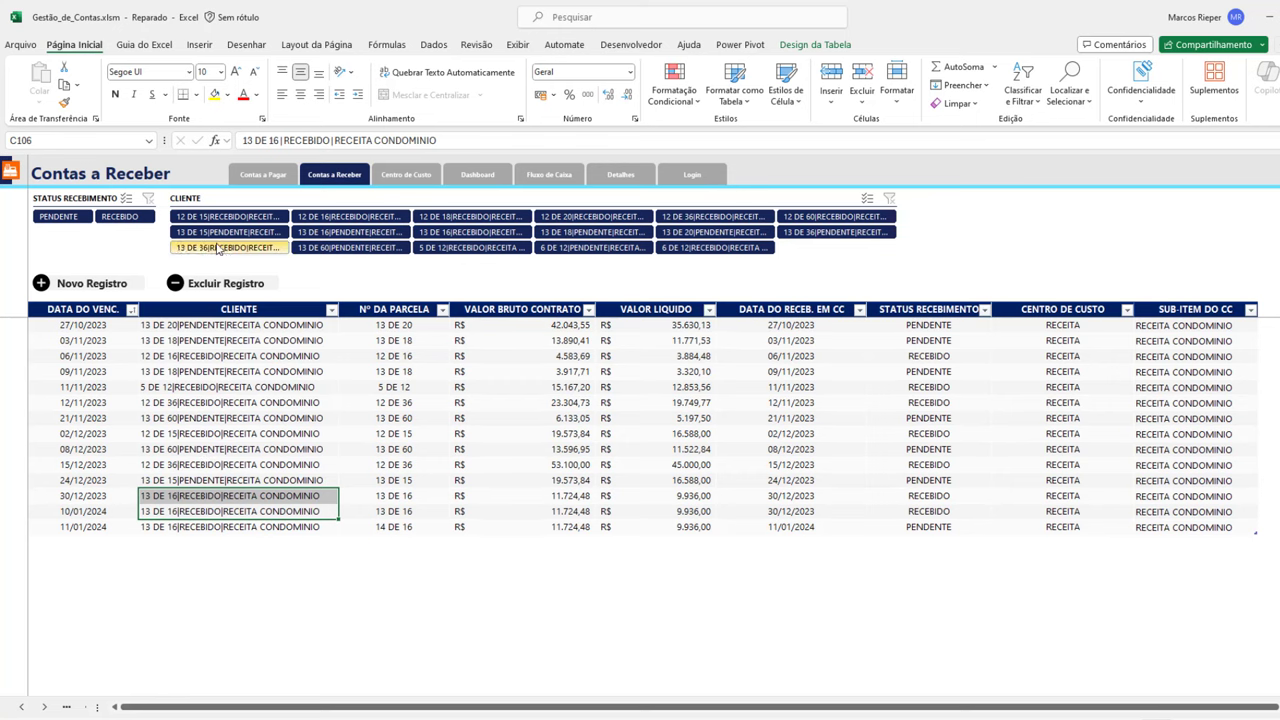
drag(225, 217, 598, 232)
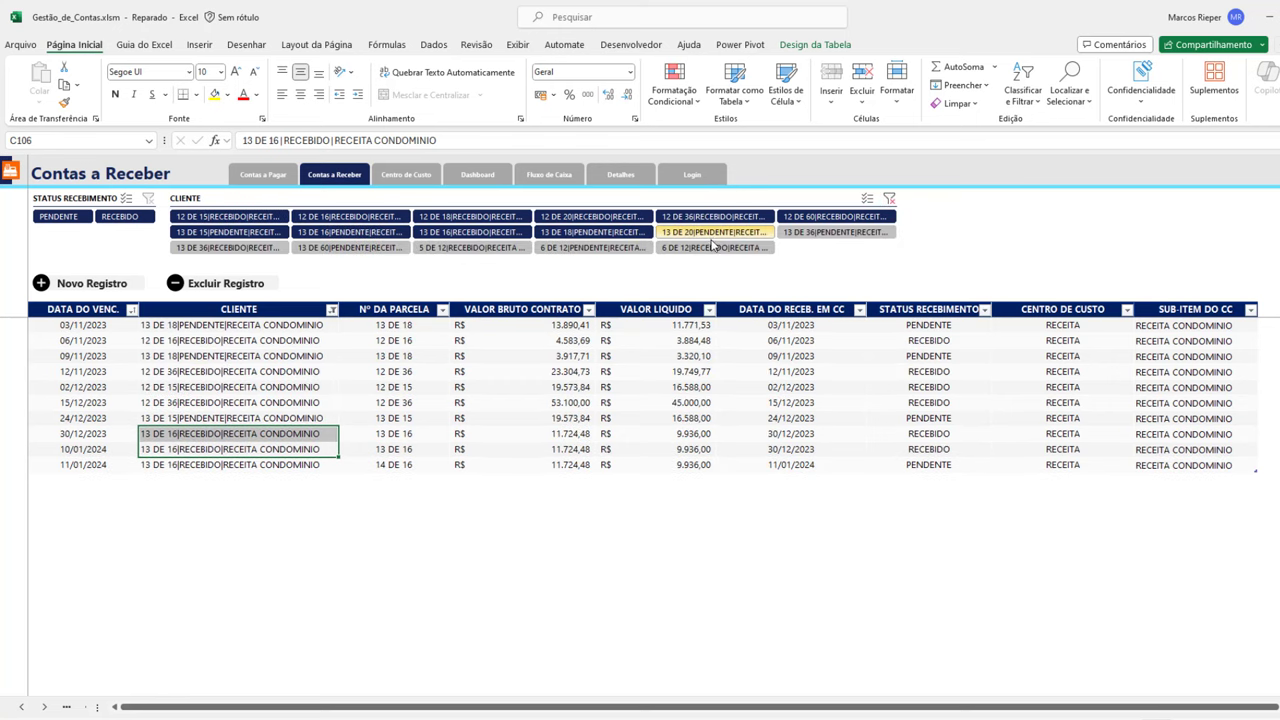
drag(693, 247, 350, 247)
drag(224, 236, 594, 233)
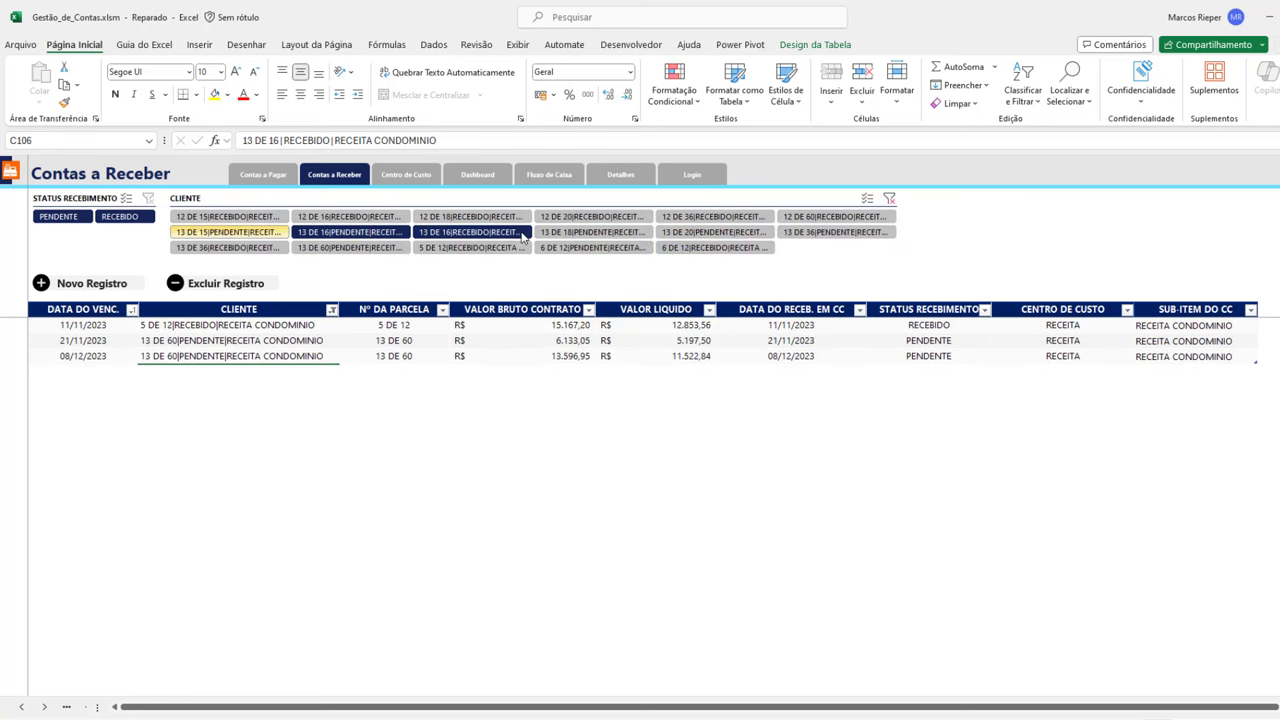
click(713, 232)
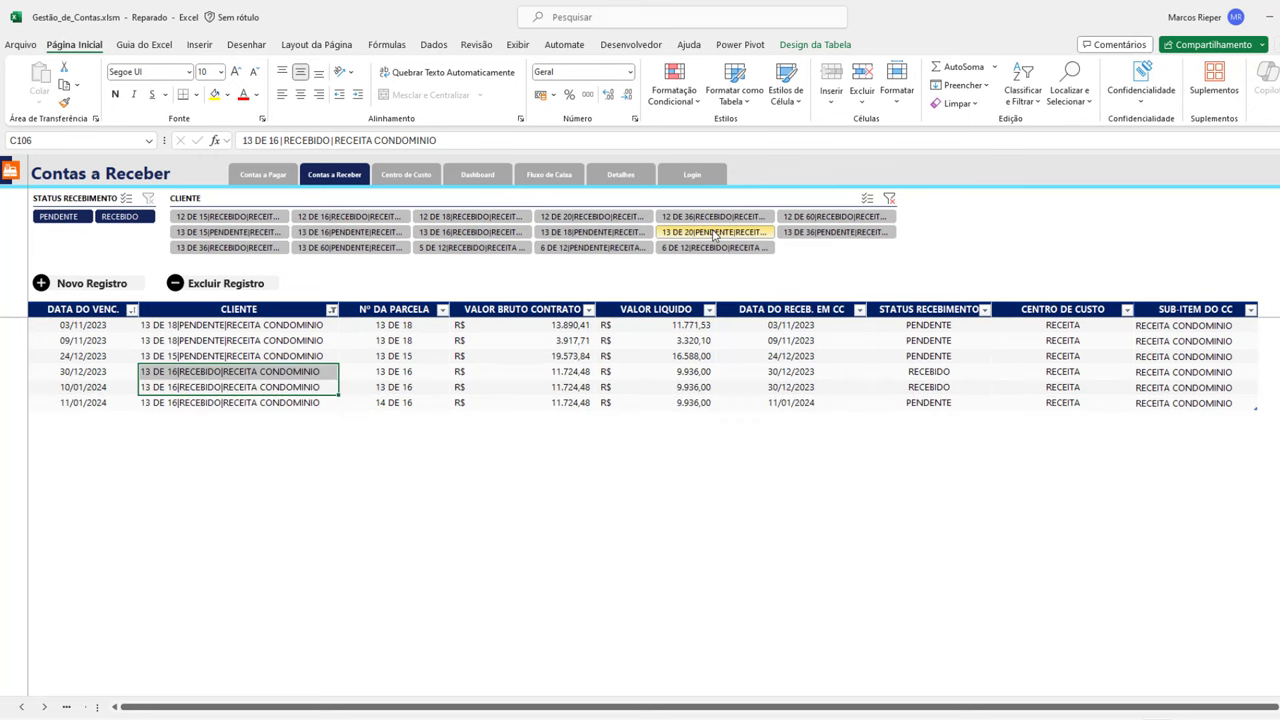
click(455, 233)
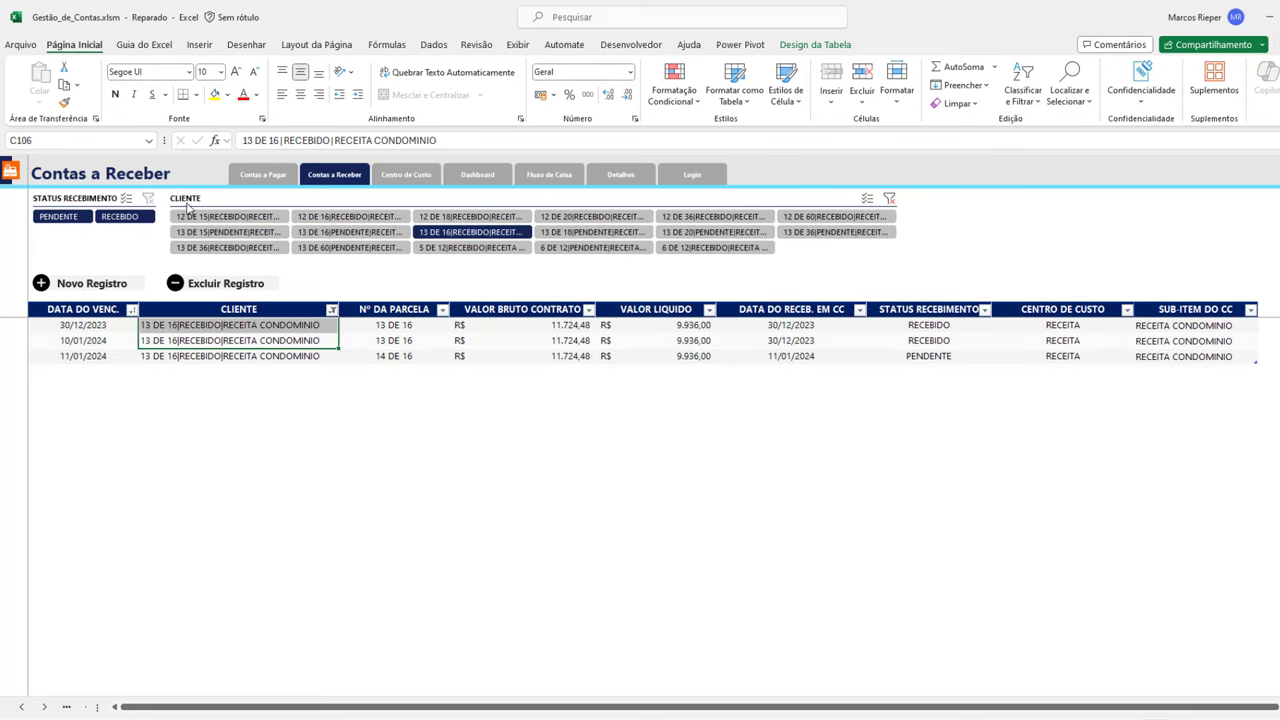
click(889, 198)
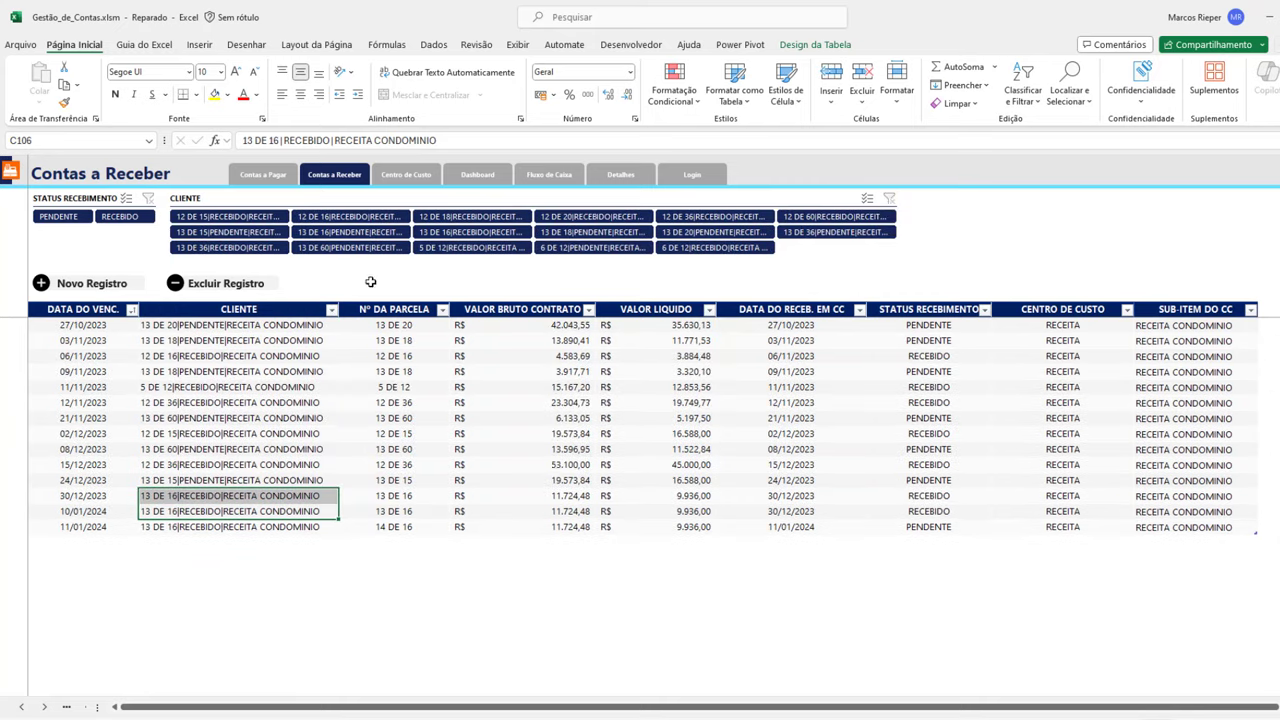
From cell D98, go through Centro de Custo to the refreshed Dashboard sheet.
click(362, 388)
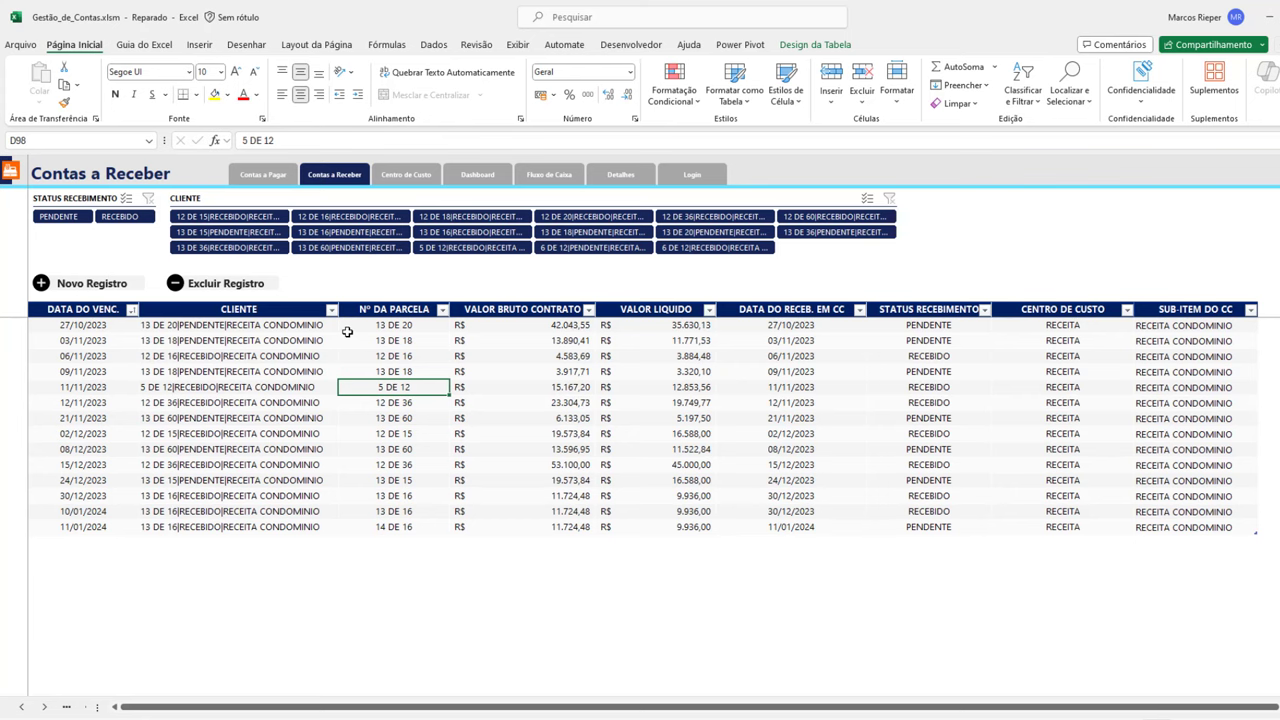
click(420, 176)
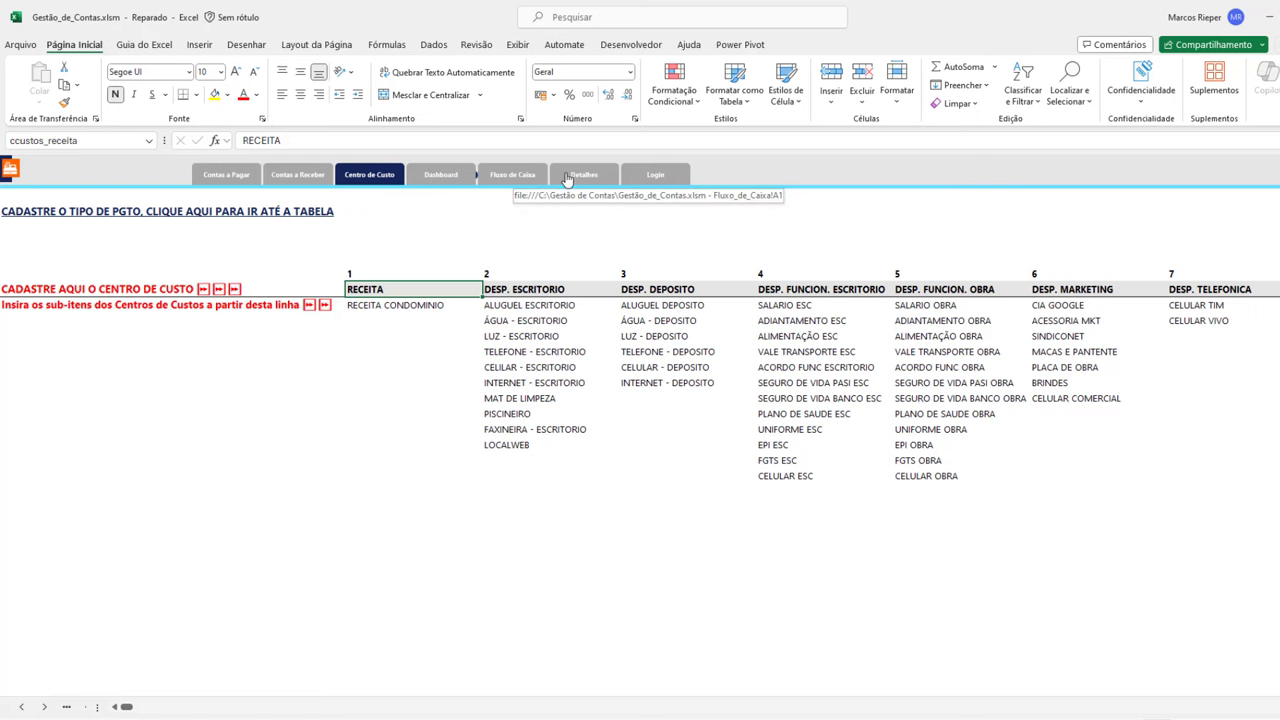
click(440, 177)
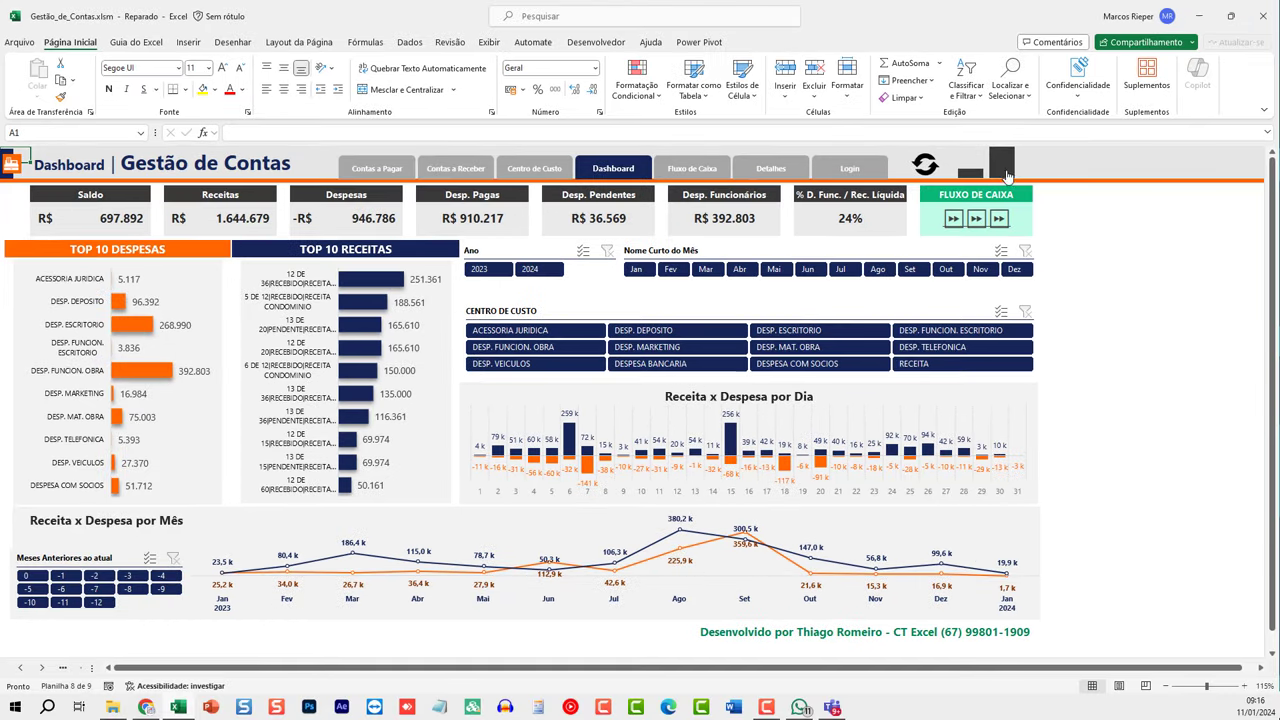
Switch the Dashboard to full screen, hiding the ribbon, formula bar and status bar.
click(1004, 170)
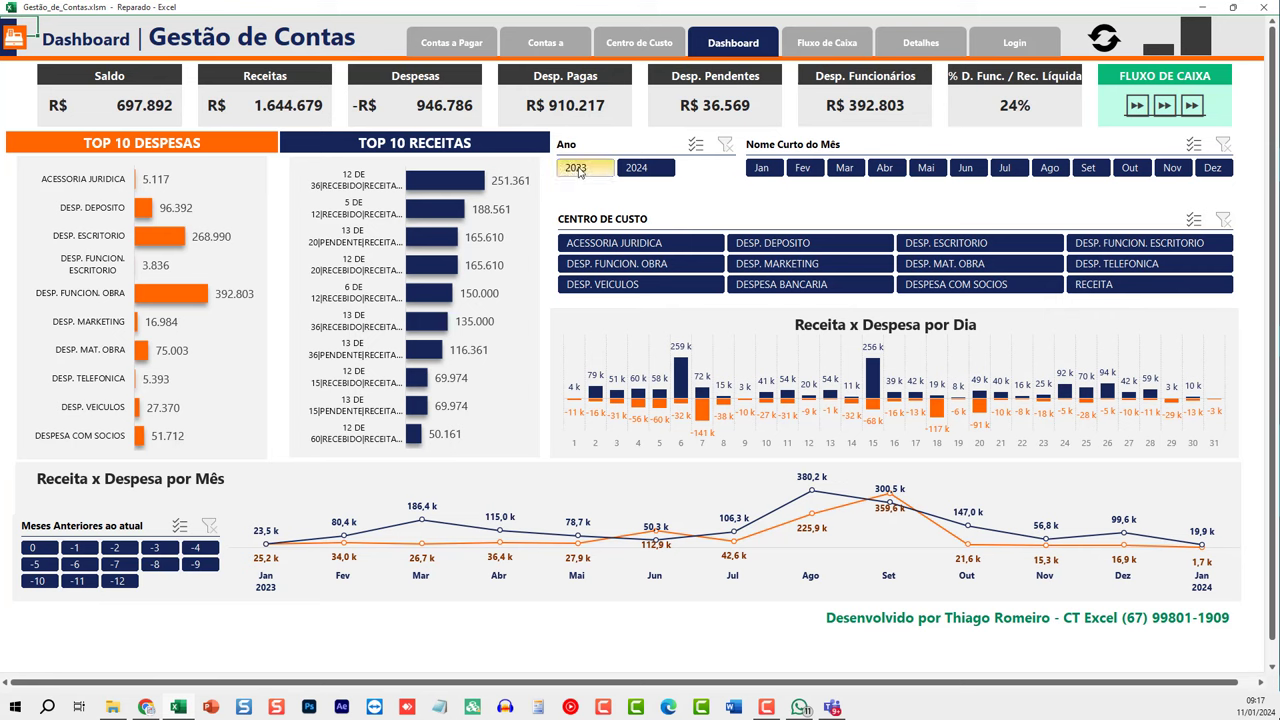
click(578, 169)
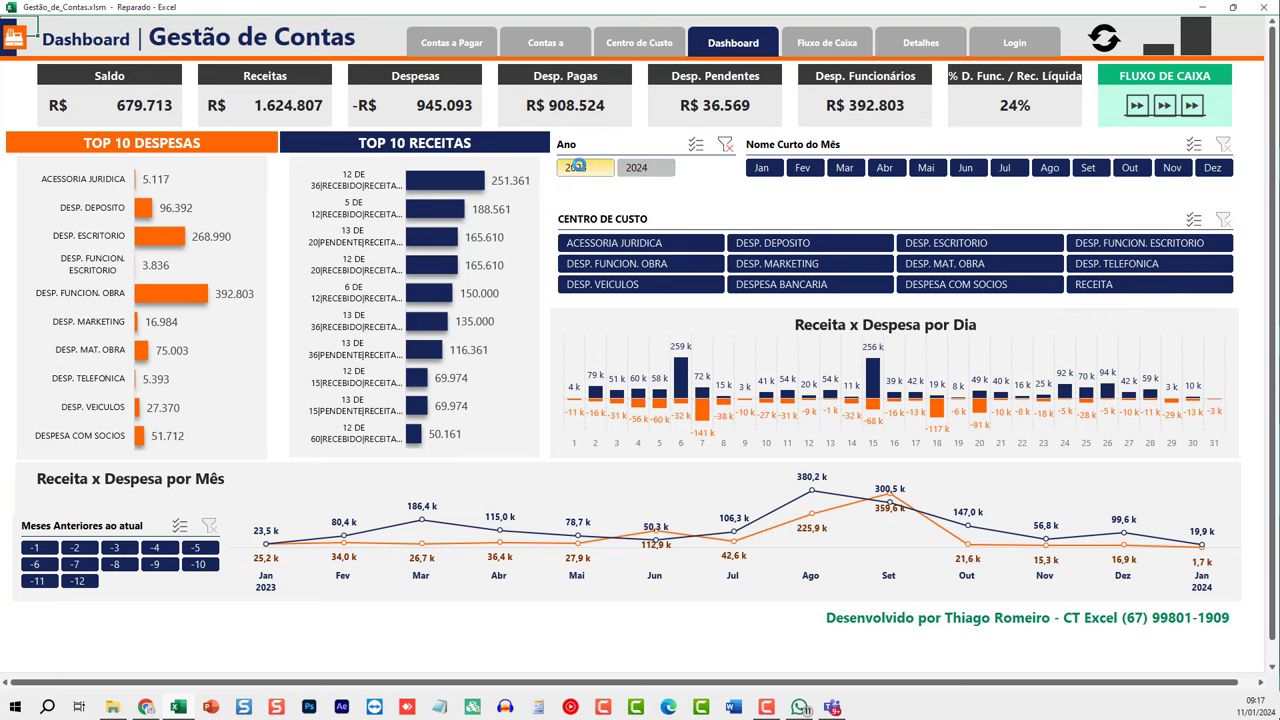
click(648, 168)
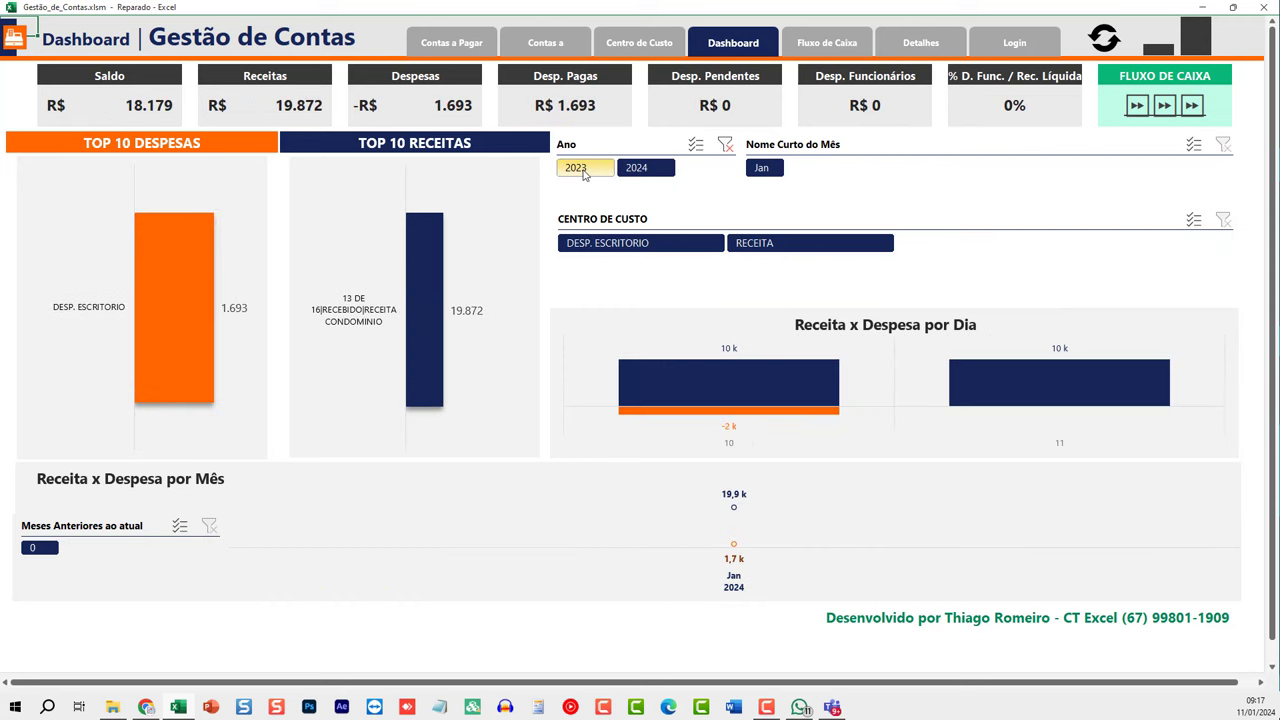
drag(585, 172, 634, 167)
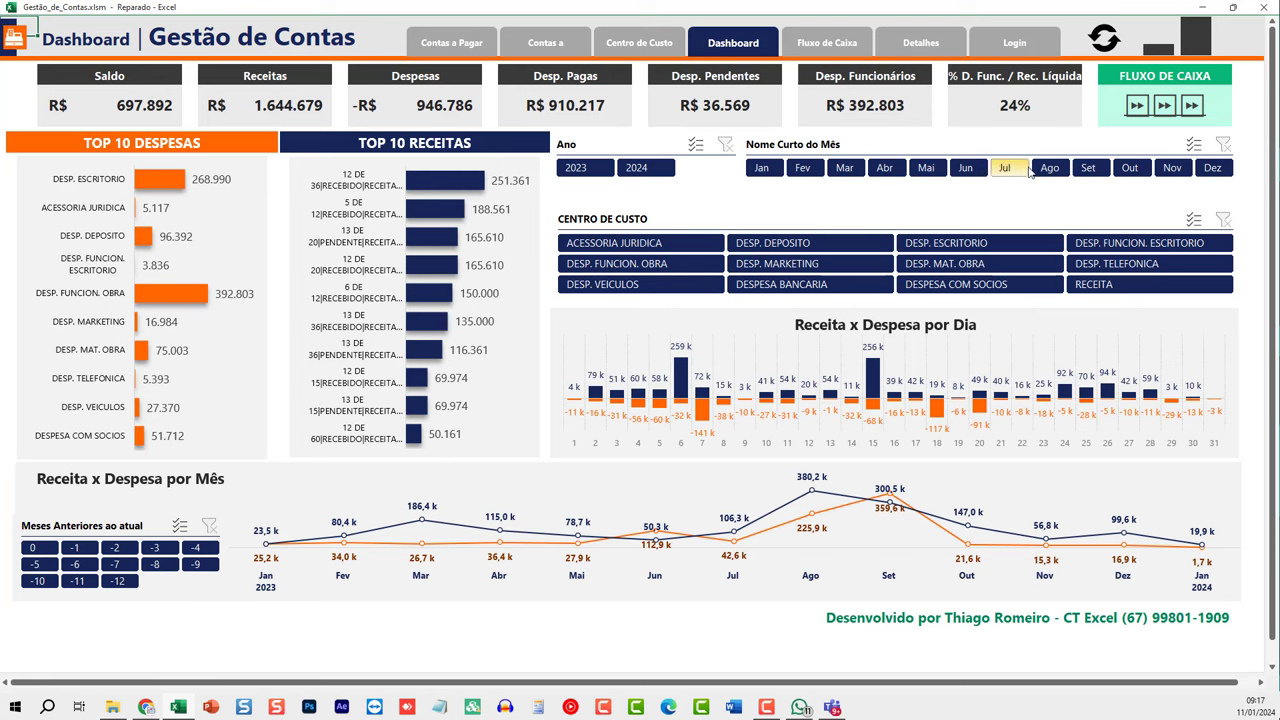
click(1211, 168)
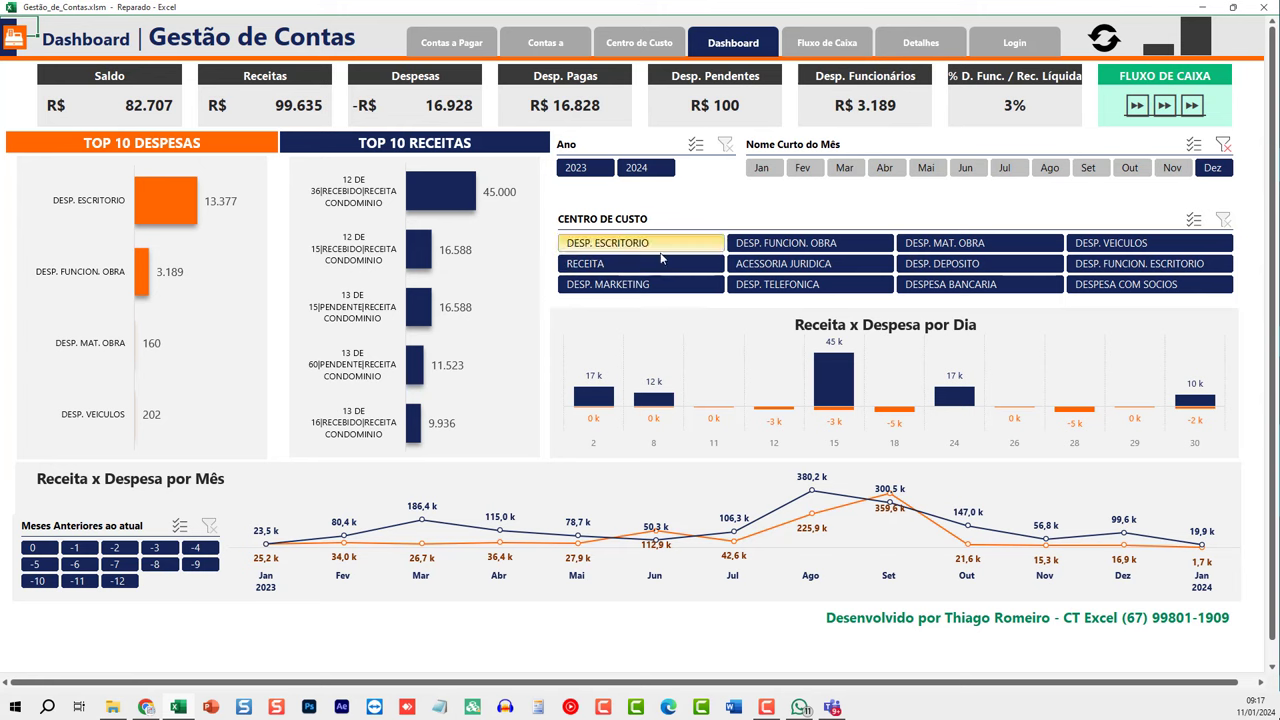
click(609, 264)
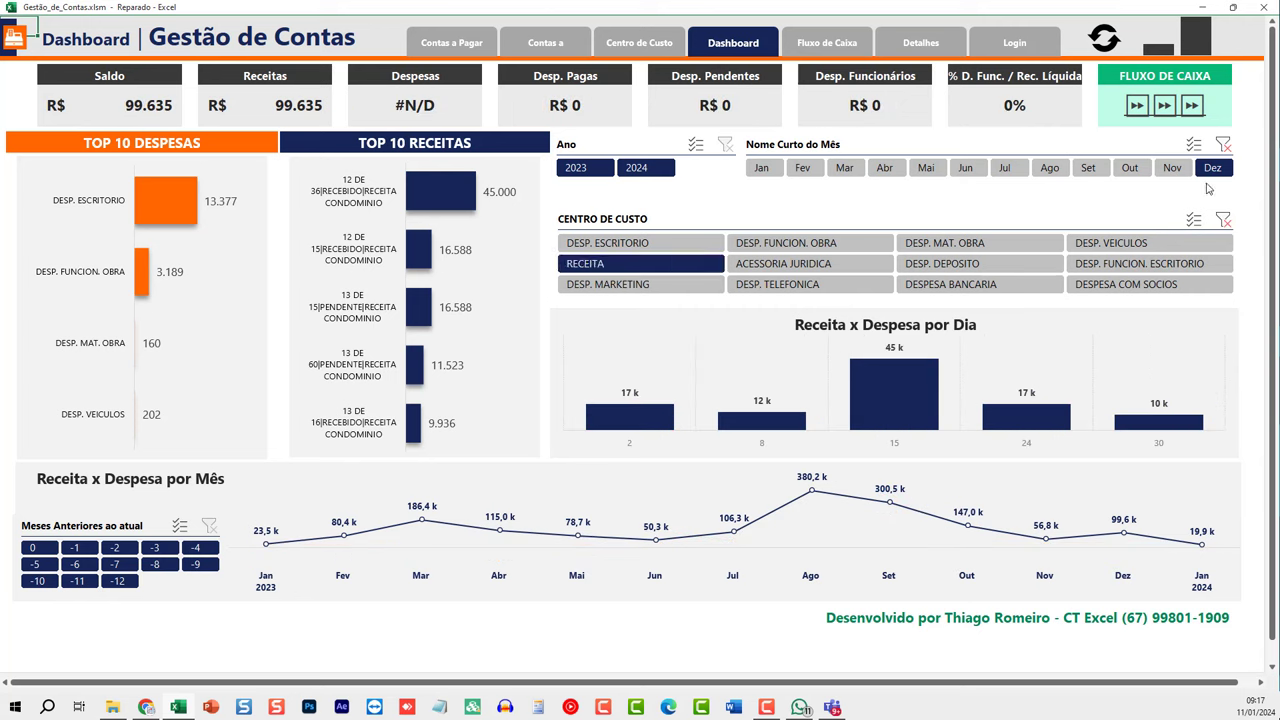
click(783, 266)
click(950, 265)
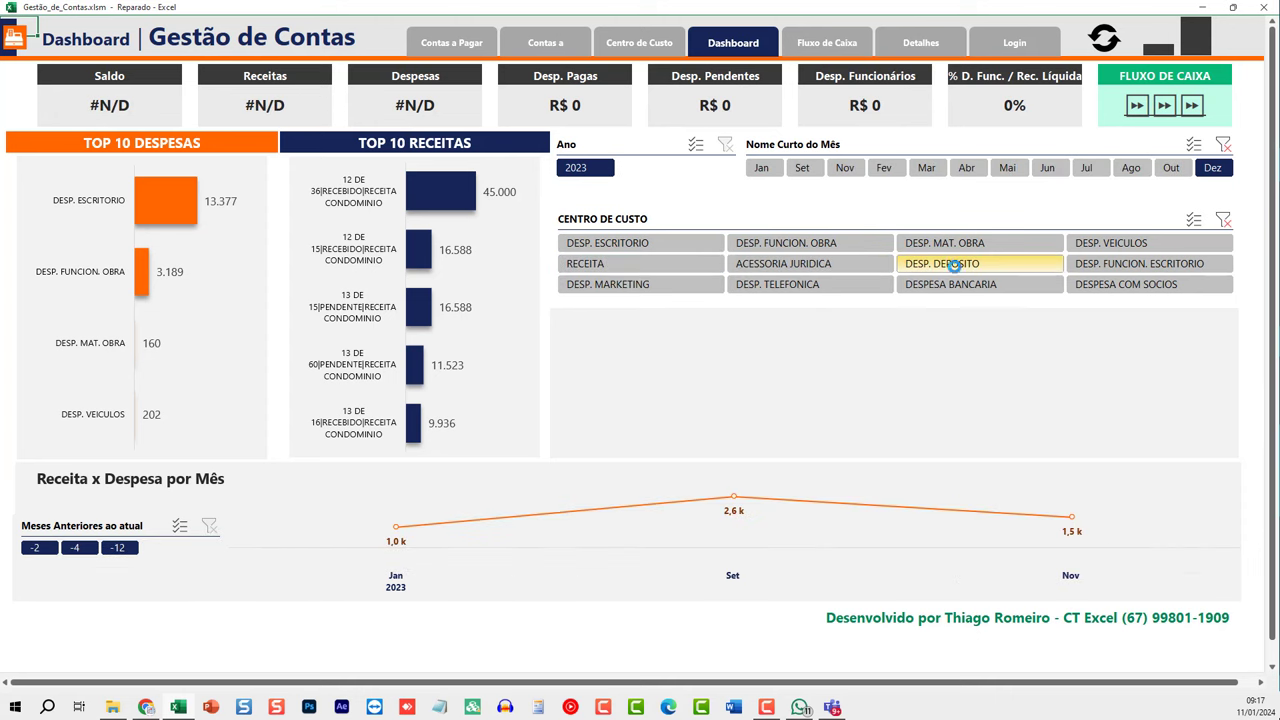
click(1135, 268)
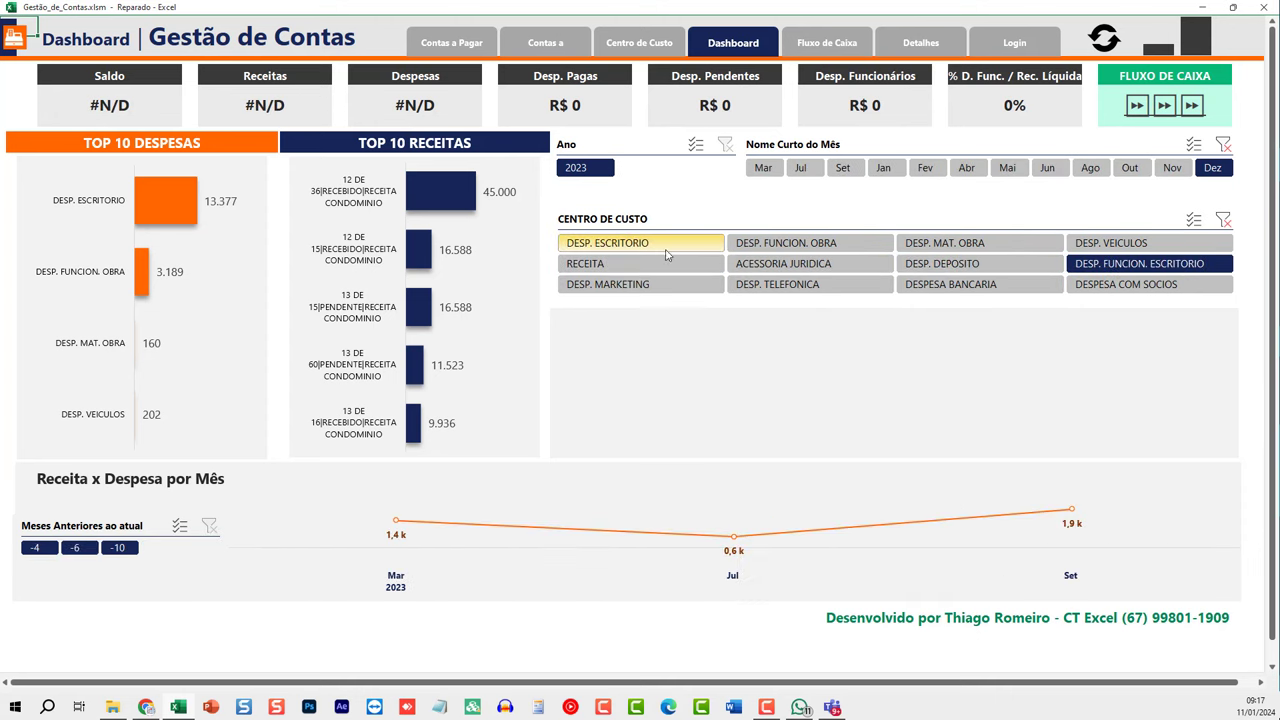
drag(667, 255, 1128, 286)
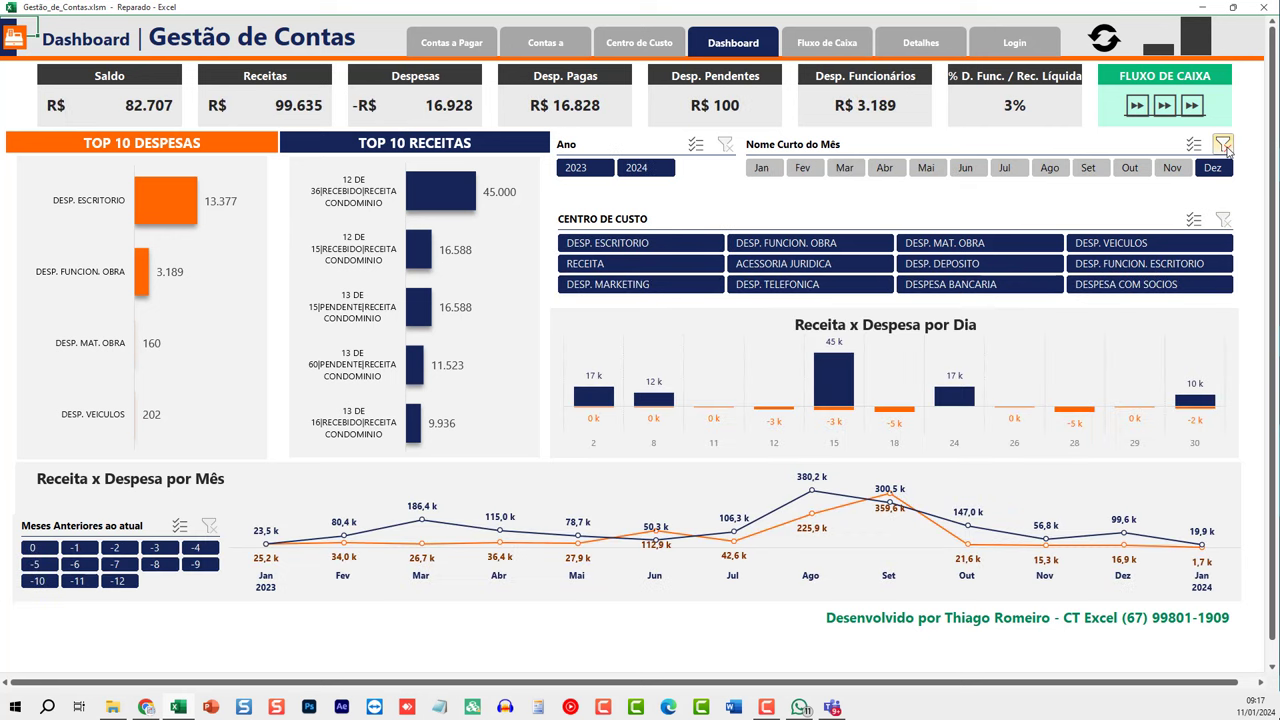
click(1223, 145)
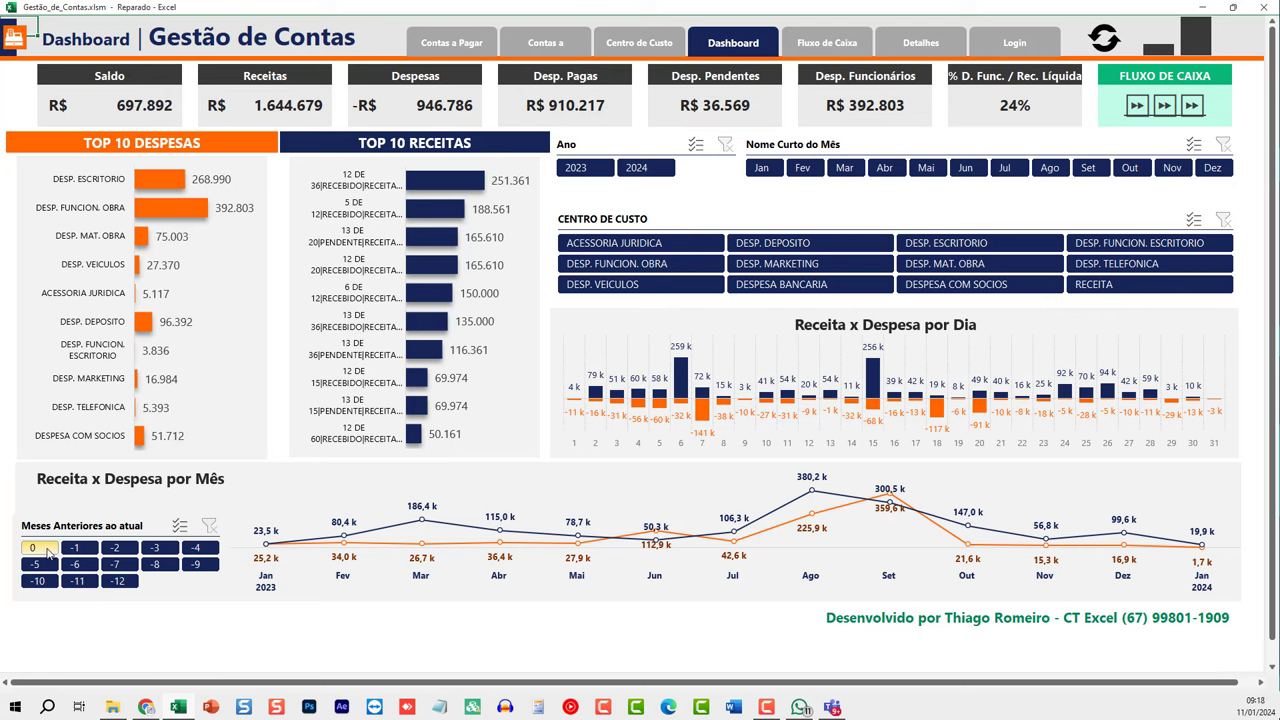
Test the Meses Anteriores slicer with month ranges from 0 back to -5, then clear it.
click(45, 552)
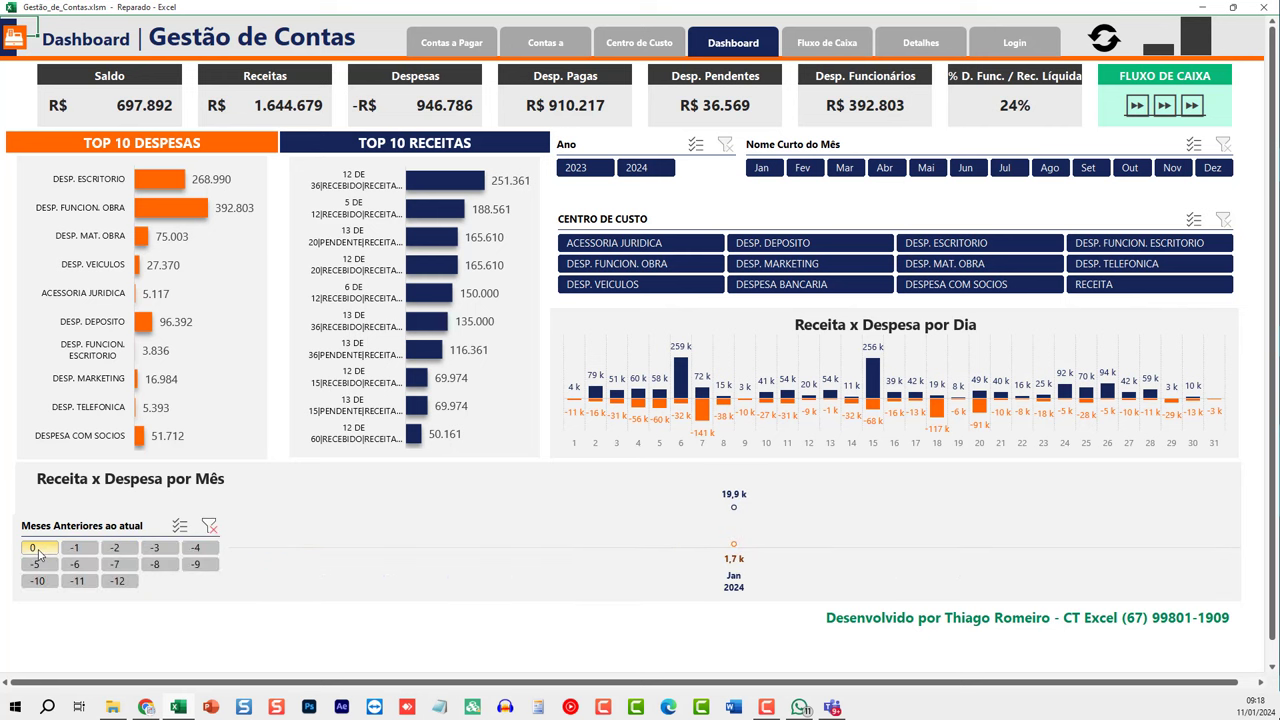
ctrl+click(75, 548)
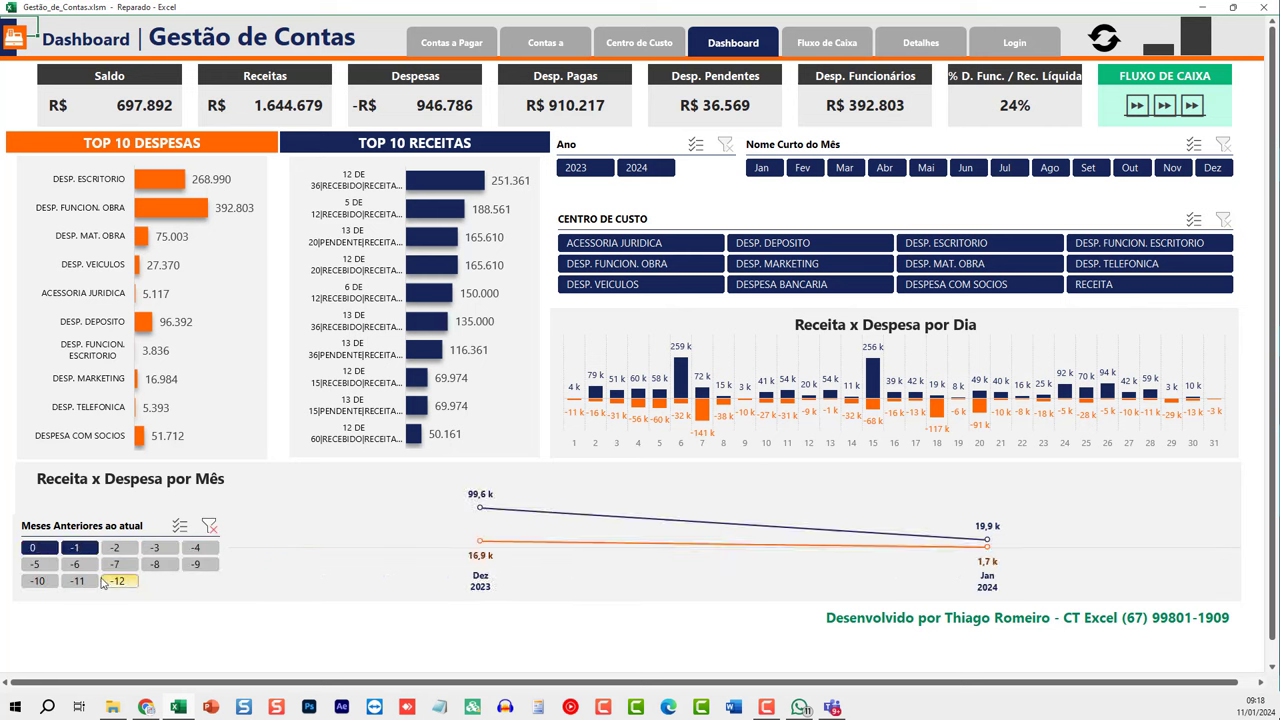
ctrl+click(115, 548)
ctrl+click(155, 548)
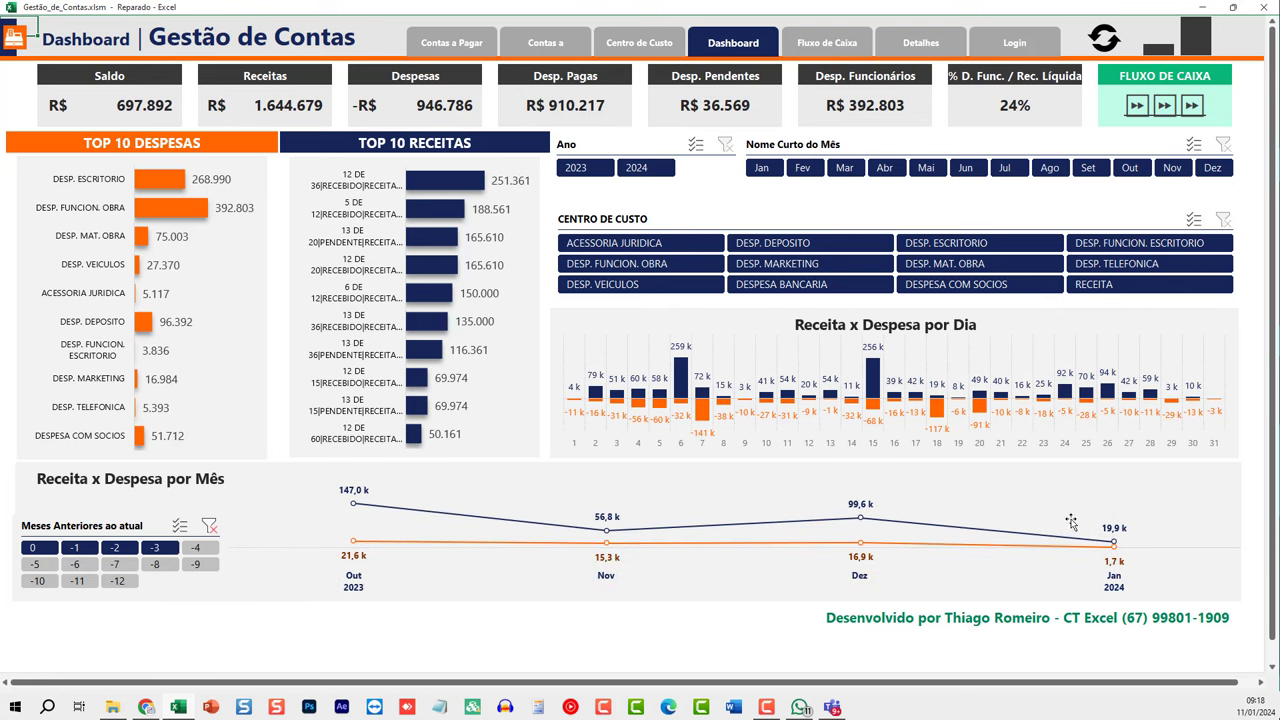
ctrl+click(195, 548)
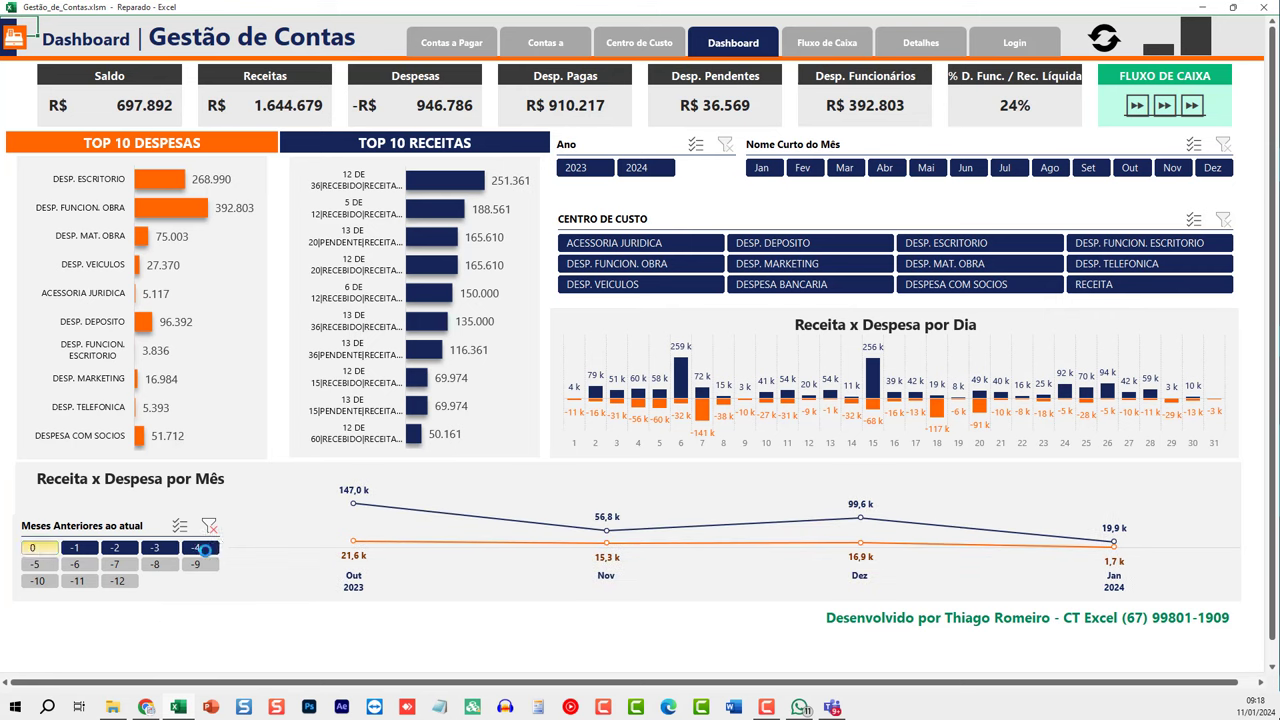
mouse_move(42, 540)
mouse_down()
mouse_move(44, 570)
mouse_move(76, 567)
mouse_up()
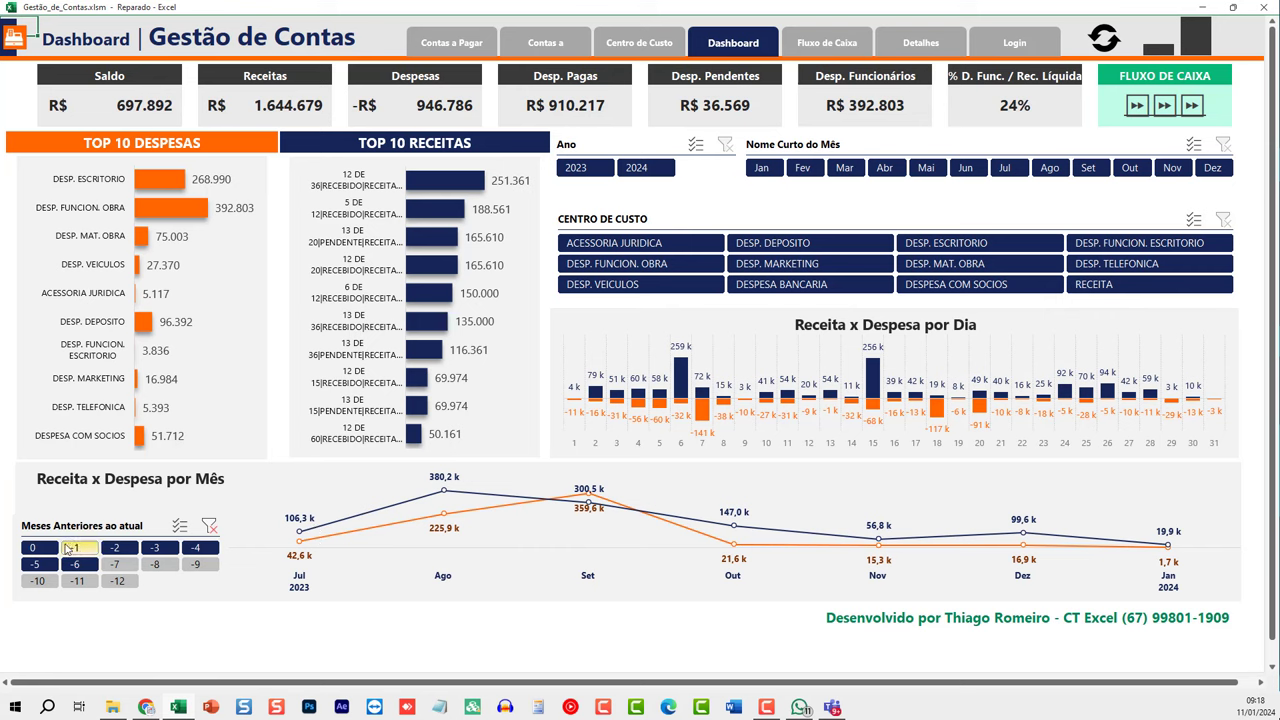
drag(33, 548, 116, 565)
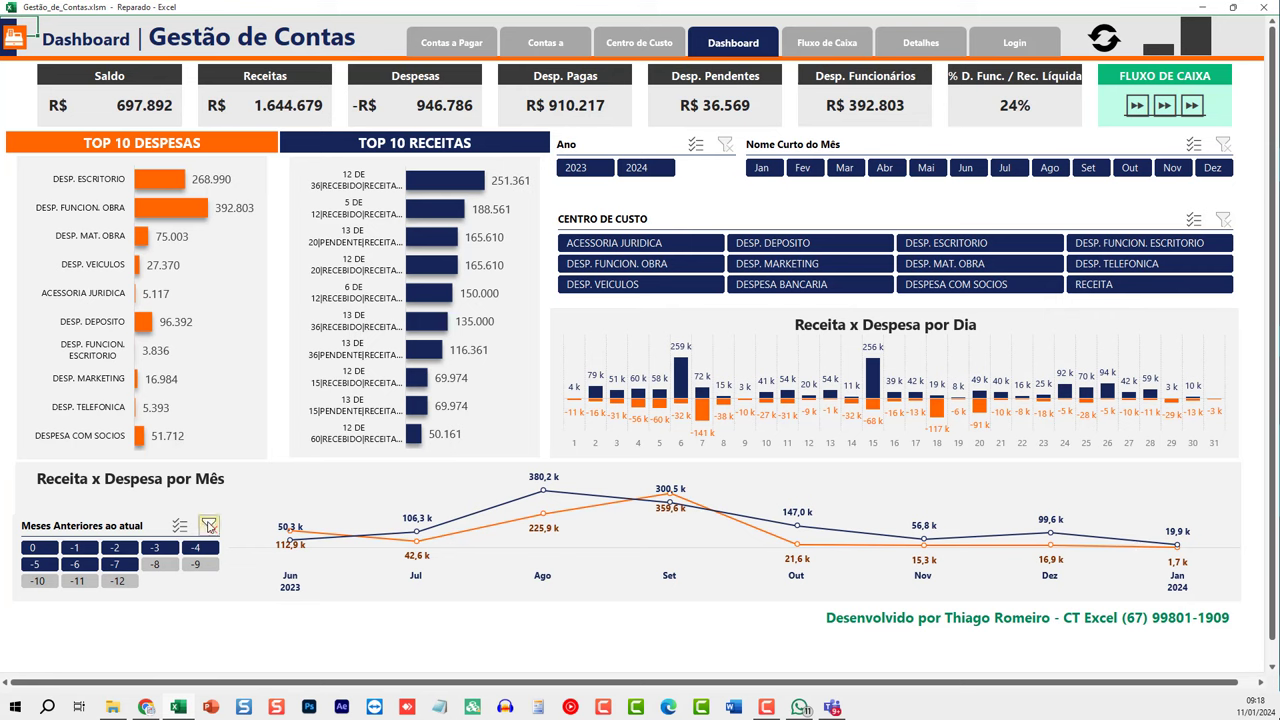
click(209, 526)
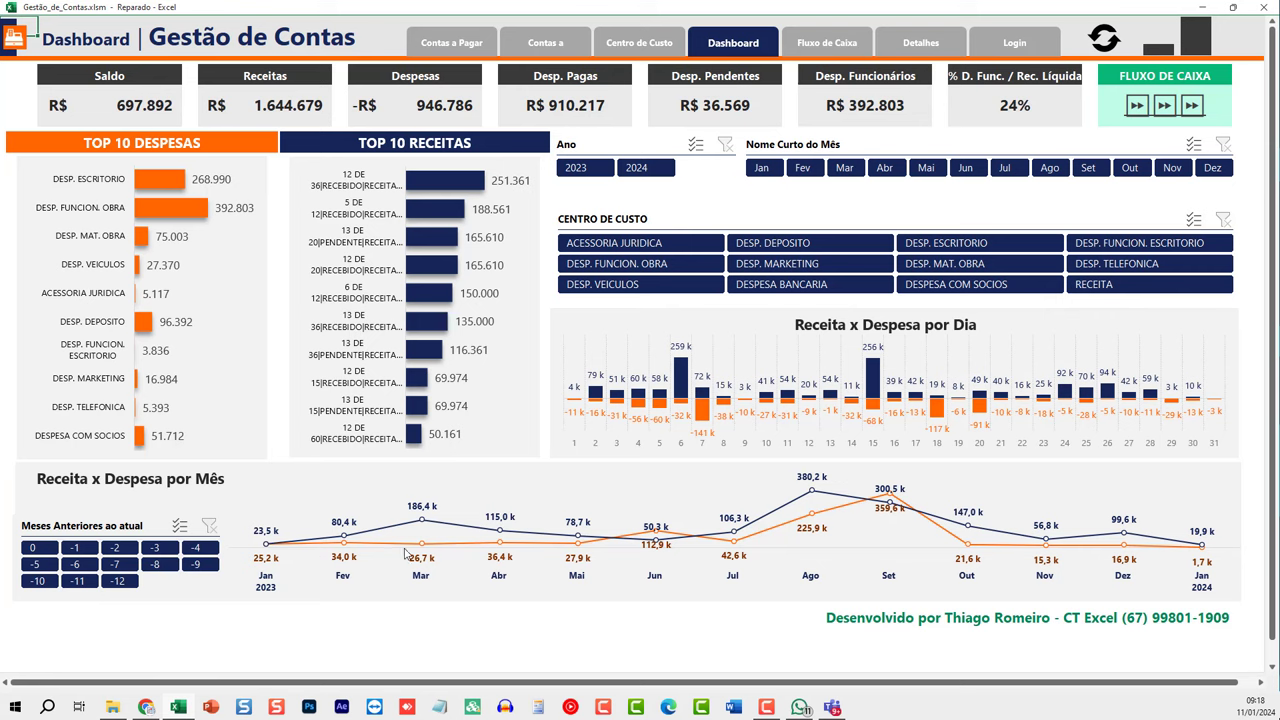
Filter the dashboard to DESP. VEICULOS, then RECEITA, then clear the Centro de Custo filter.
click(634, 284)
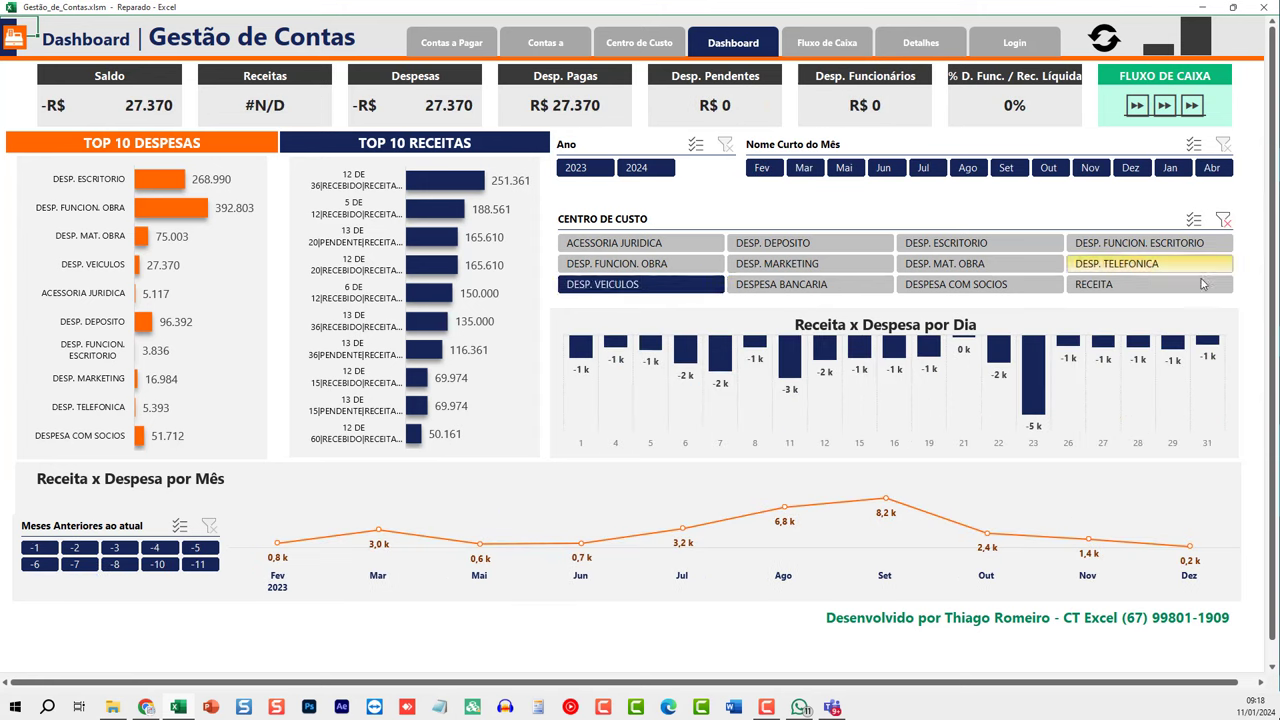
click(1166, 284)
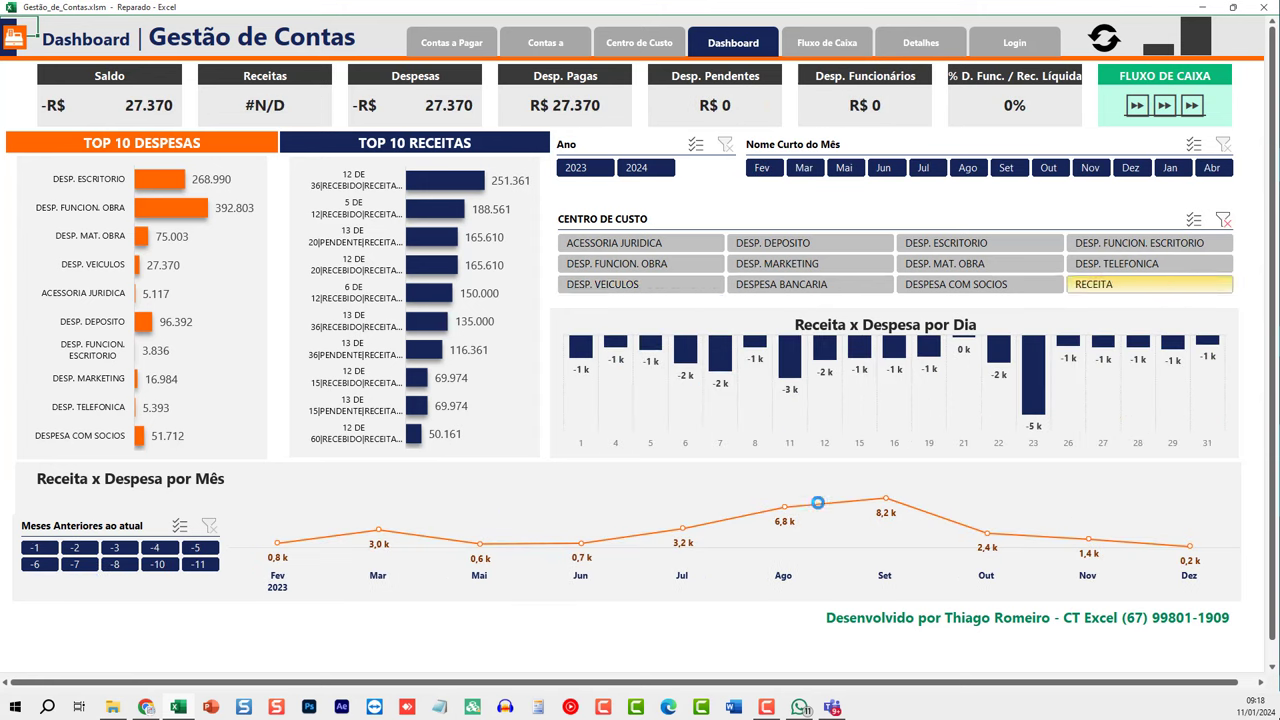
click(1221, 221)
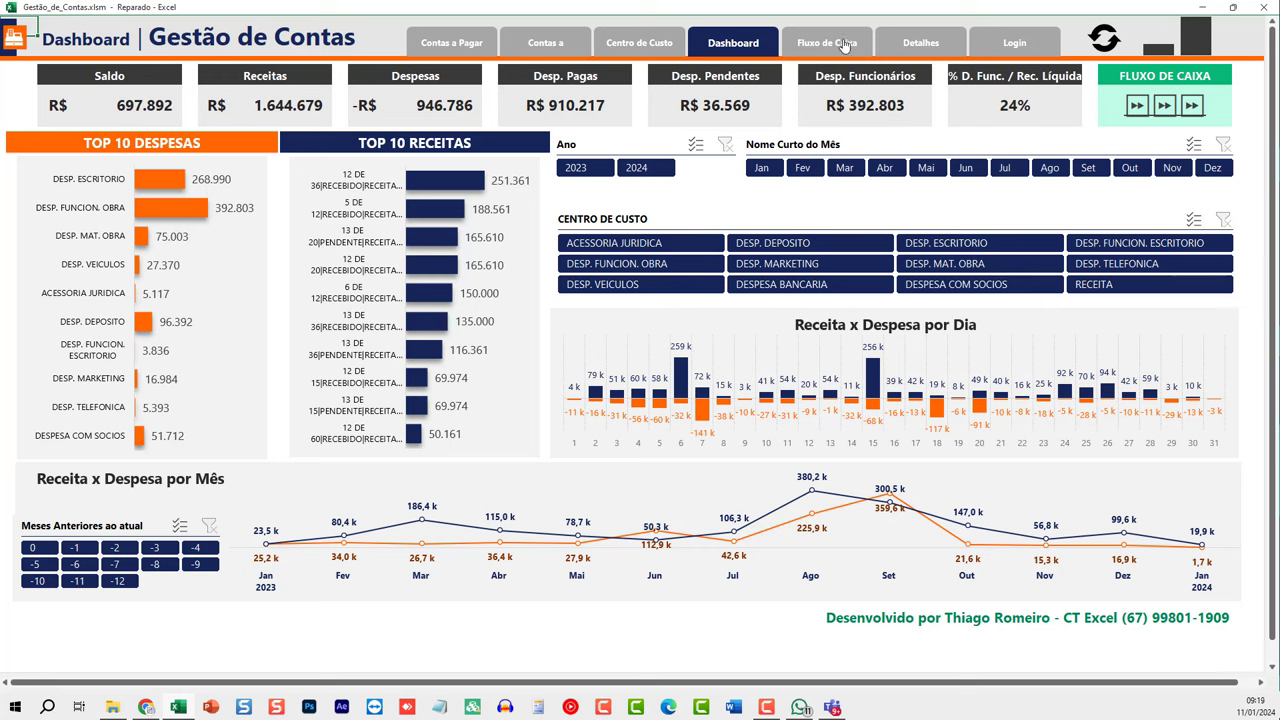
Go to the Fluxo de Caixa sheet, exit full screen to restore the ribbon, and refresh the data.
click(1168, 104)
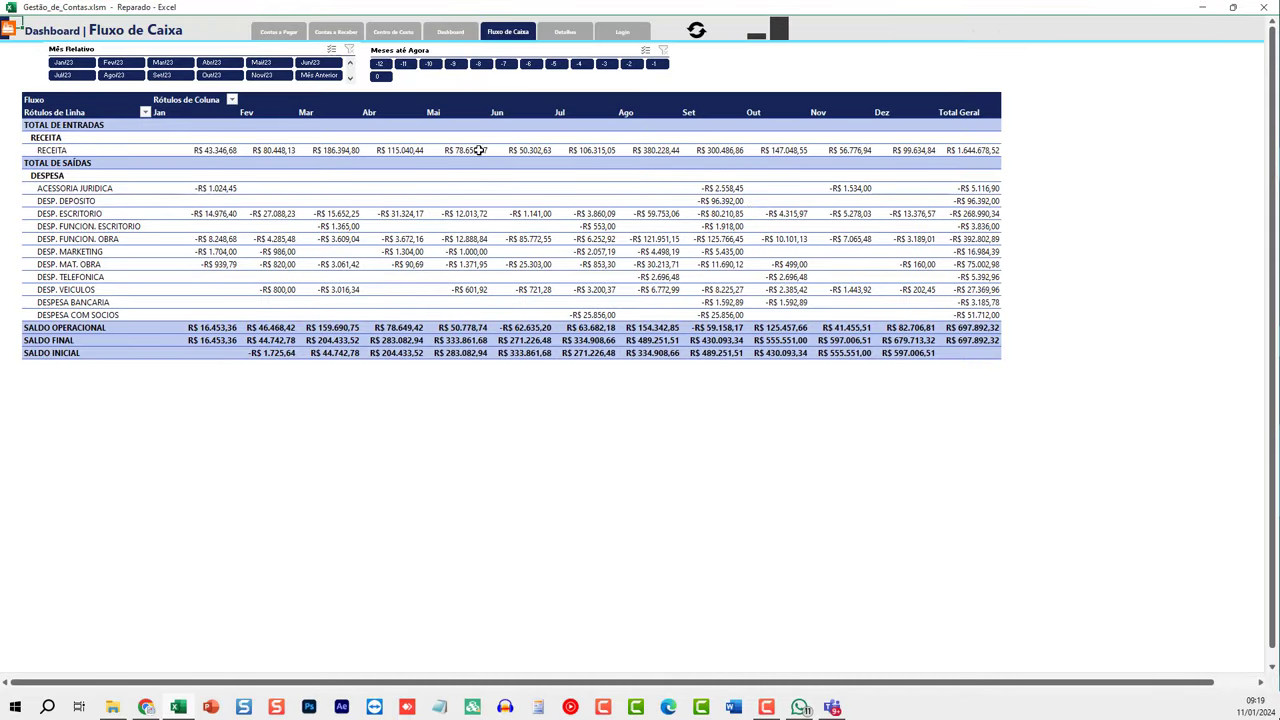
click(757, 39)
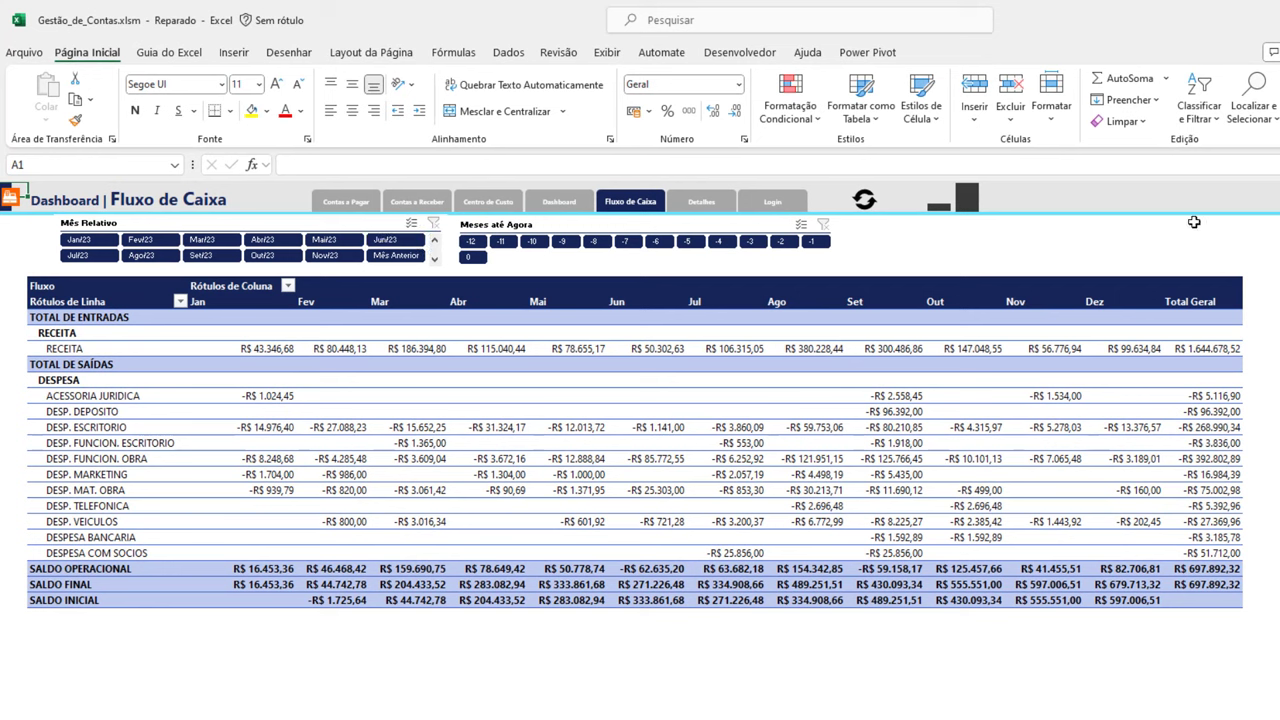
click(867, 203)
Test the cash-flow month slicers from the current month back to -5, clear them, then show only the previous month.
click(467, 256)
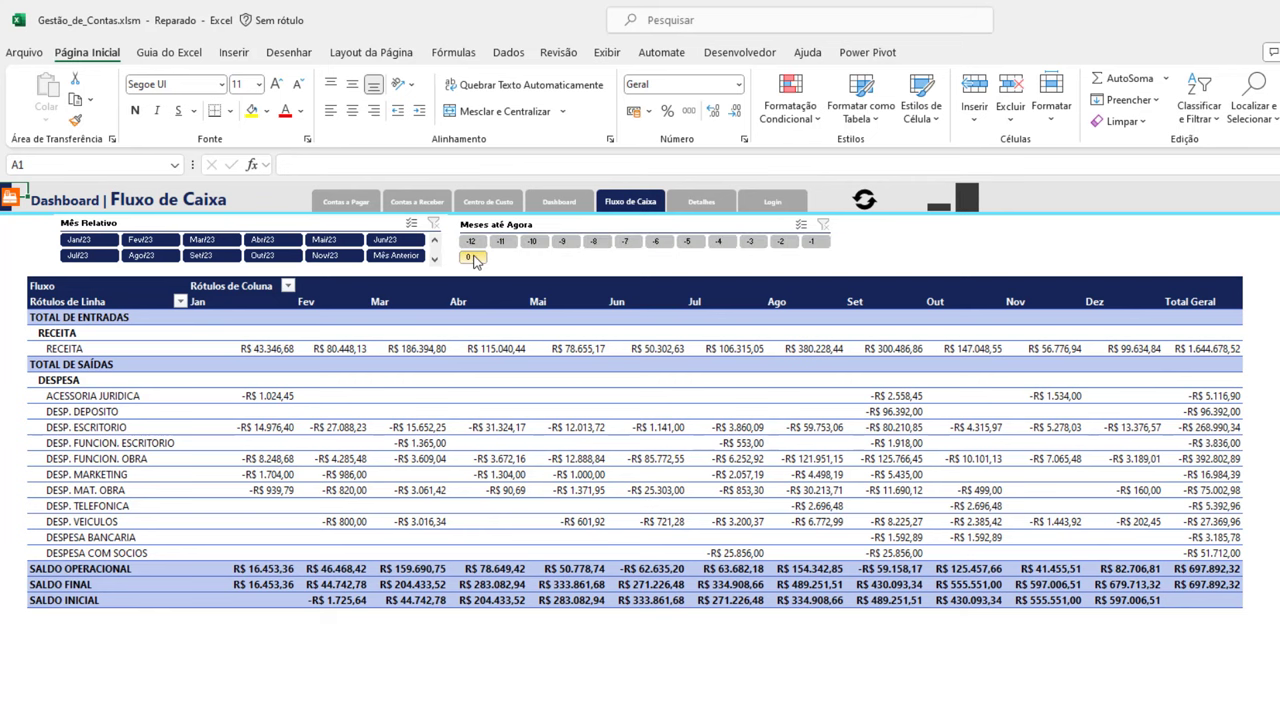
click(750, 245)
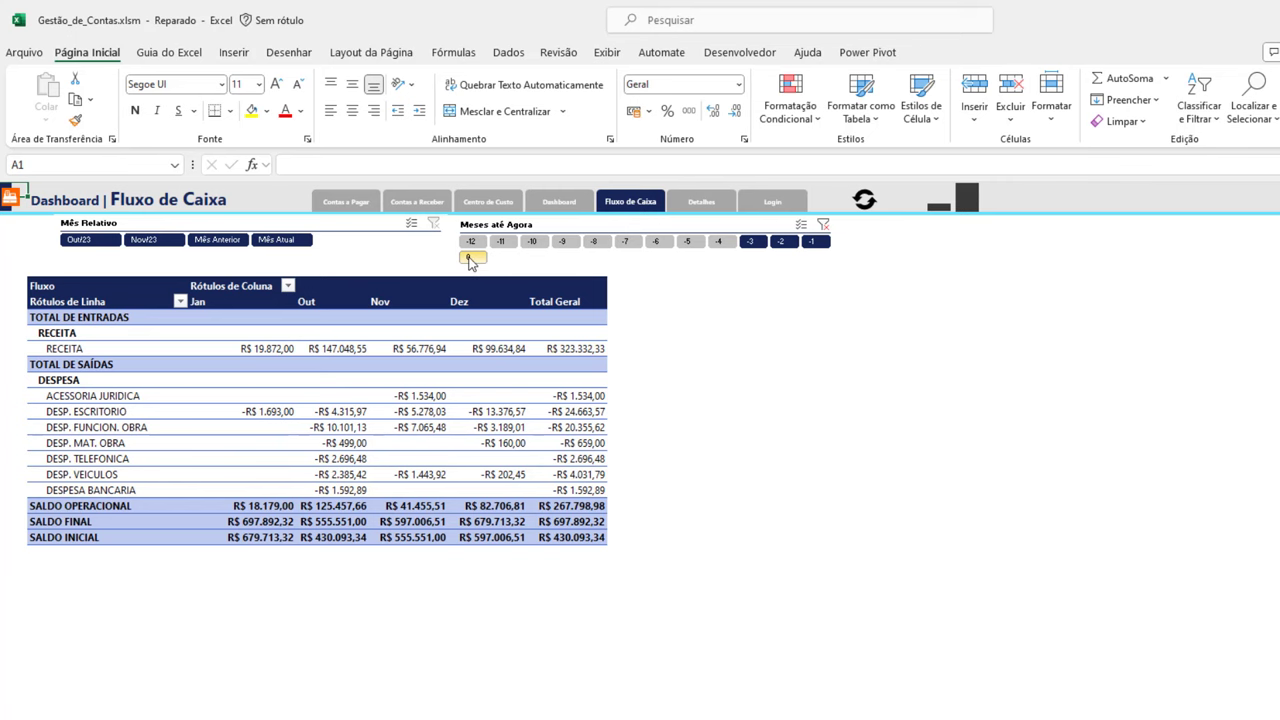
drag(477, 258, 688, 243)
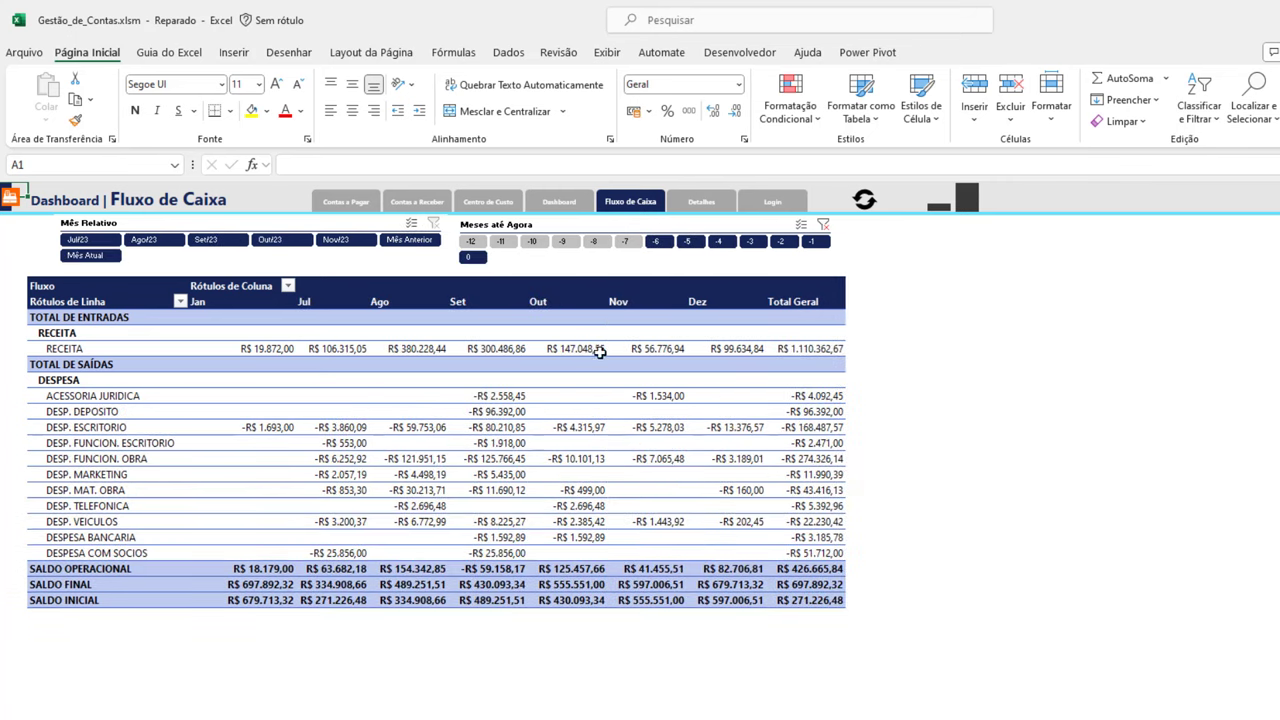
click(834, 226)
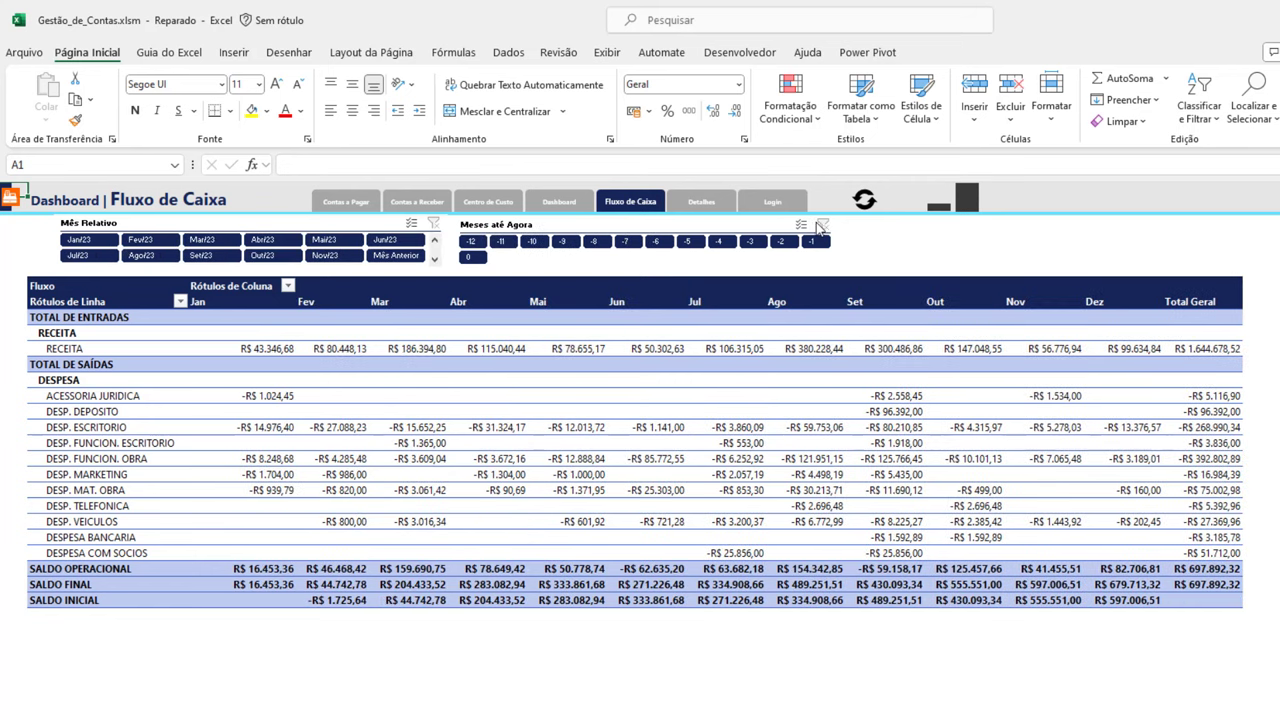
click(396, 256)
Open the Detalhes sheet and browse its Contas a Pagar table.
click(696, 200)
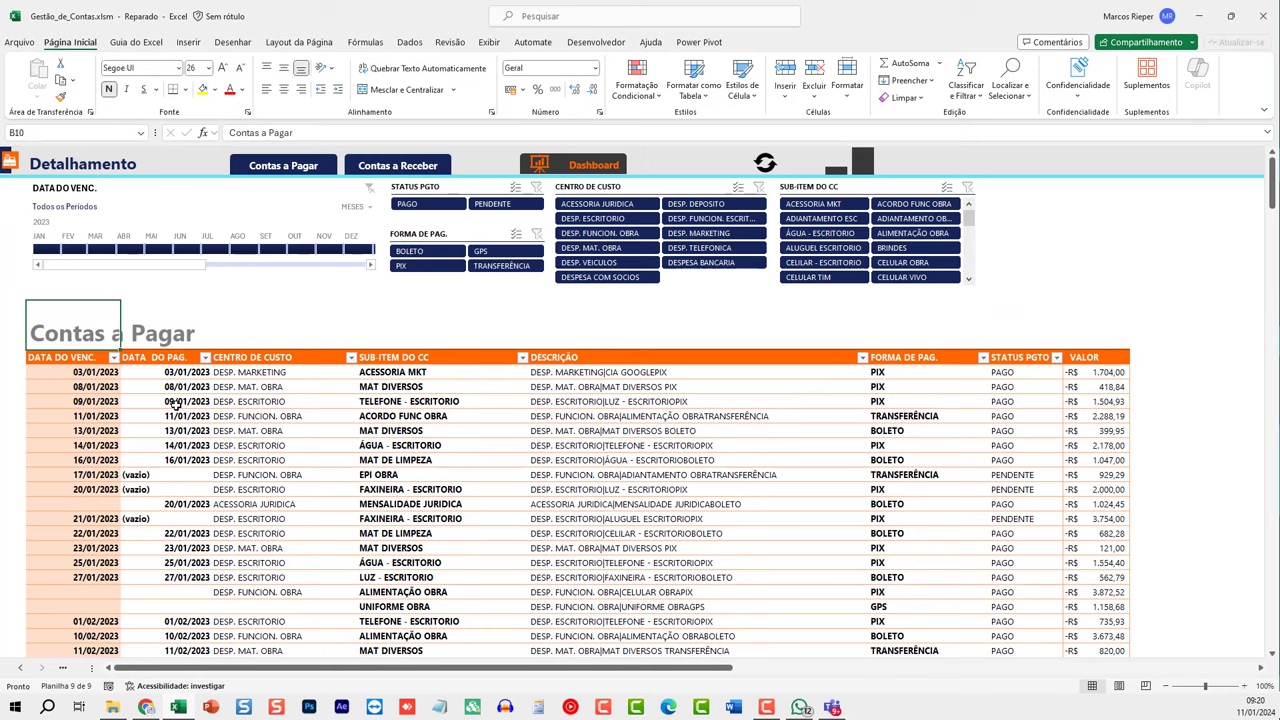
click(175, 403)
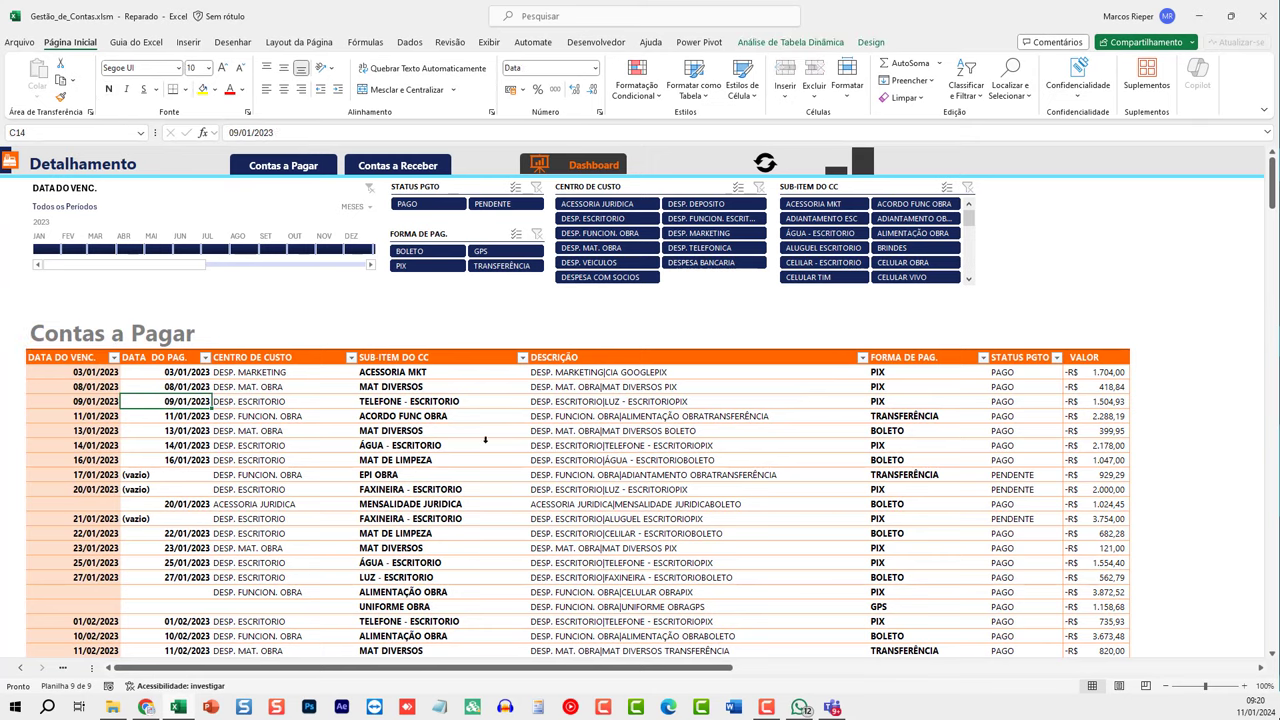
scroll(496, 443, down, 1)
scroll(324, 327, up, 1)
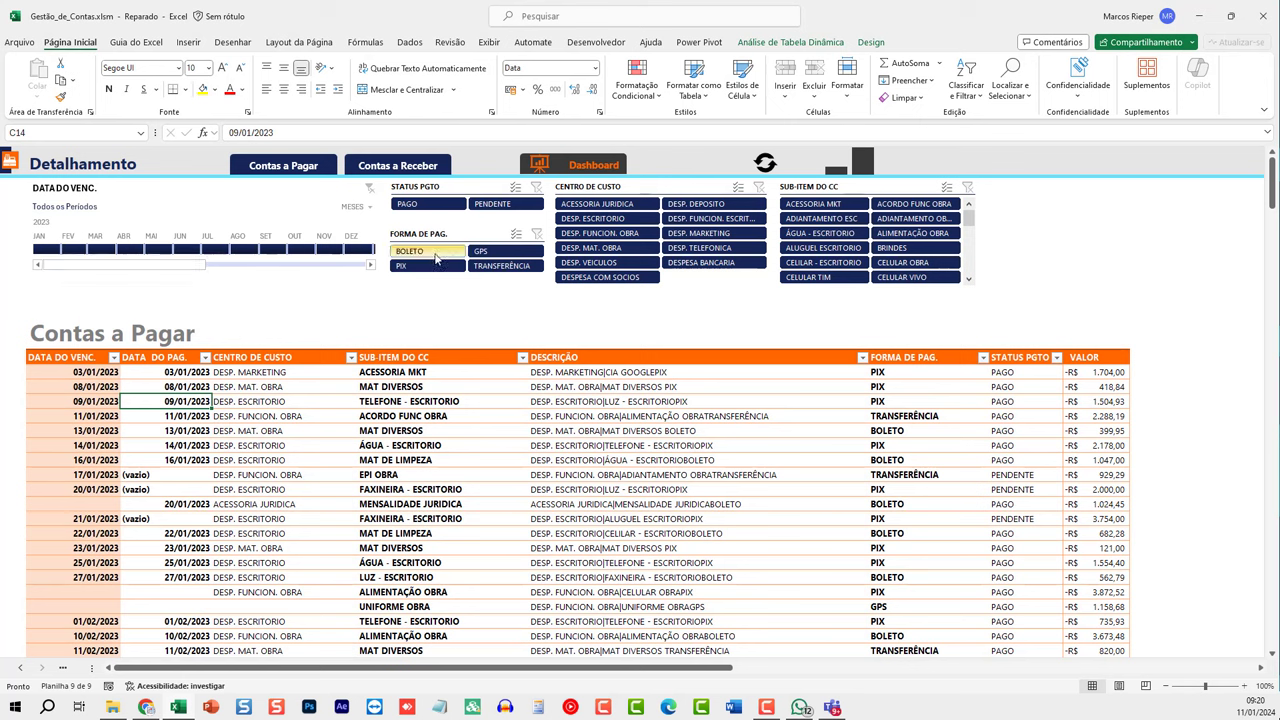
Test Centro de Custo (ACESSORIA JURIDICA, DESP. FUNCION. ESCRITORIO) and Status Pgto (PENDENTE, PAGO) filters, then clear them.
click(612, 203)
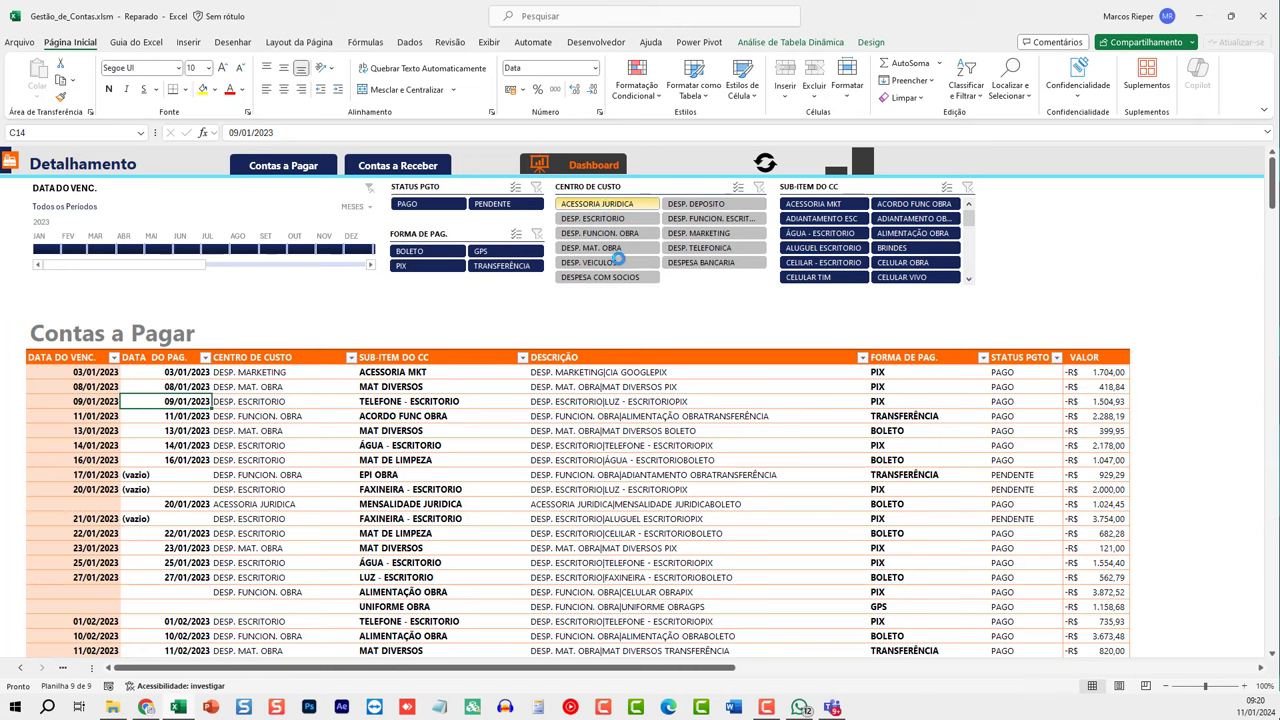
click(720, 218)
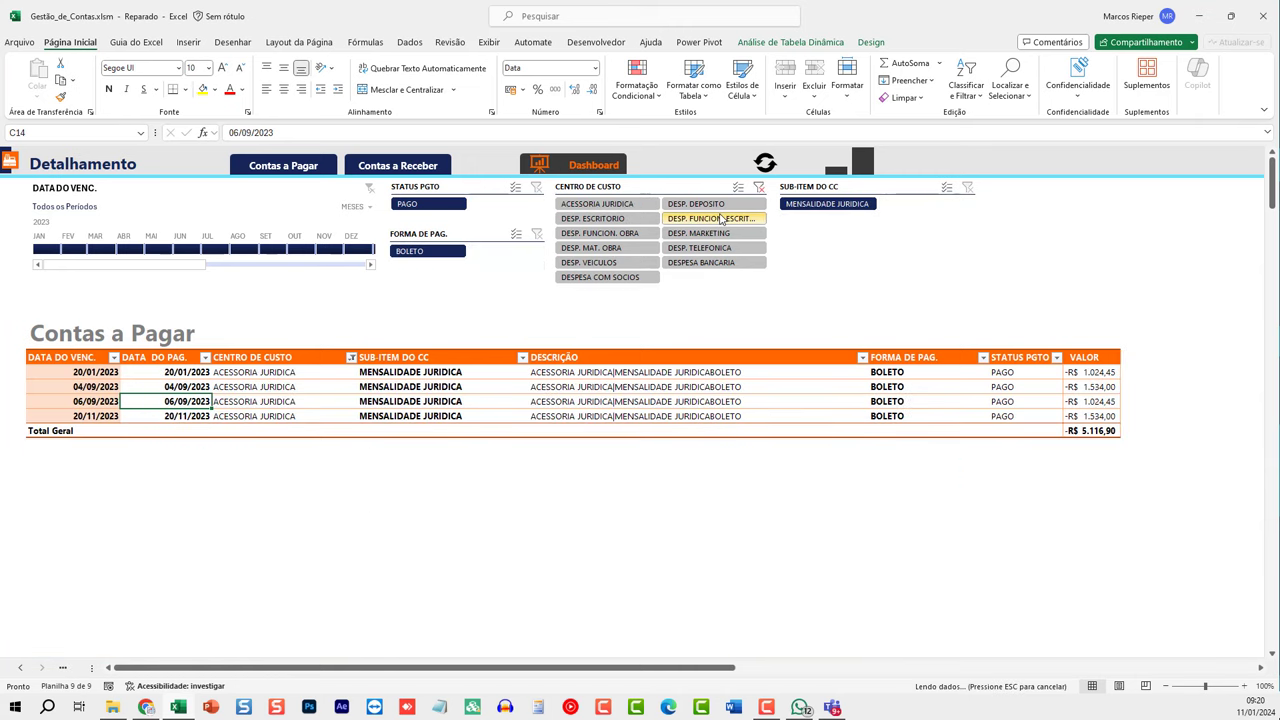
click(760, 187)
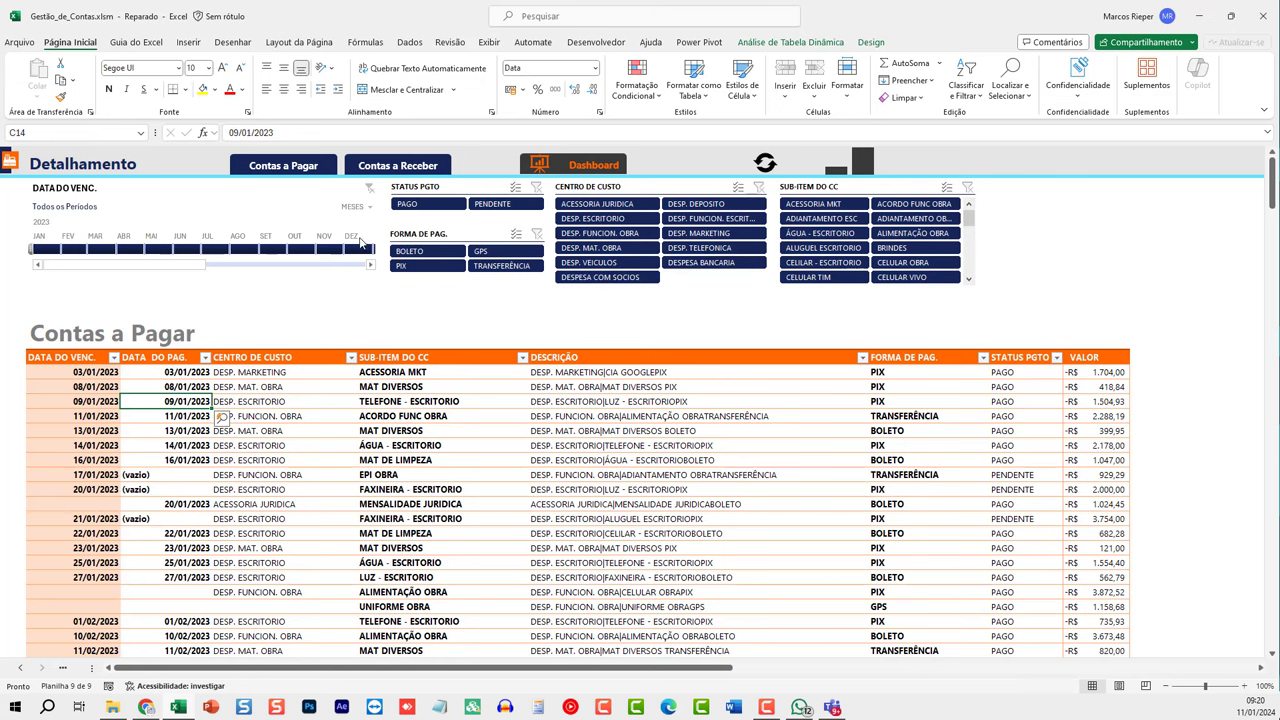
click(477, 203)
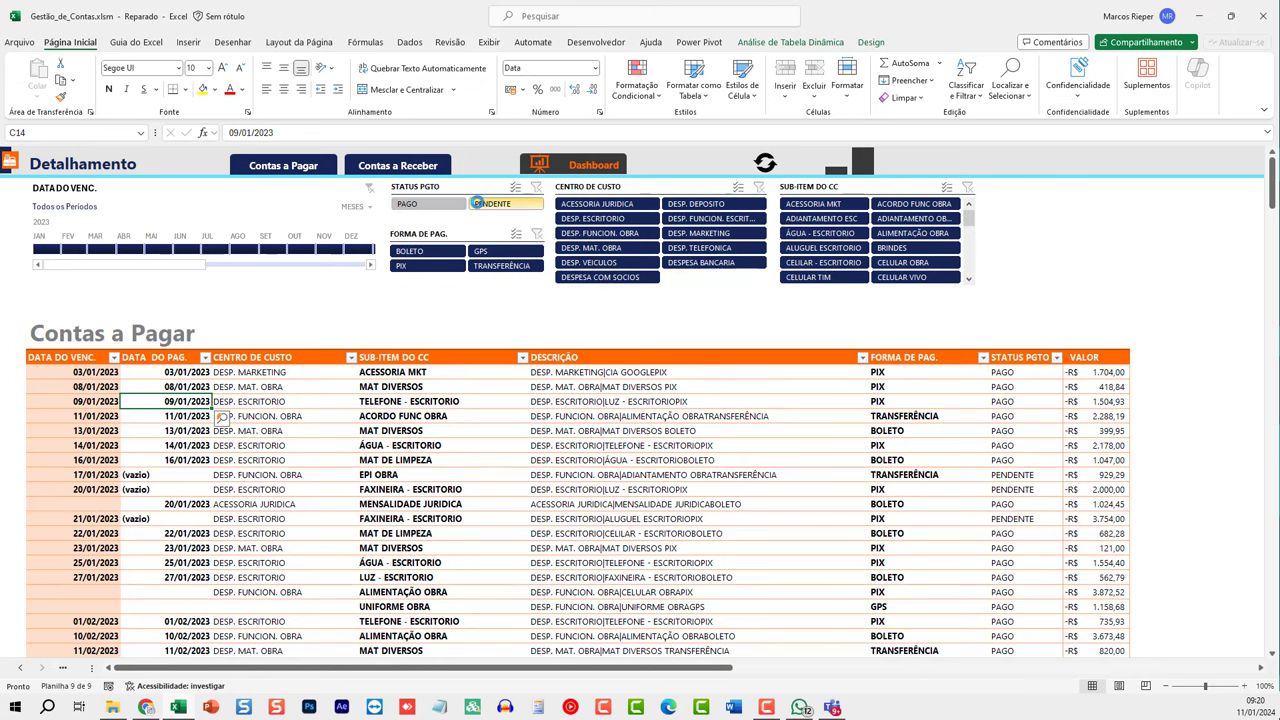
click(450, 206)
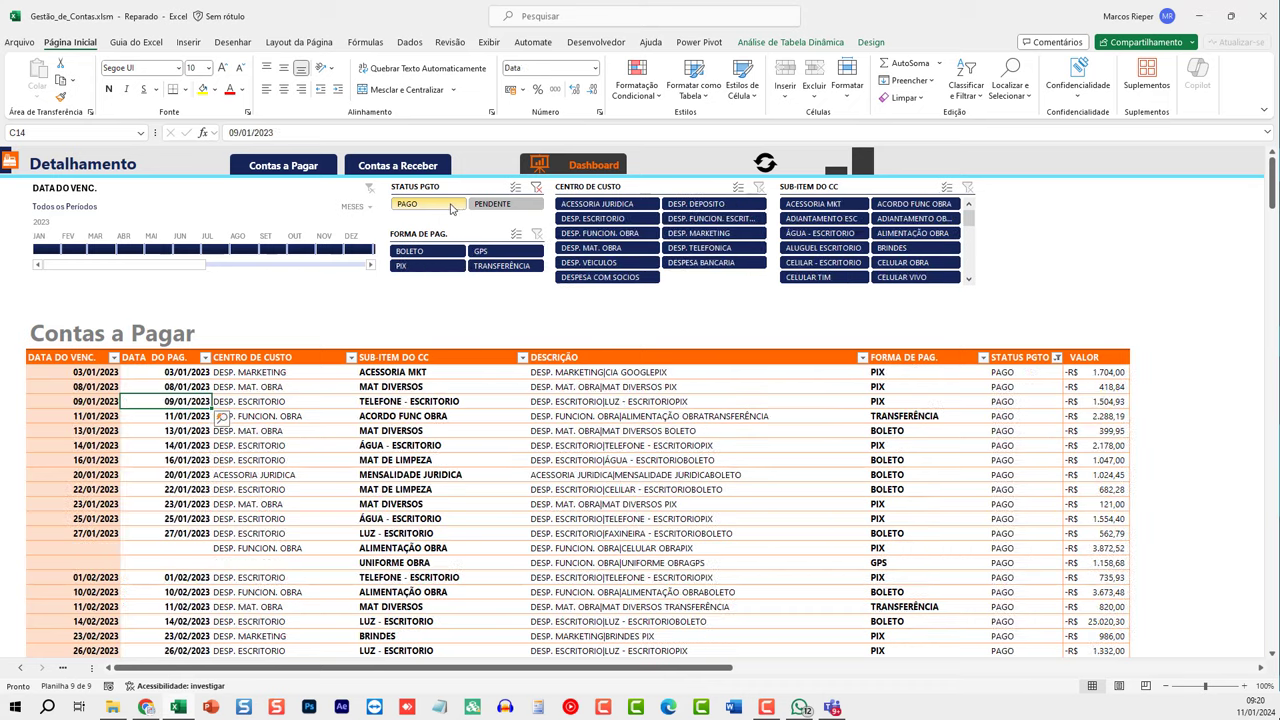
ctrl+click(490, 205)
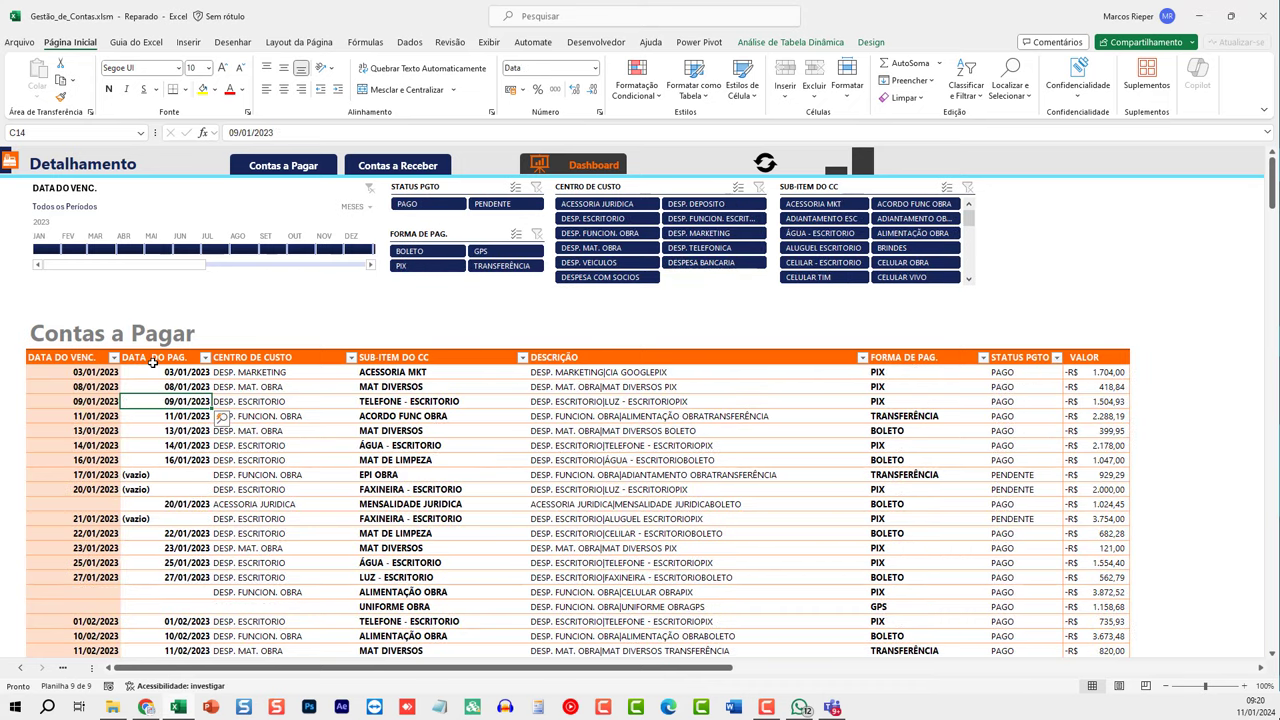
Jump to the Contas a Receber table.
drag(99, 487, 184, 505)
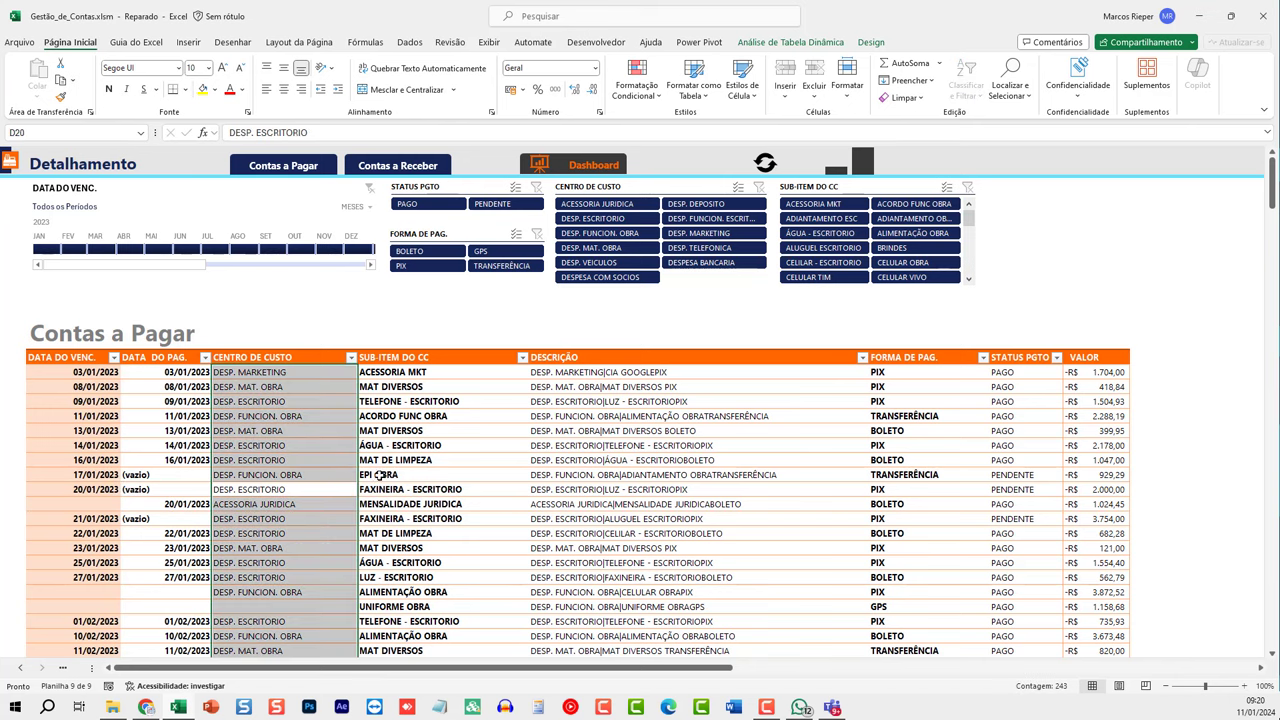
click(257, 484)
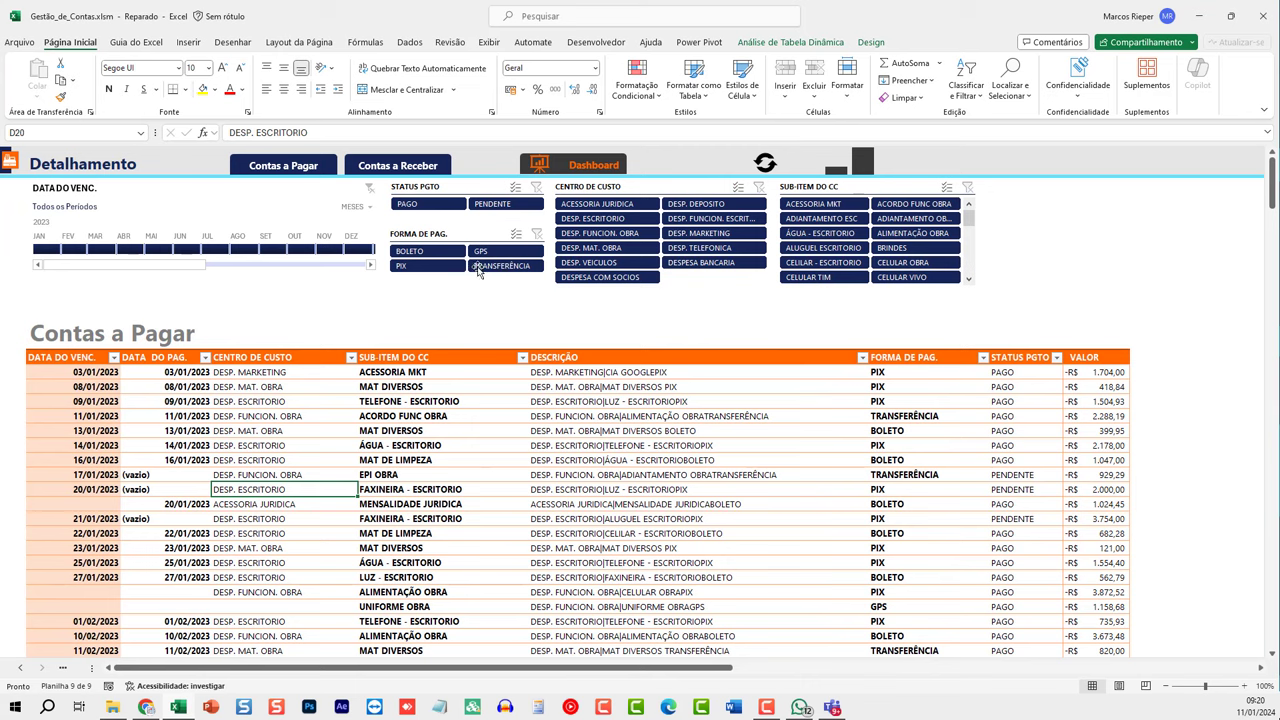
click(397, 168)
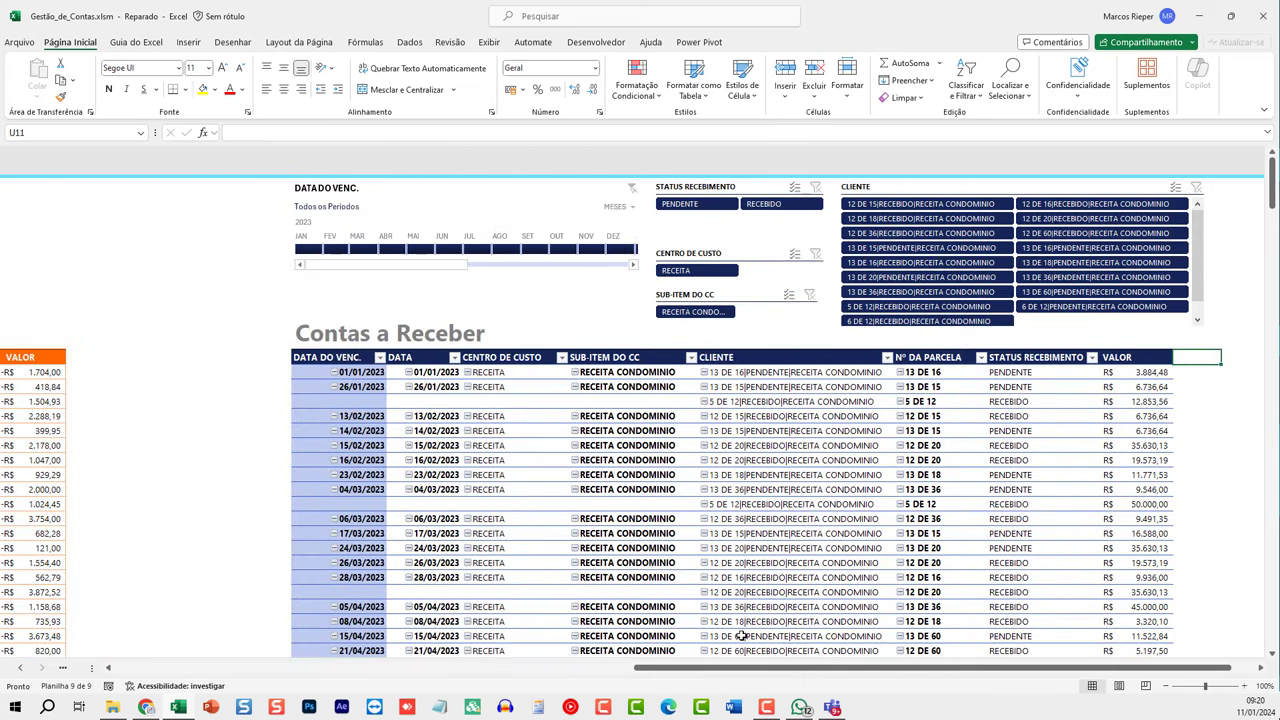
Filter receivables to clients 13 DE 16, 13 DE 36 and 12 DE 18, clear the filter, and return to the sheet top.
drag(749, 672, 773, 670)
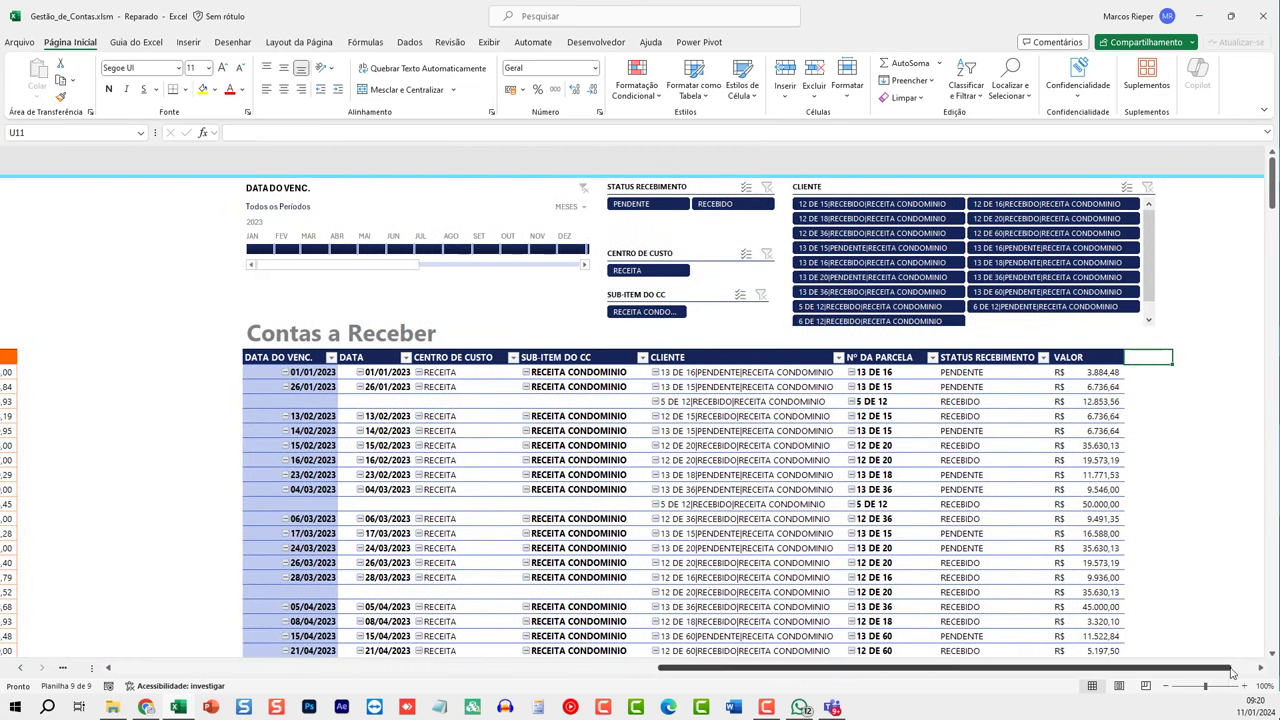
click(1260, 672)
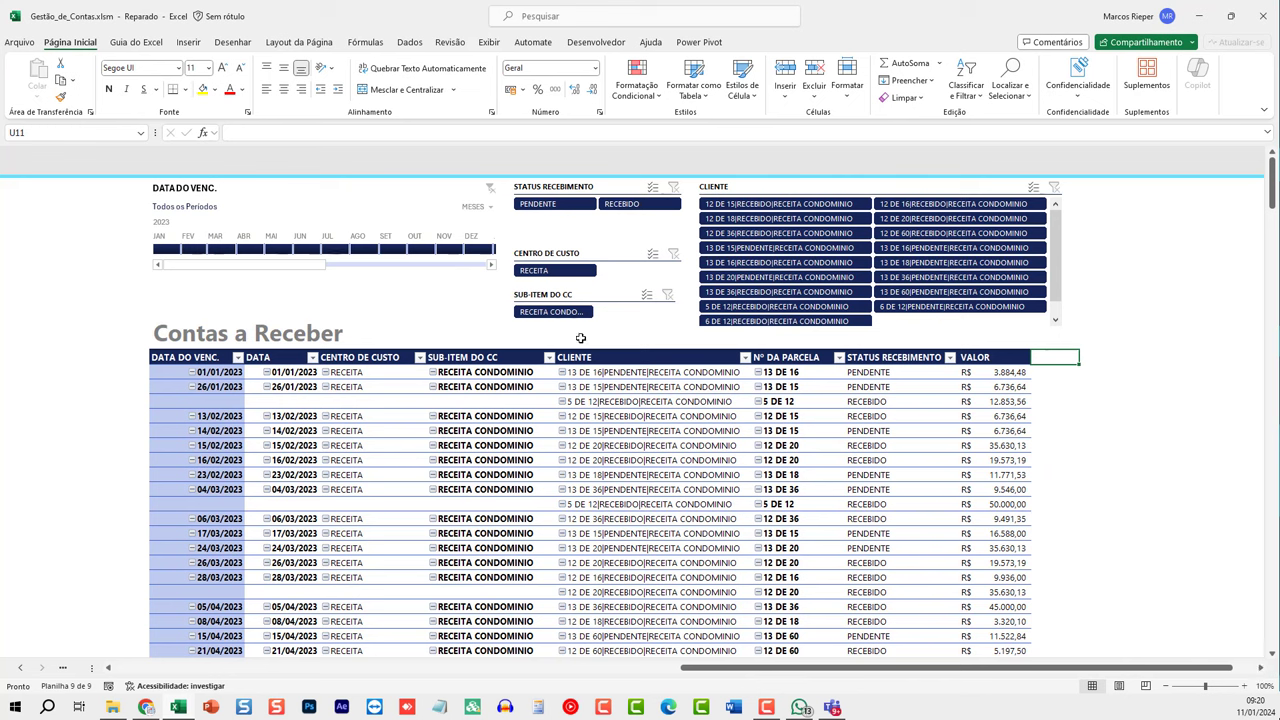
click(785, 264)
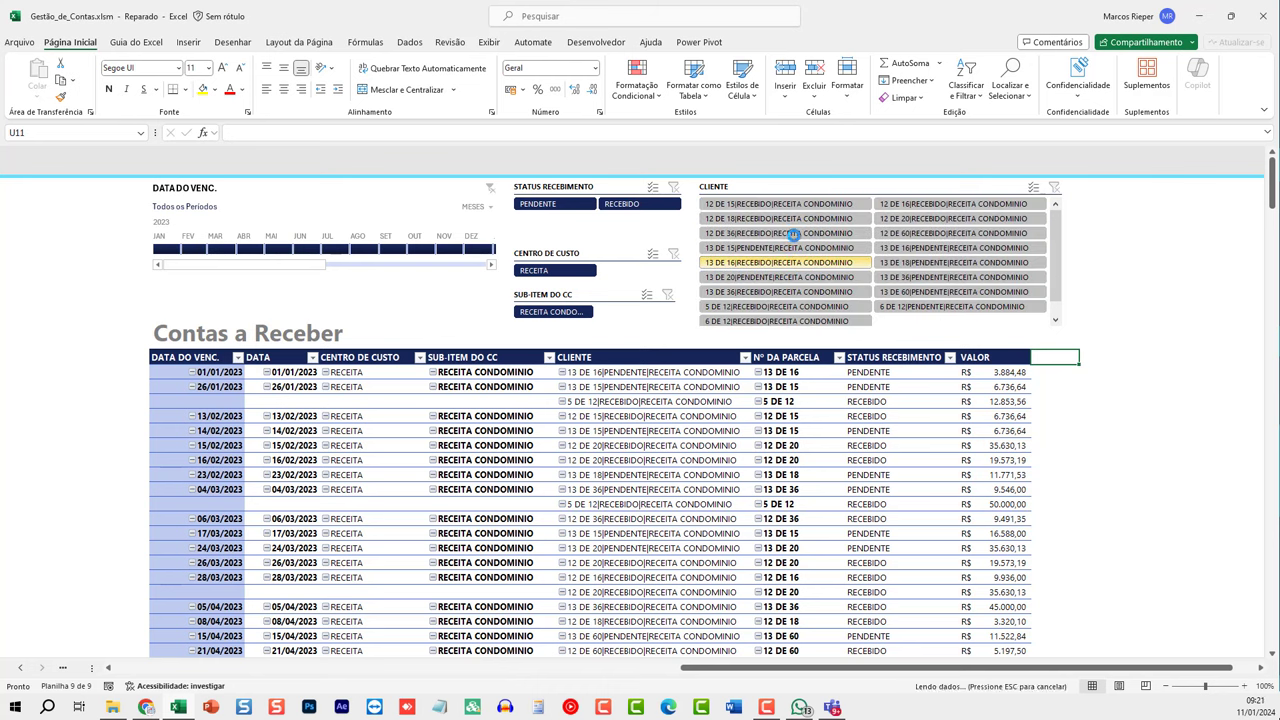
click(781, 290)
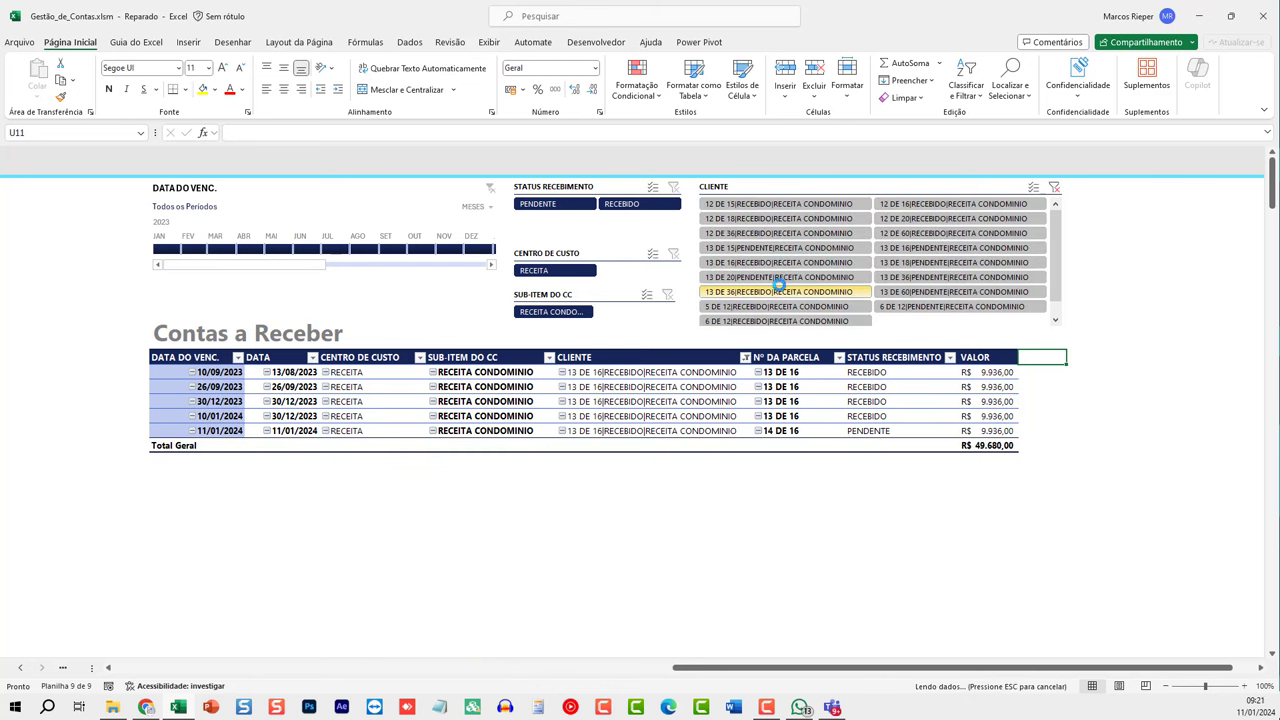
click(785, 218)
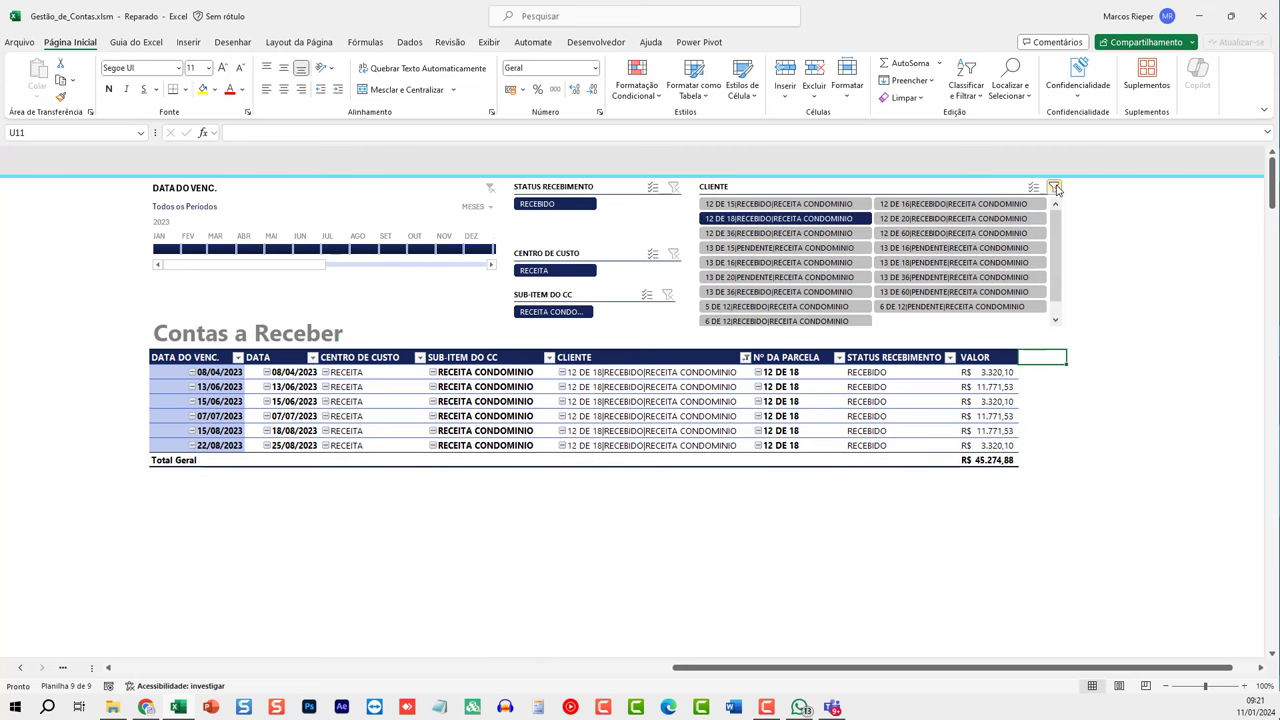
click(1054, 186)
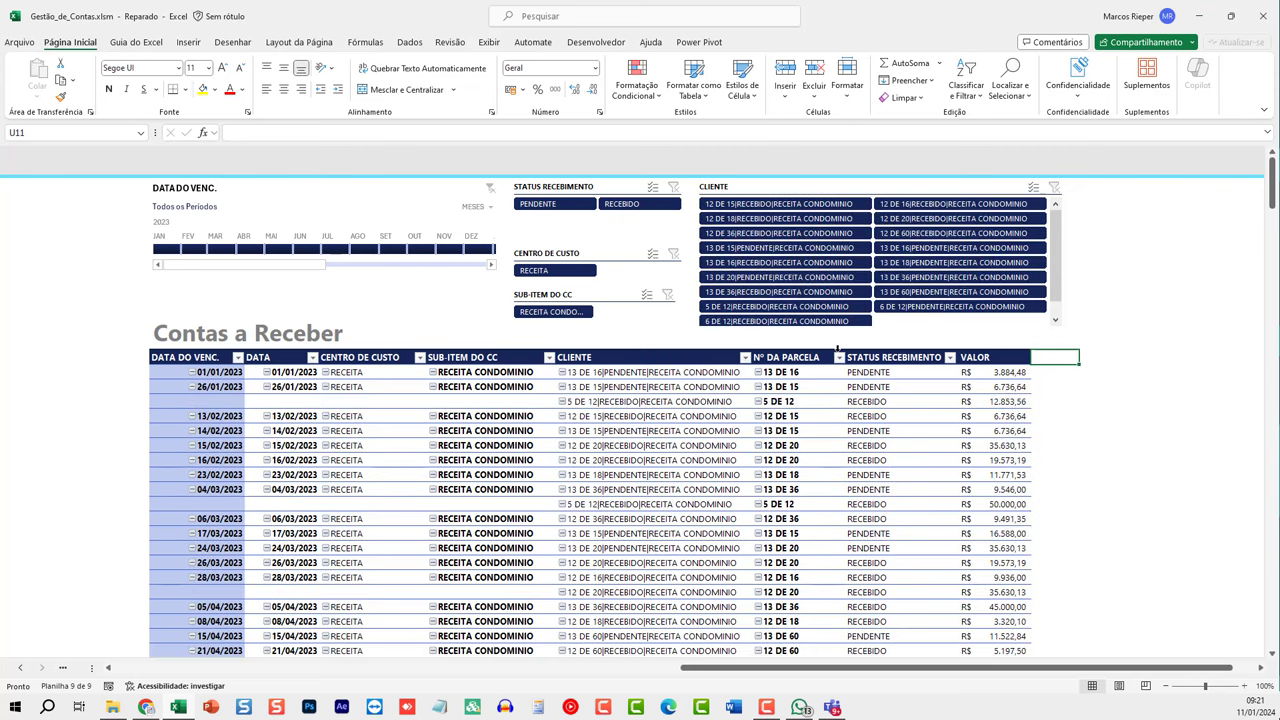
key(ctrl+Page_Up)
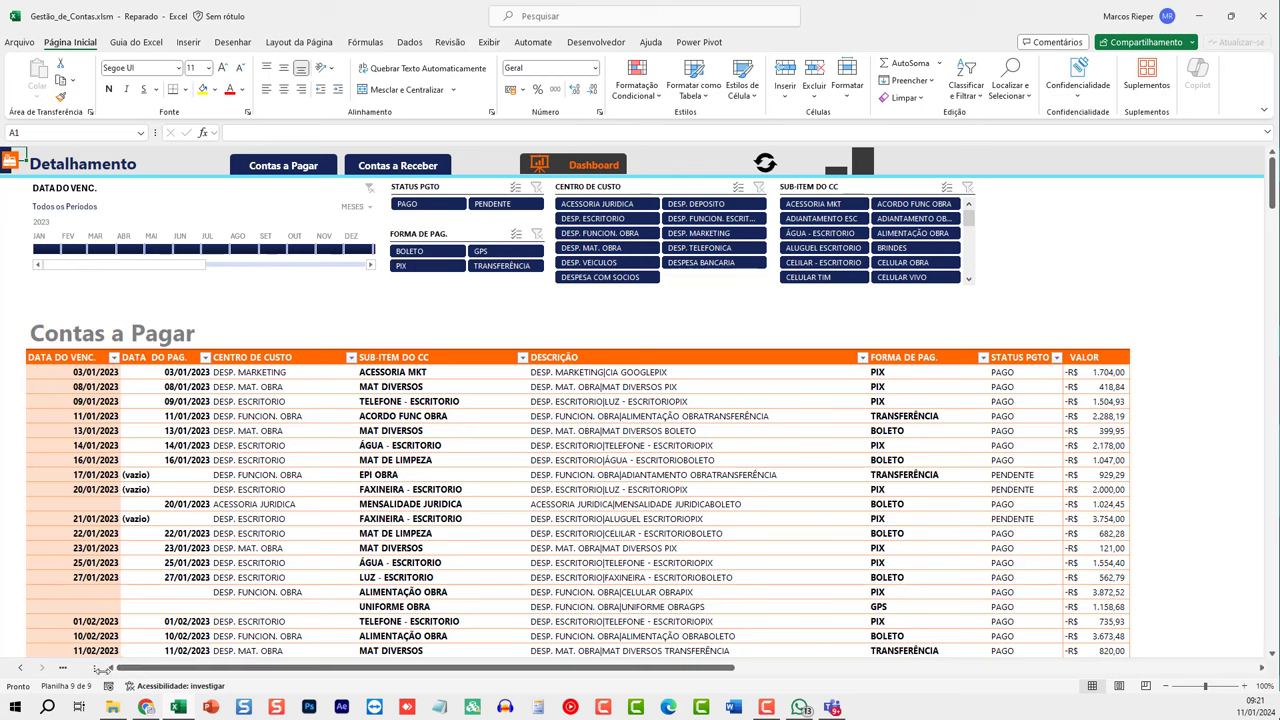
Widen the sheet-tab area and open the plan_credenciais credentials sheet.
drag(100, 668, 518, 668)
click(18, 668)
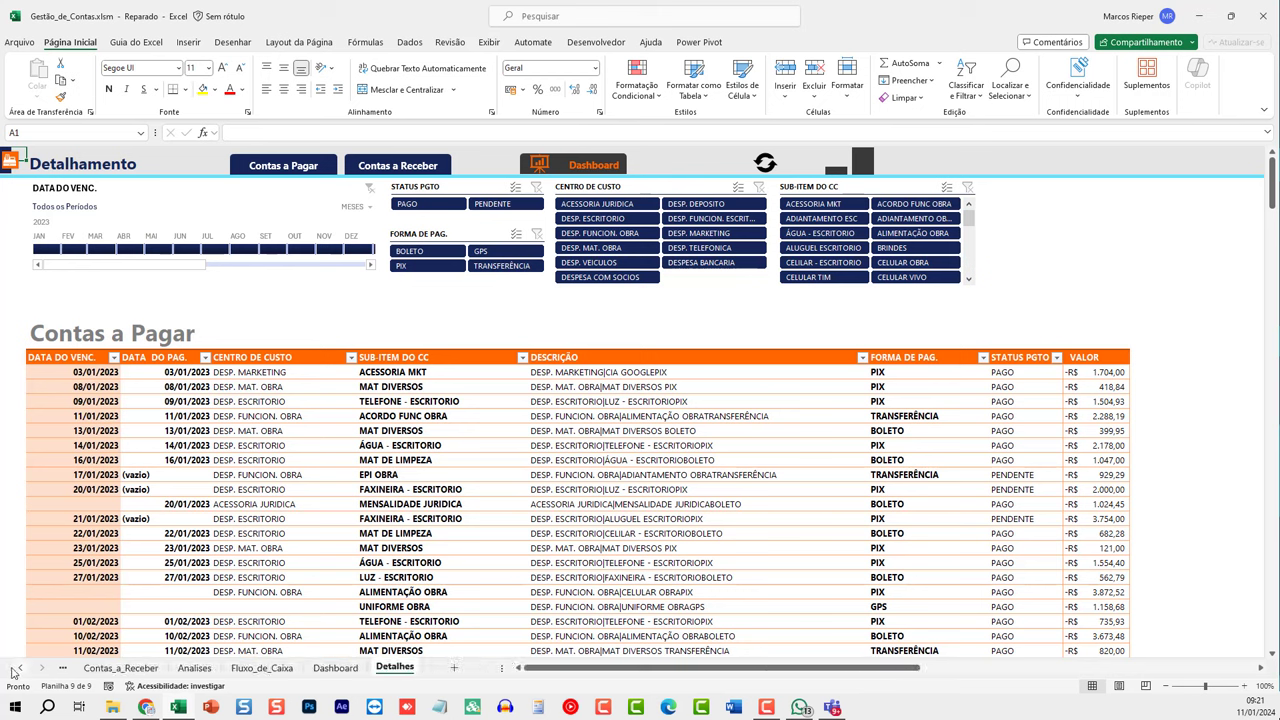
click(18, 668)
click(18, 668)
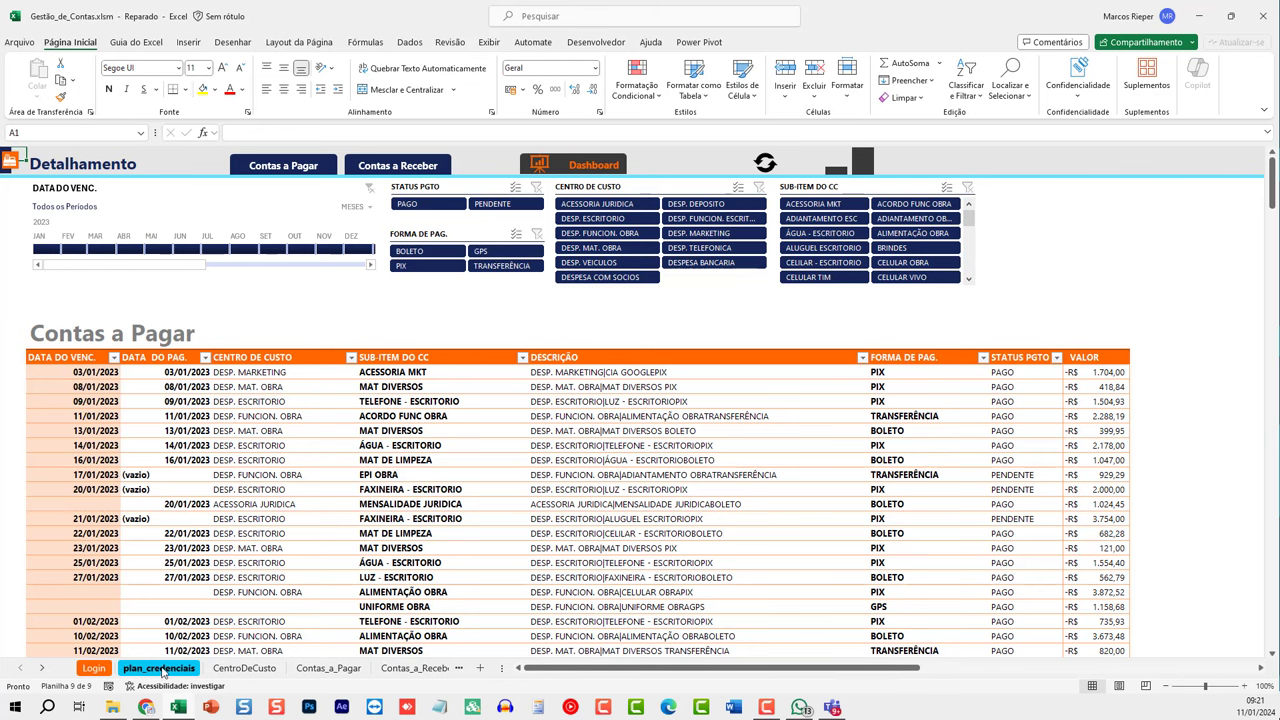
click(160, 668)
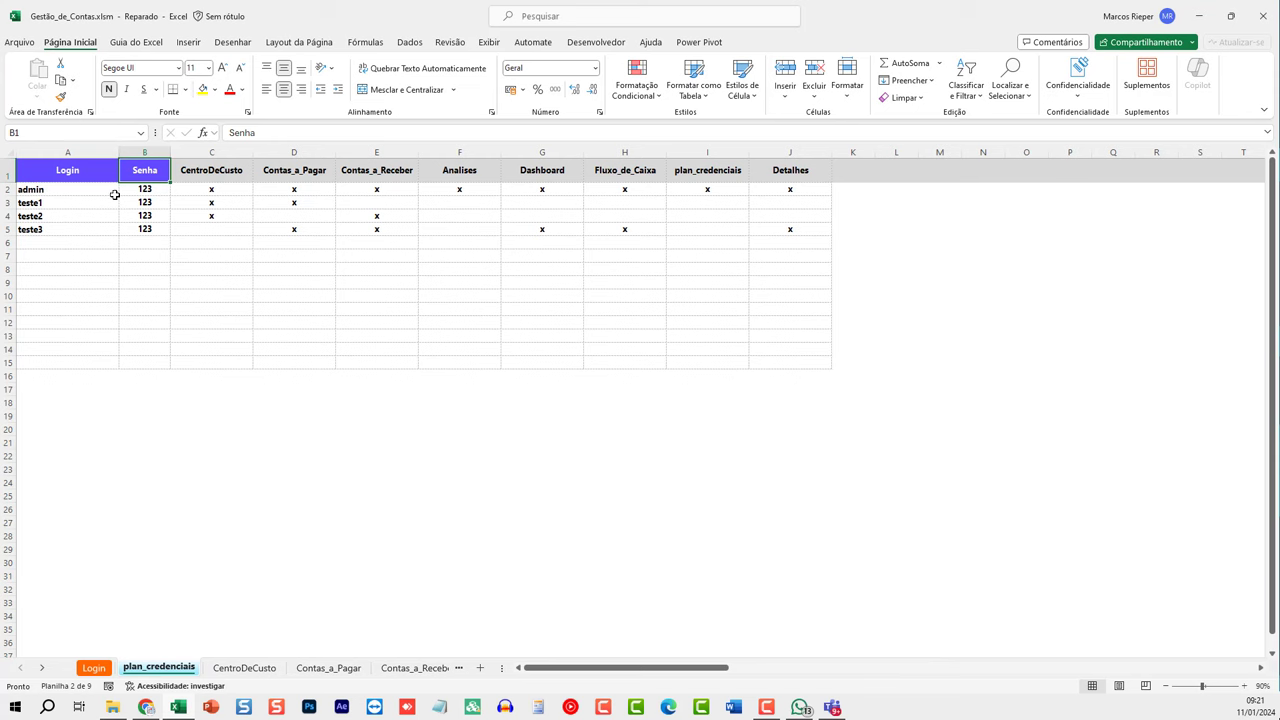
Review the admin, first and second test users' CentroDeCusto and Contas_a_Receber access marks.
click(49, 244)
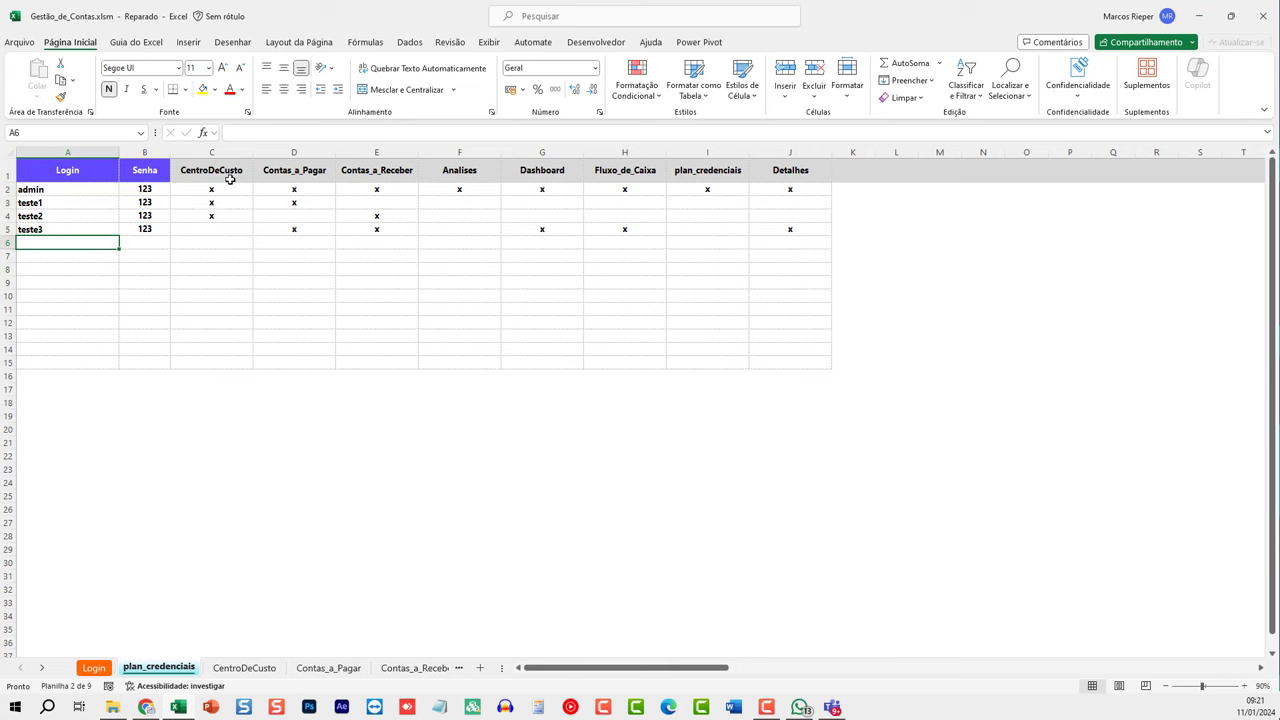
click(196, 192)
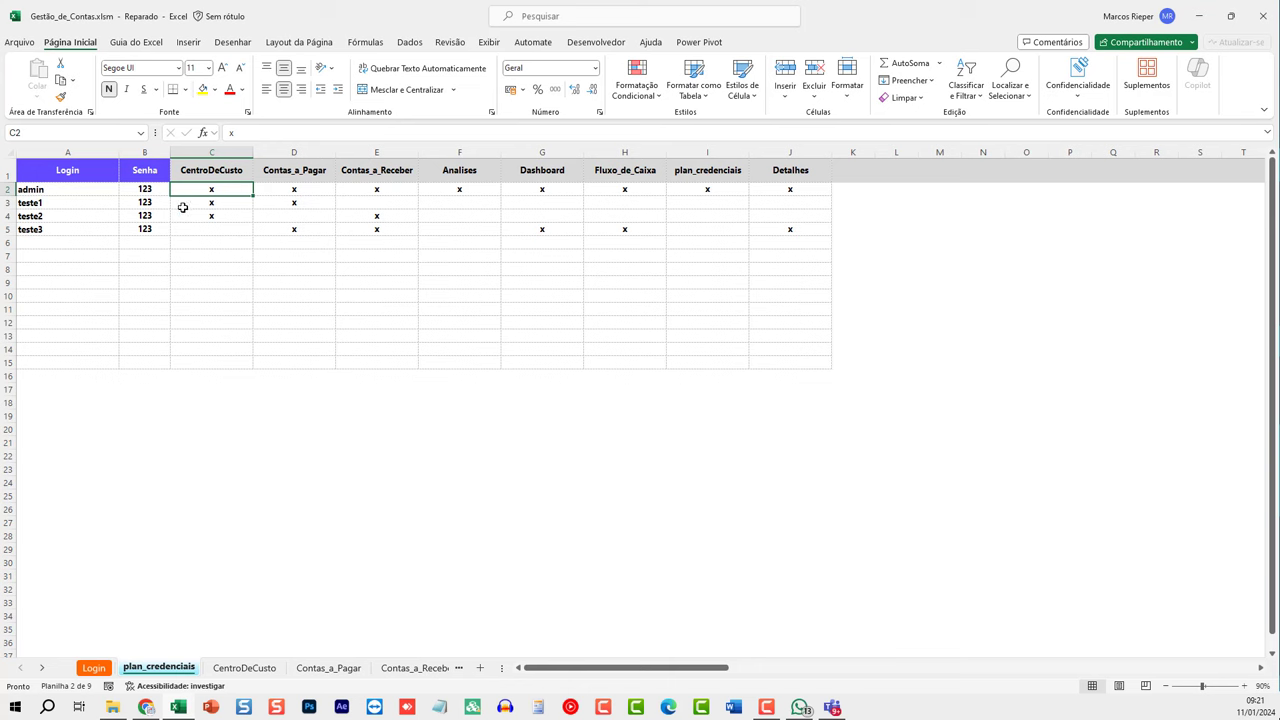
drag(195, 203, 317, 204)
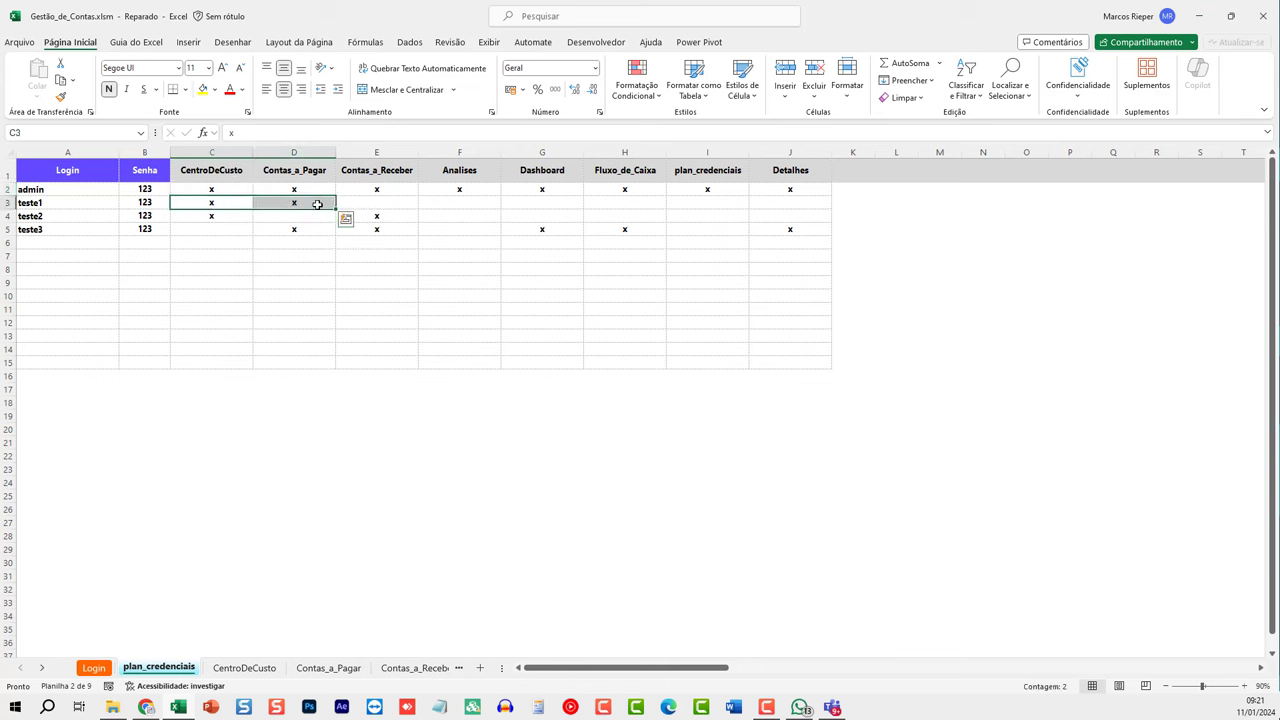
click(212, 215)
click(368, 217)
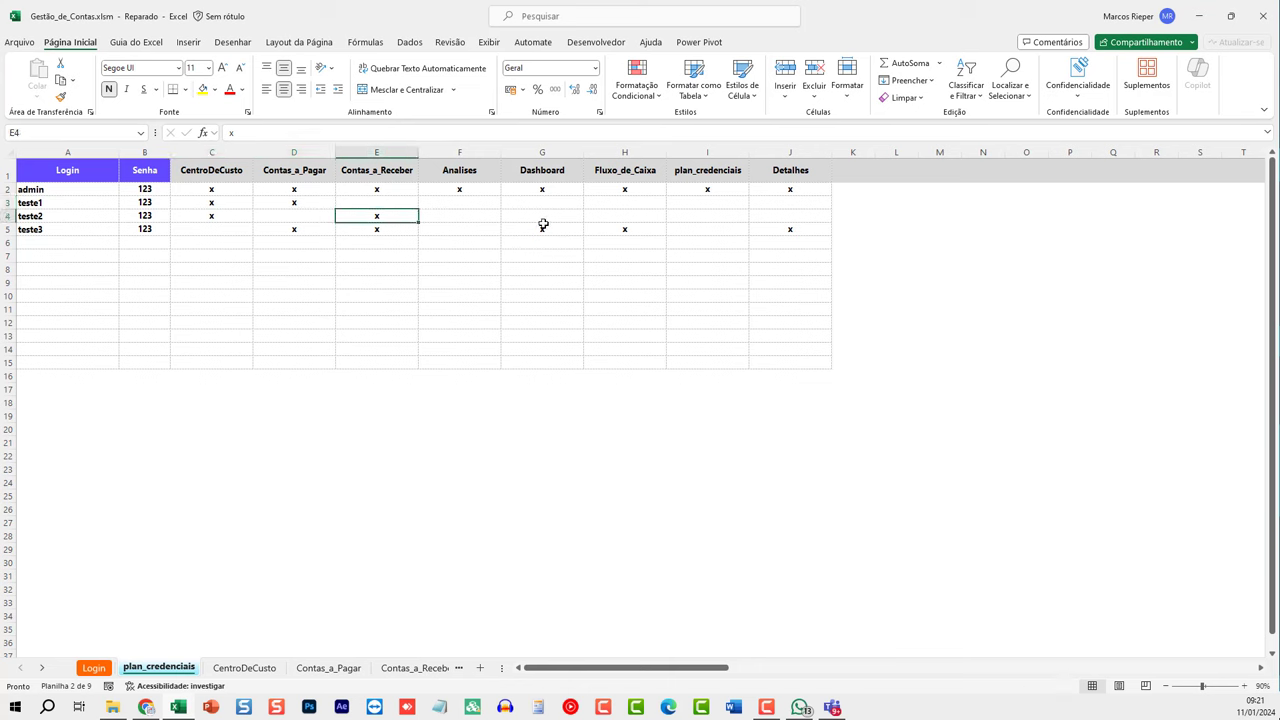
Review the third test user's permissions (no Analises, CentroDeCusto or plan_credenciais access), then return to Login.
click(293, 236)
click(365, 232)
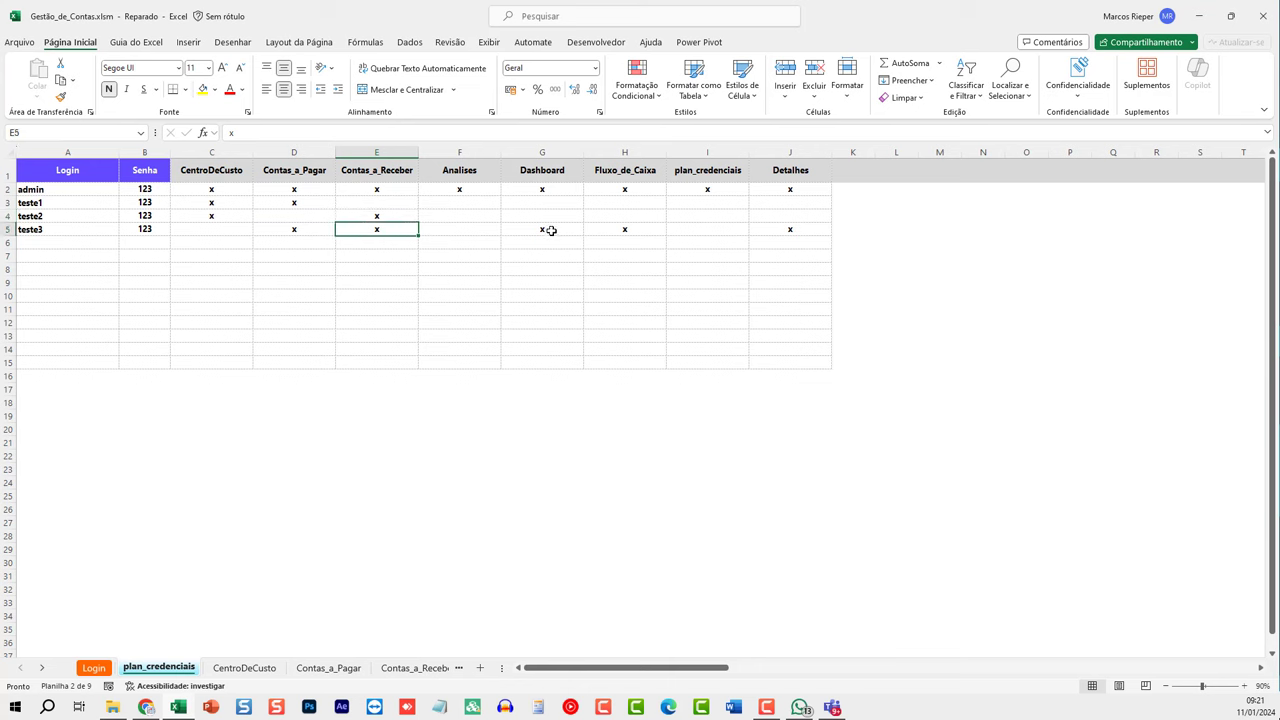
click(543, 230)
click(639, 230)
click(780, 229)
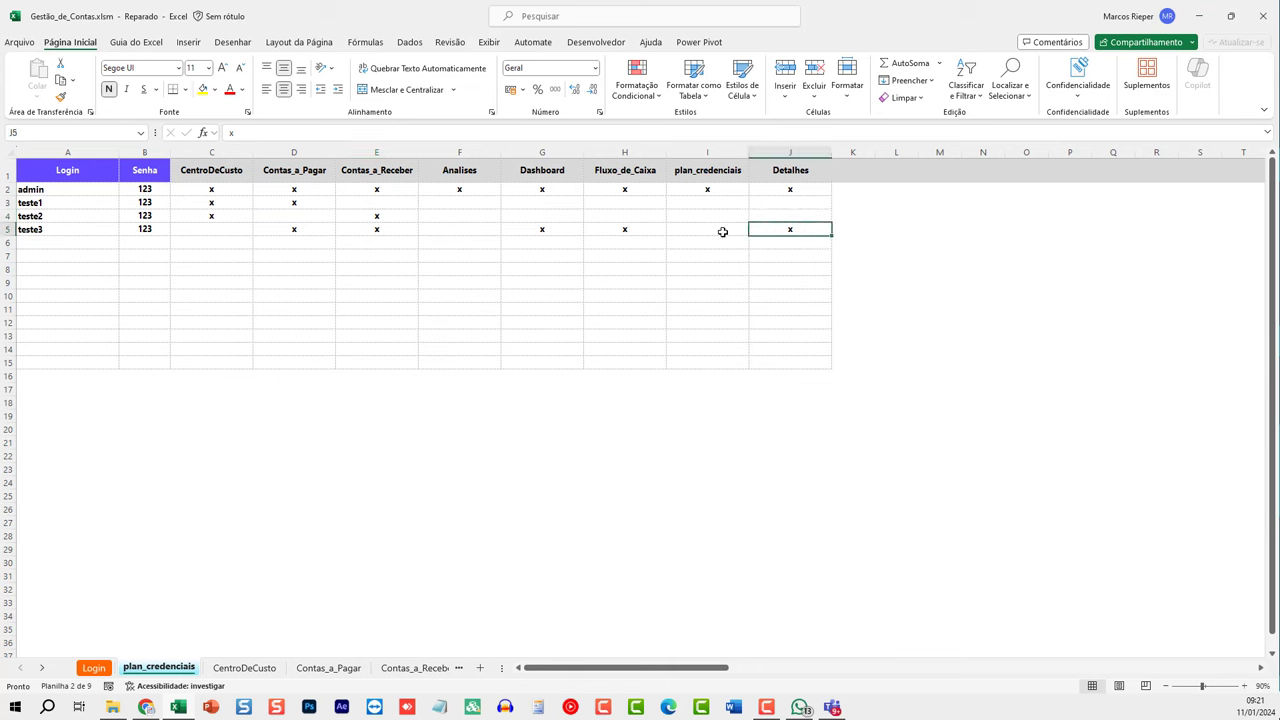
click(456, 229)
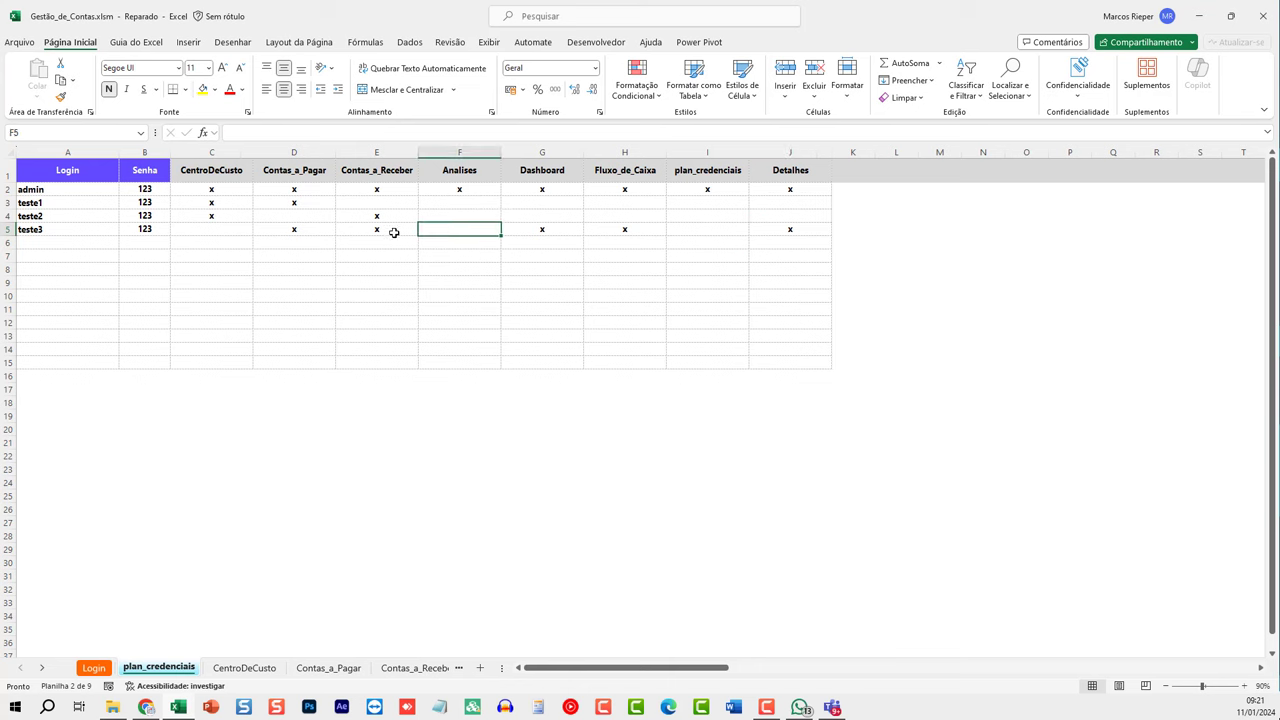
click(202, 231)
click(696, 228)
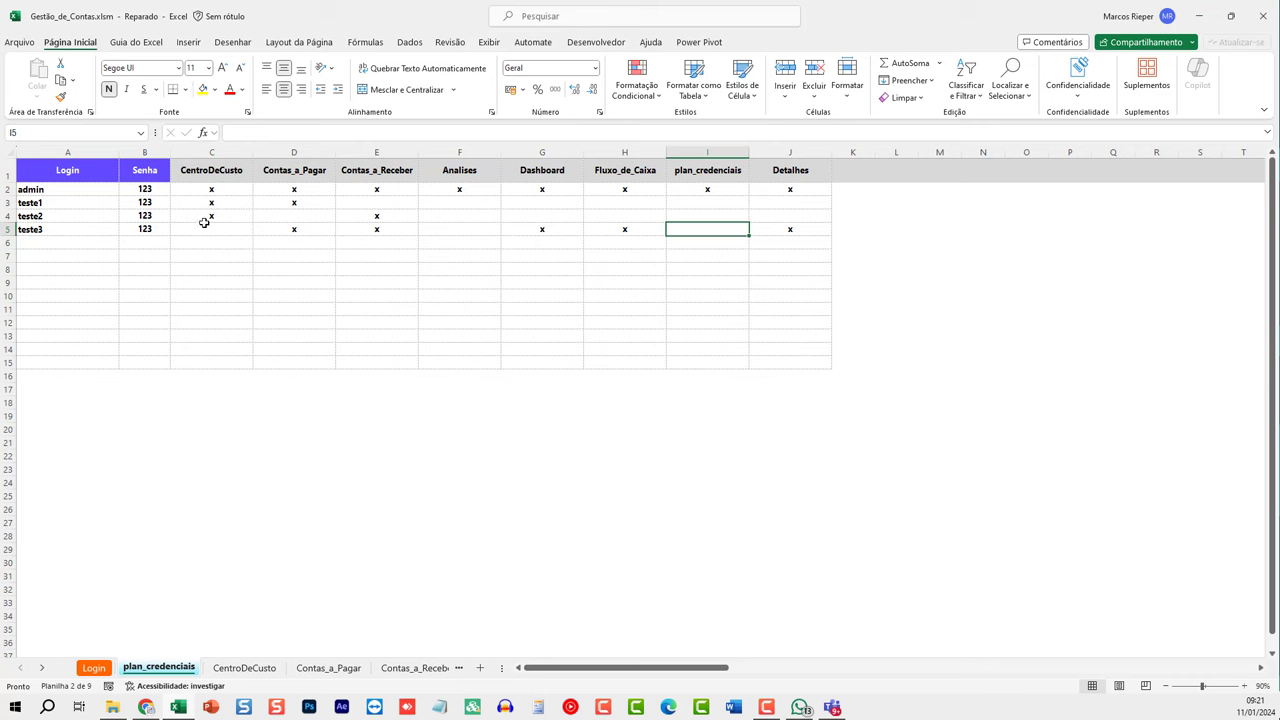
click(71, 203)
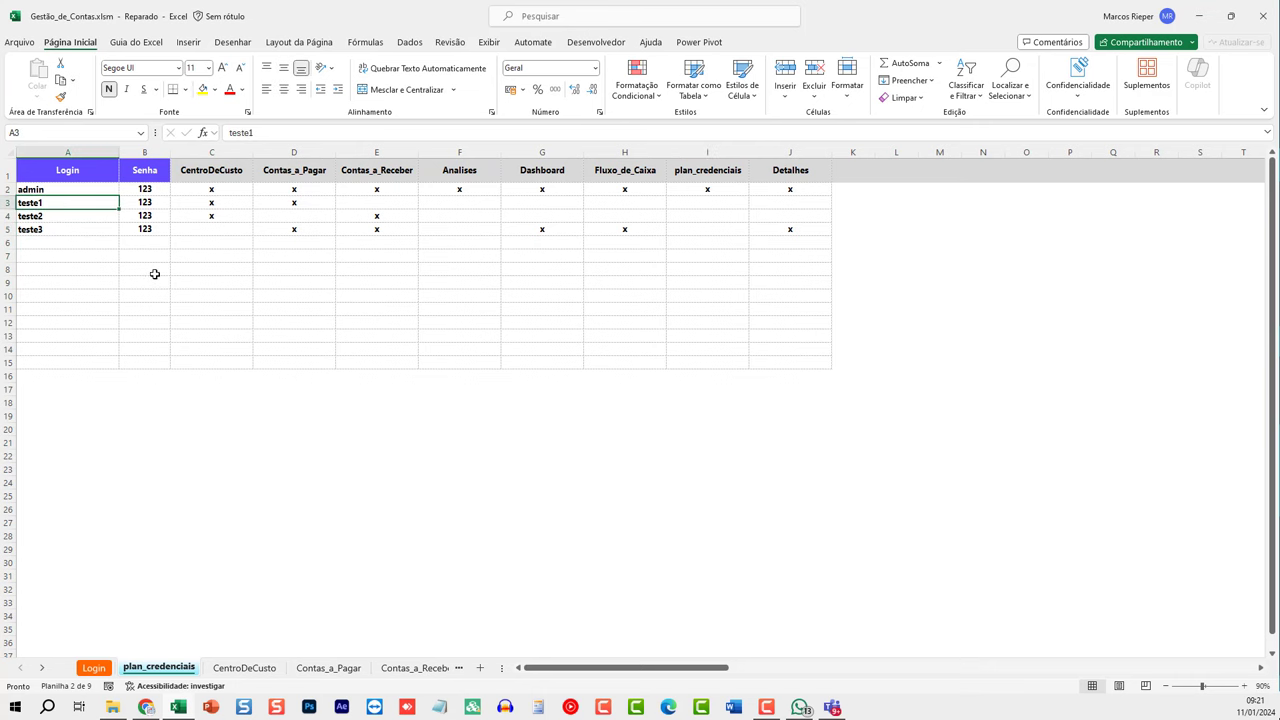
click(94, 668)
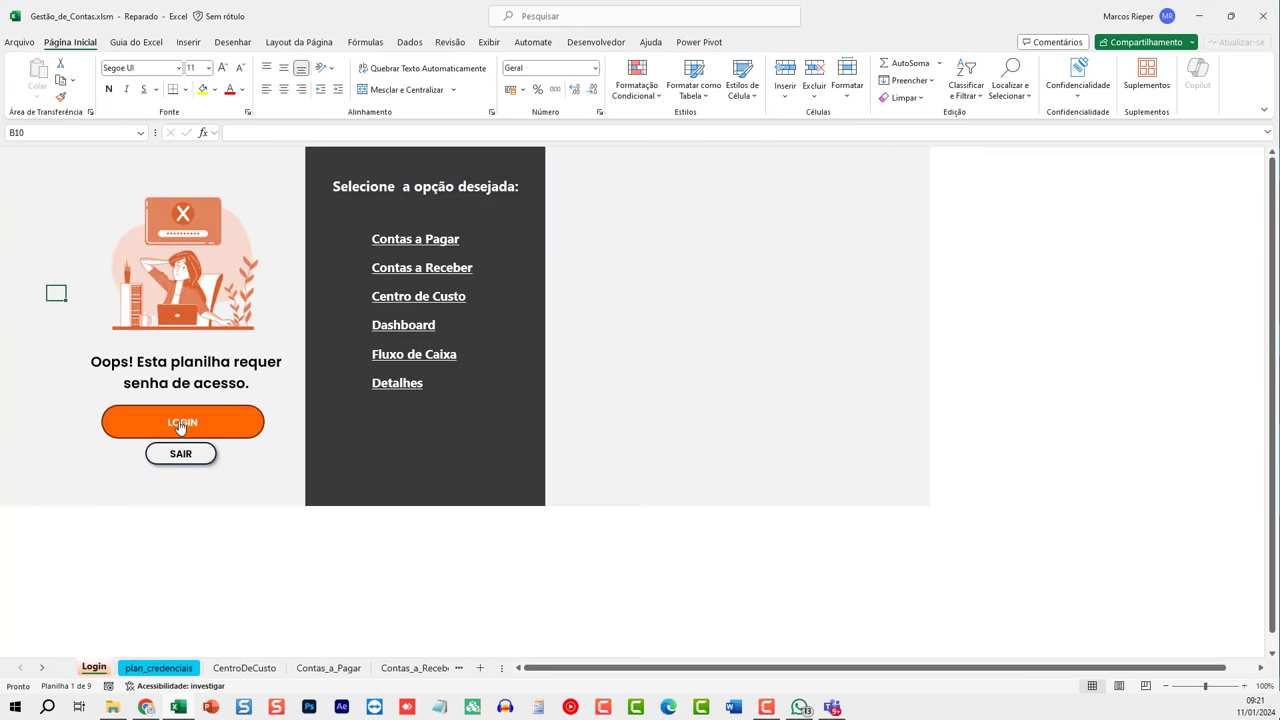
Log out, then log back in as the test user with its login and password.
click(190, 466)
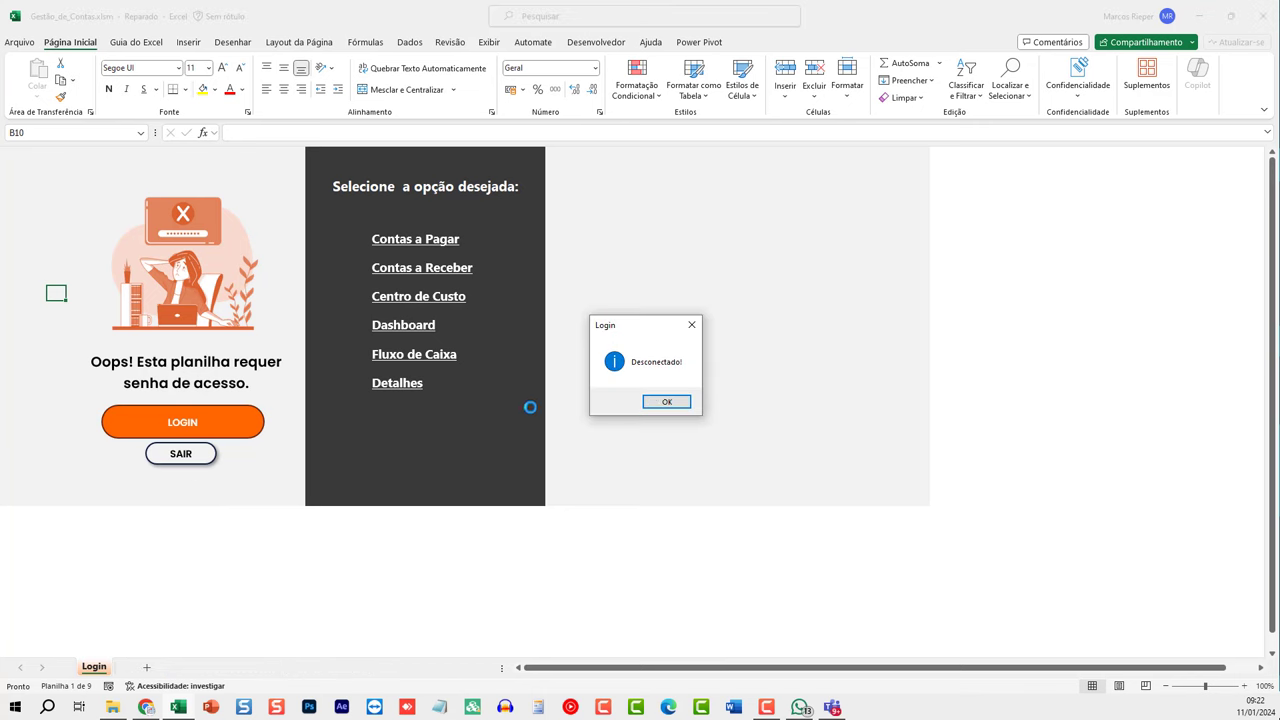
click(679, 405)
click(211, 427)
text(TE)
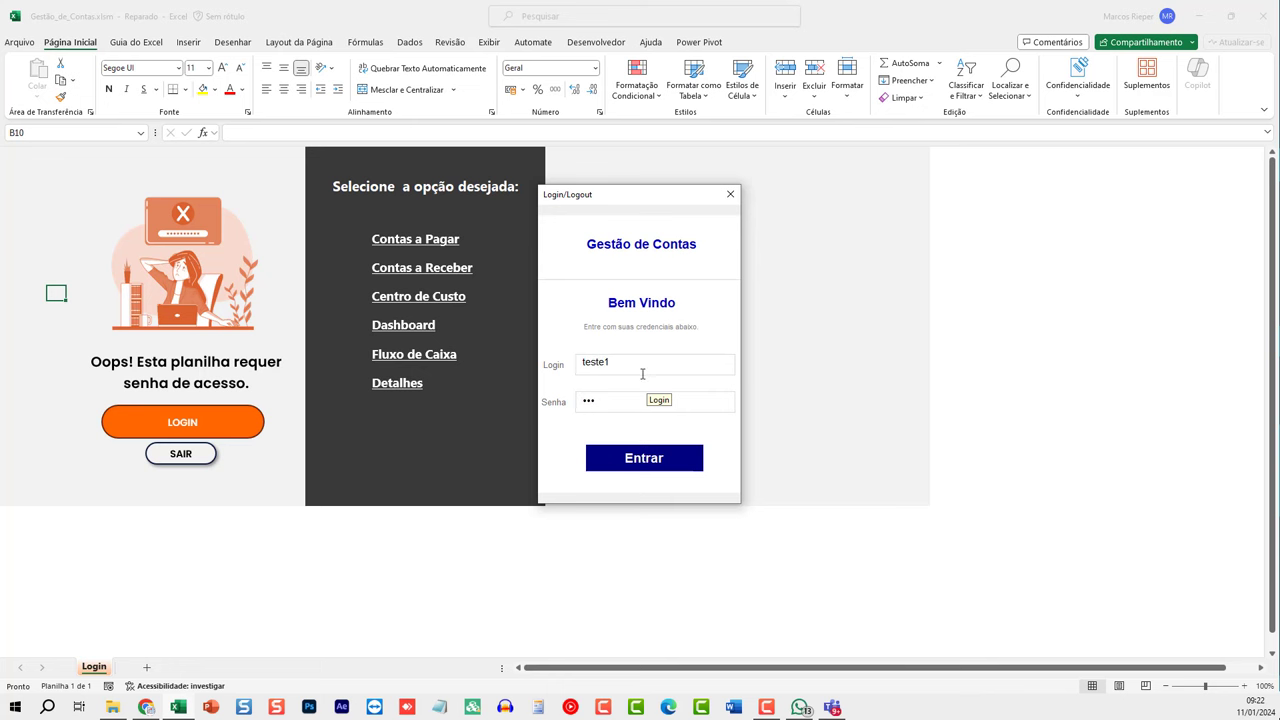
click(637, 460)
click(674, 403)
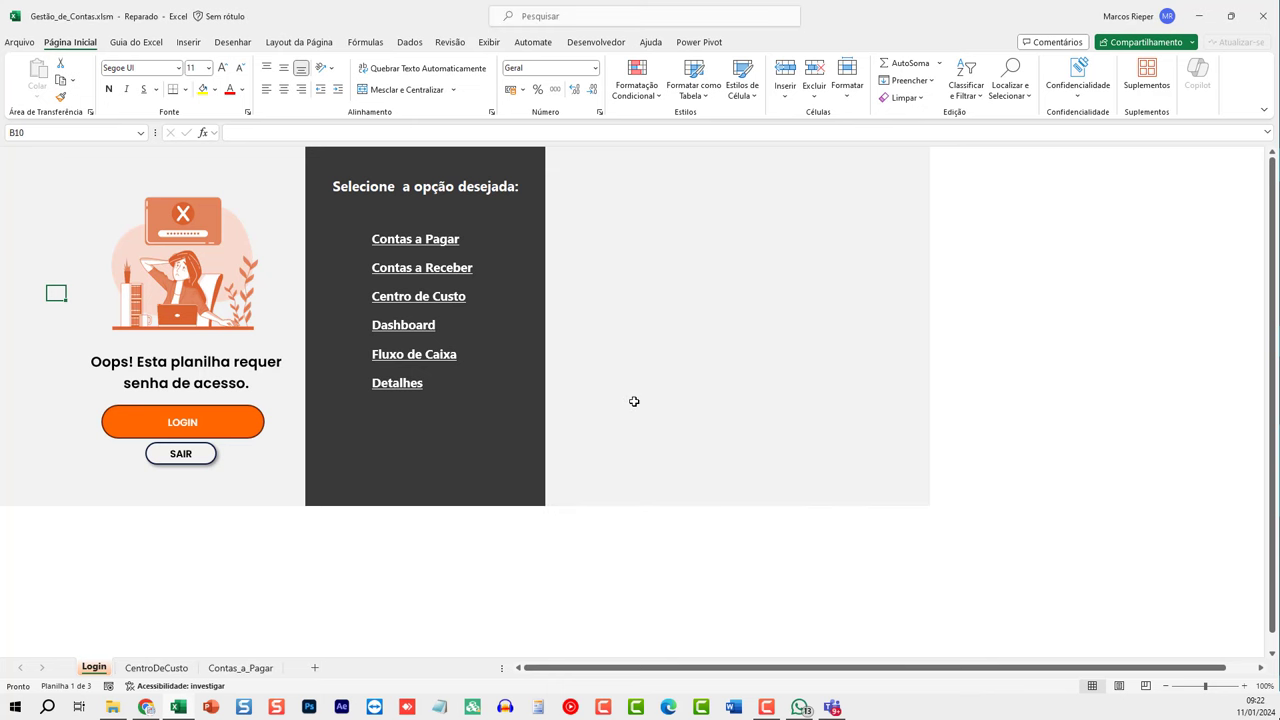
Verify the test user's access by visiting Contas a Pagar and Centro de Custo, returning to Login.
click(436, 241)
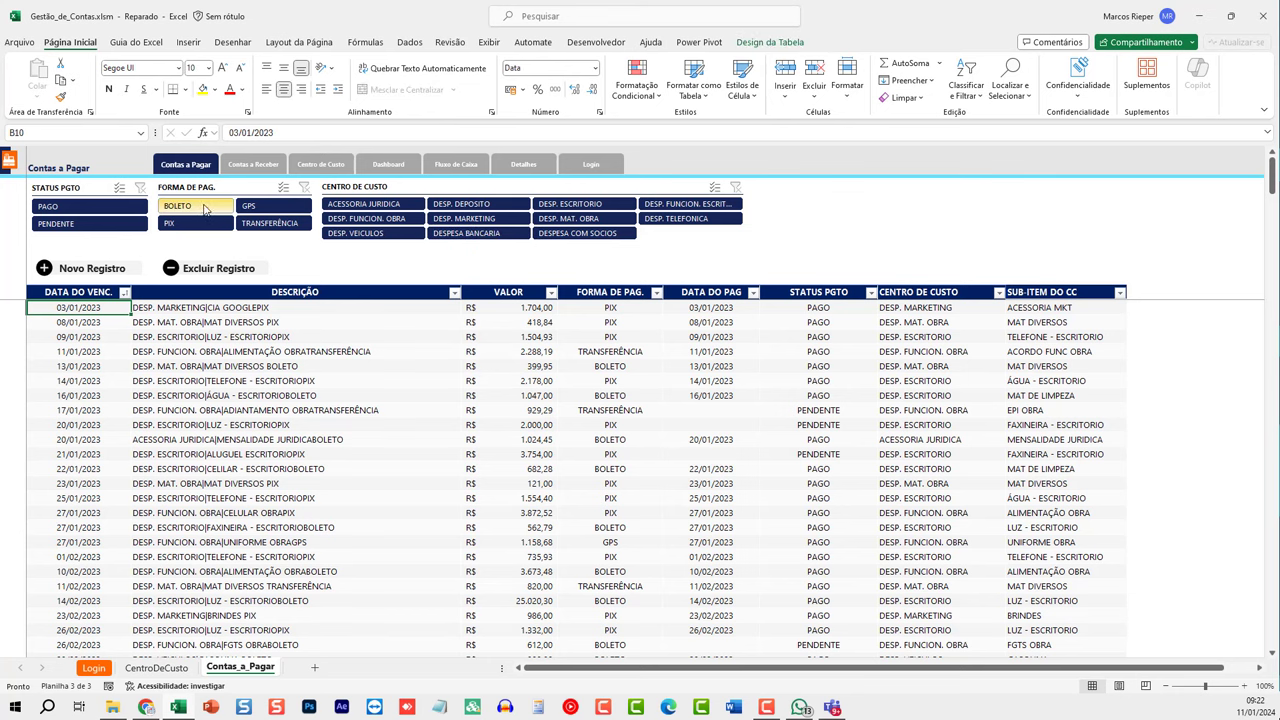
click(336, 166)
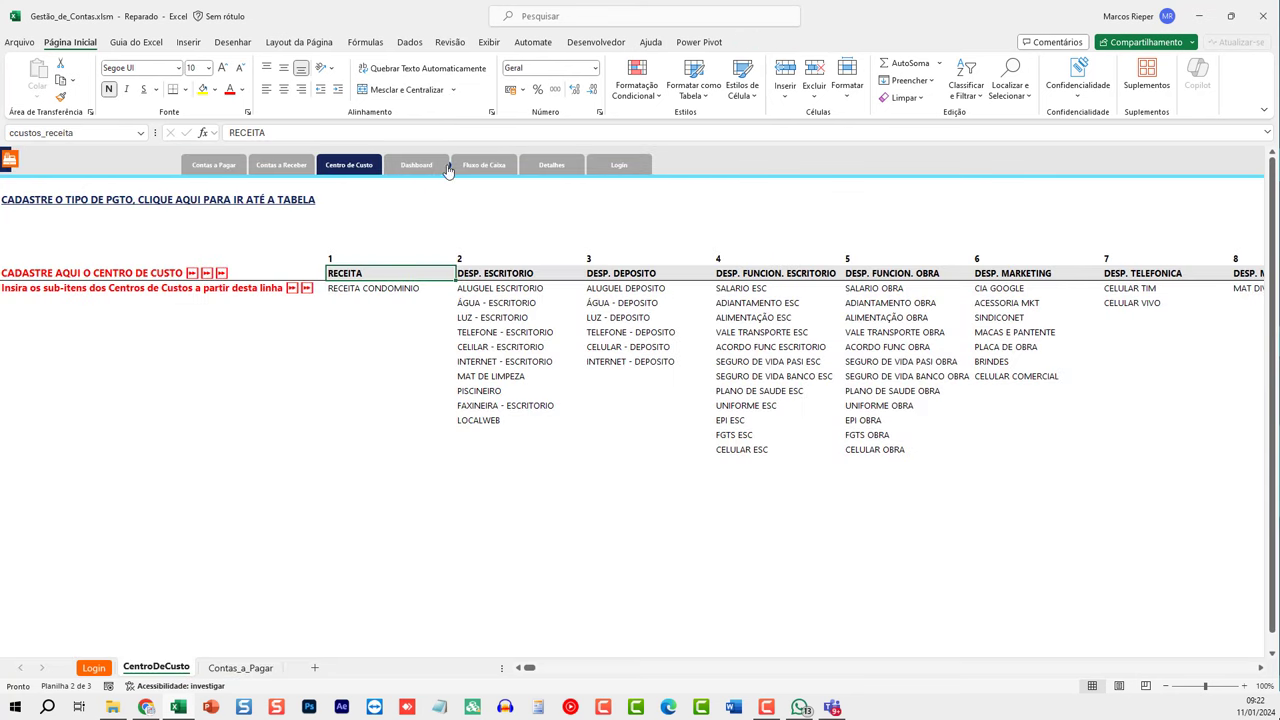
click(634, 170)
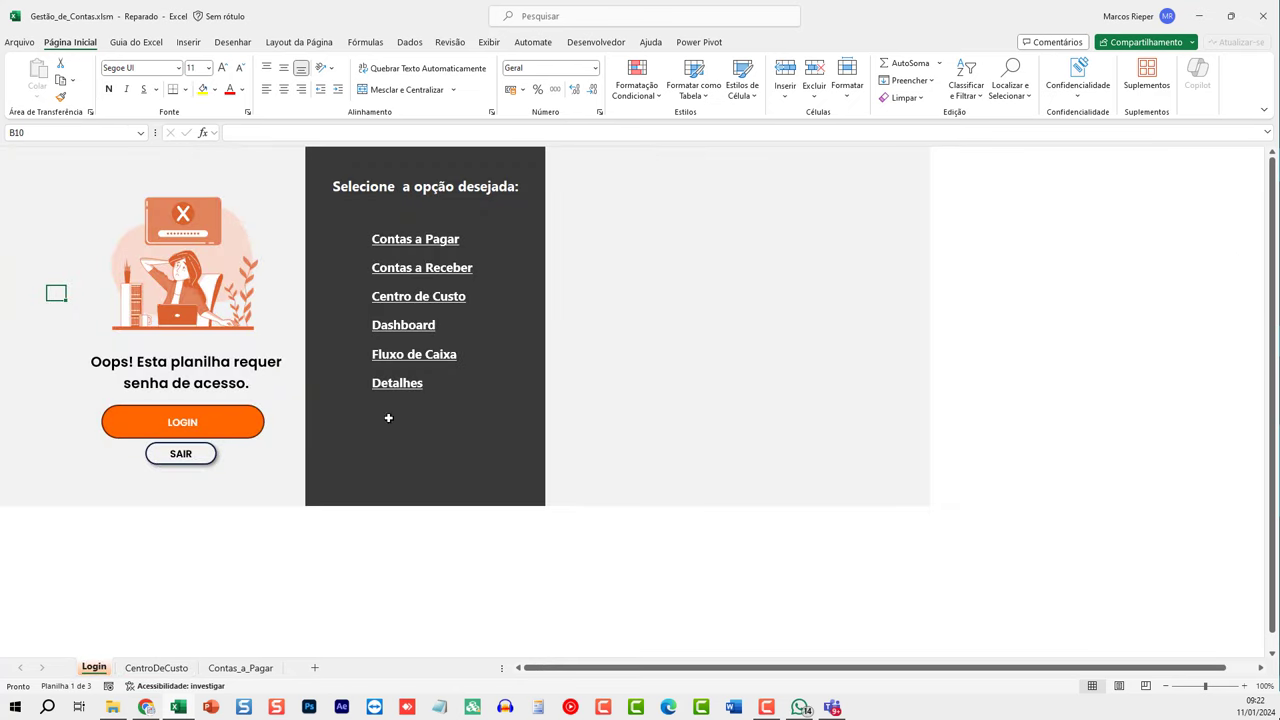
click(411, 297)
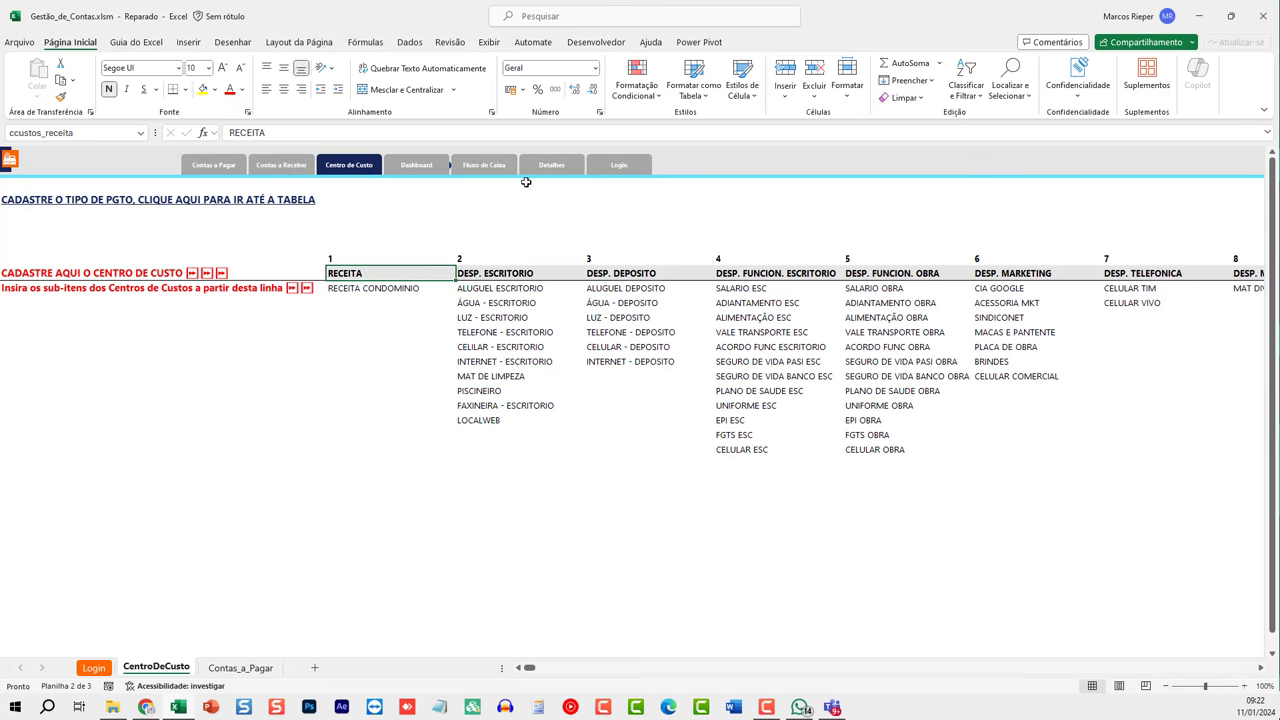
click(613, 168)
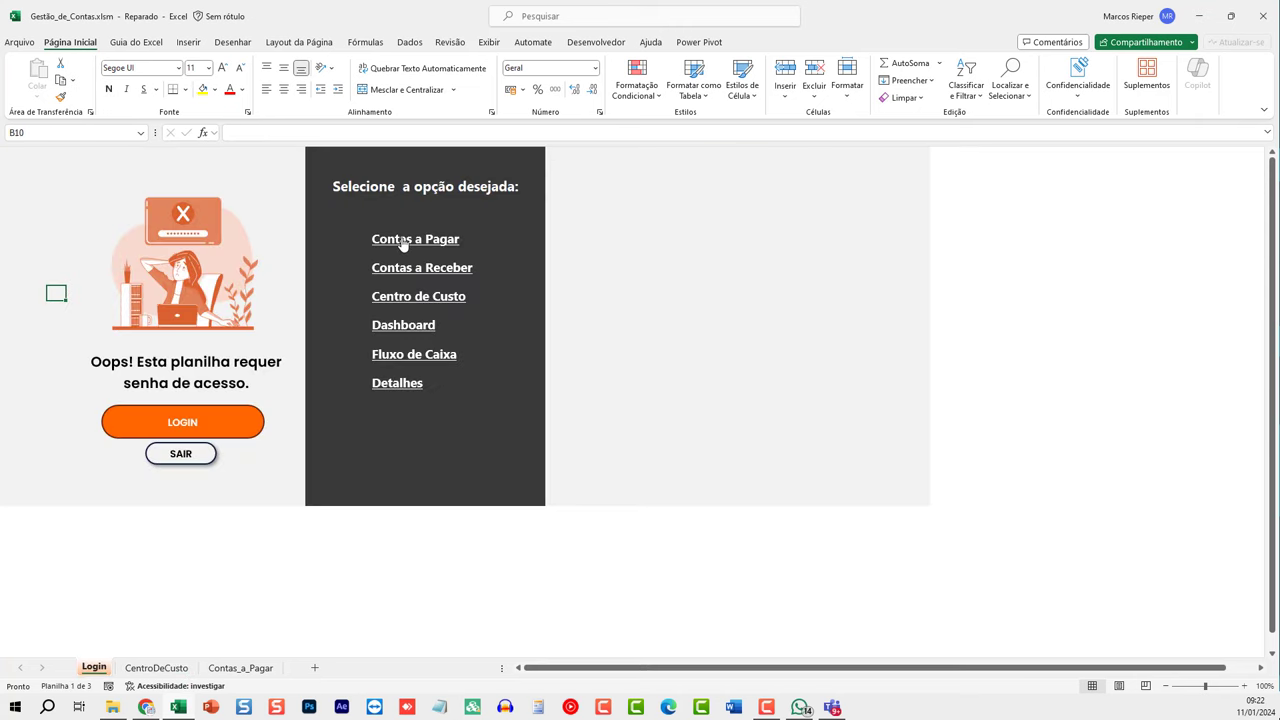